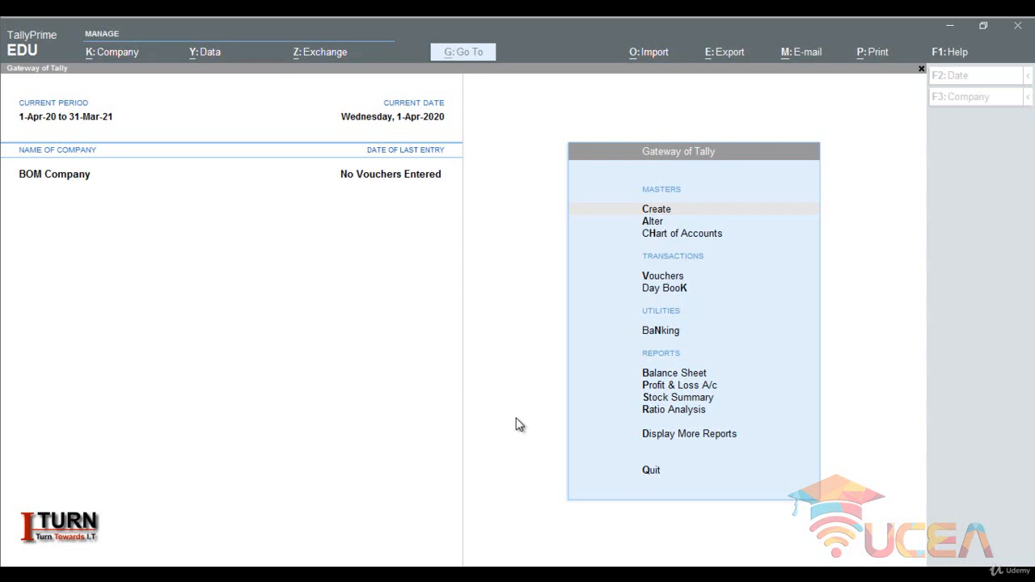
- Open a new purchase voucher for BOM Company and switch it to Item Invoice mode
{"action": "left_click", "coordinate": [499, 410]}
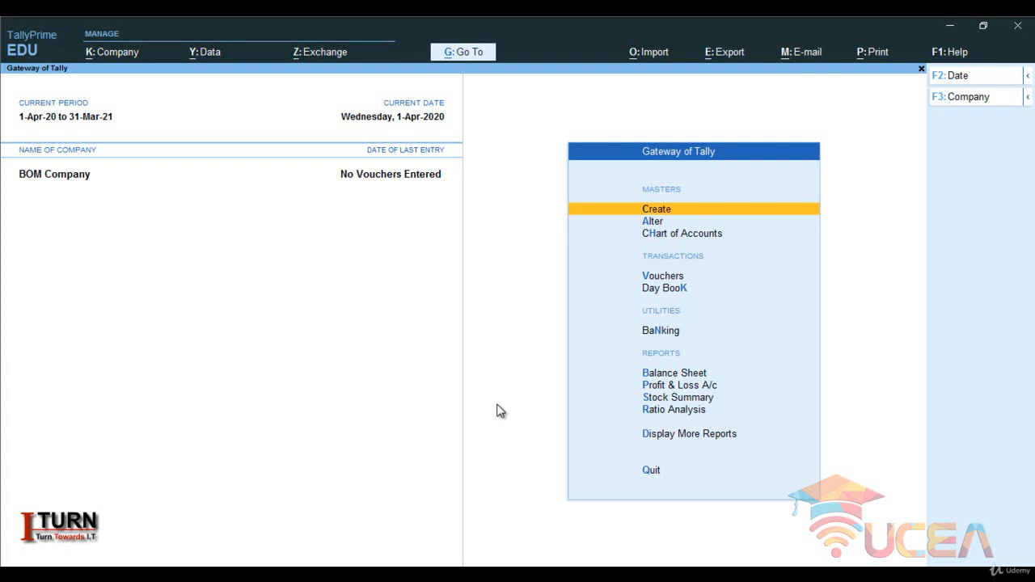
{"action": "left_click", "coordinate": [656, 277]}
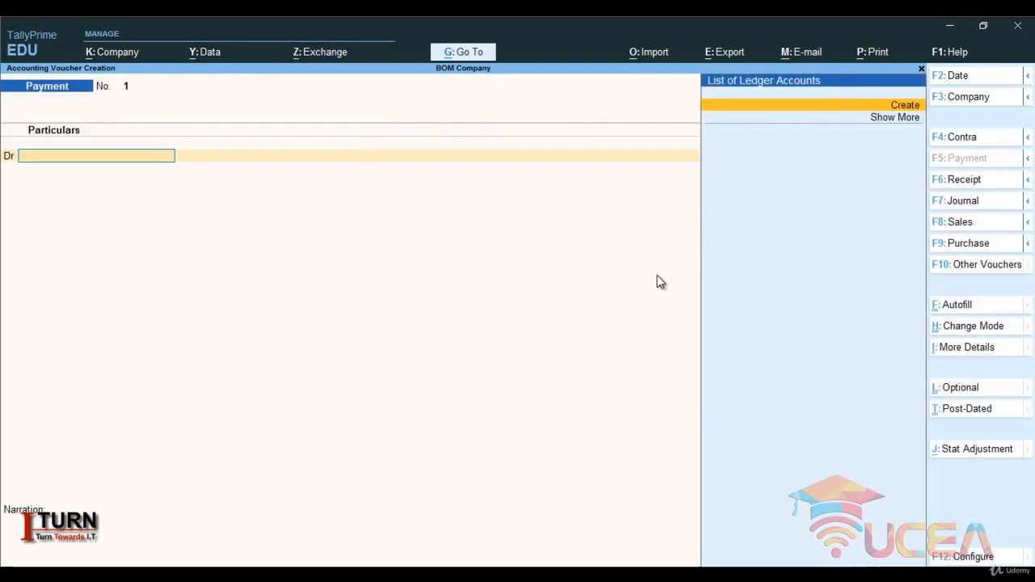
{"action": "left_click", "coordinate": [964, 244]}
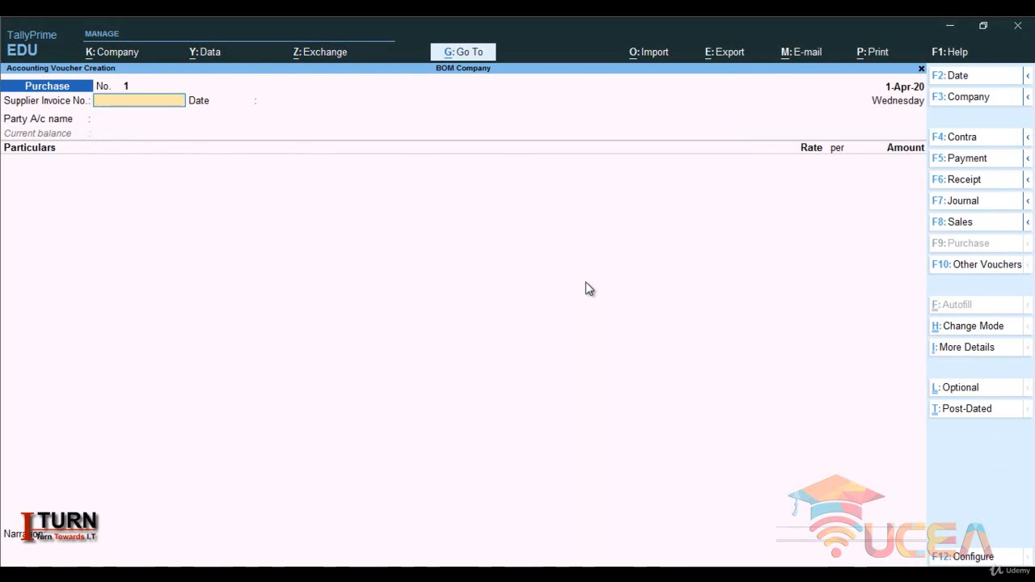
{"action": "left_click", "coordinate": [957, 328]}
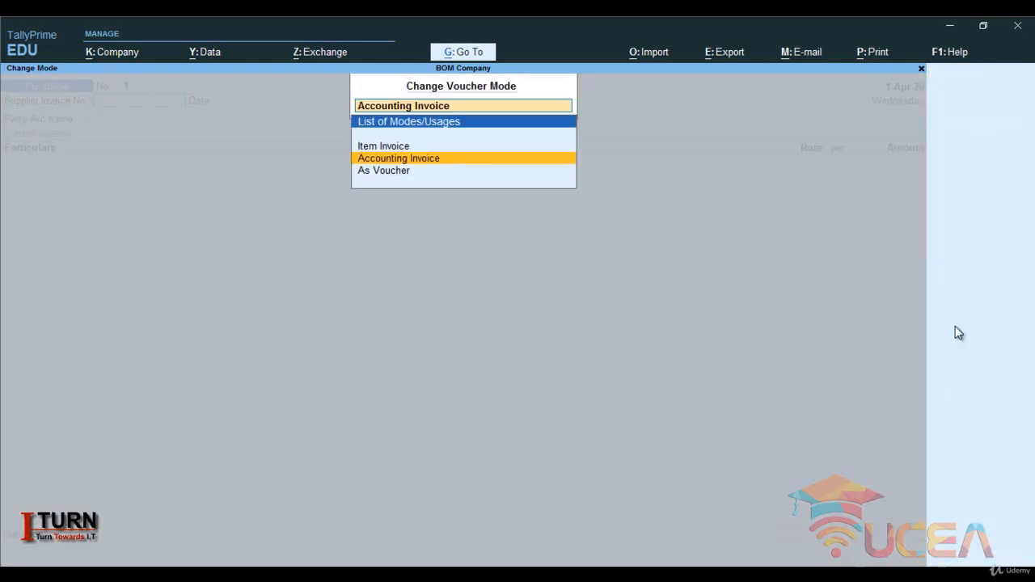
{"action": "left_click", "coordinate": [384, 148]}
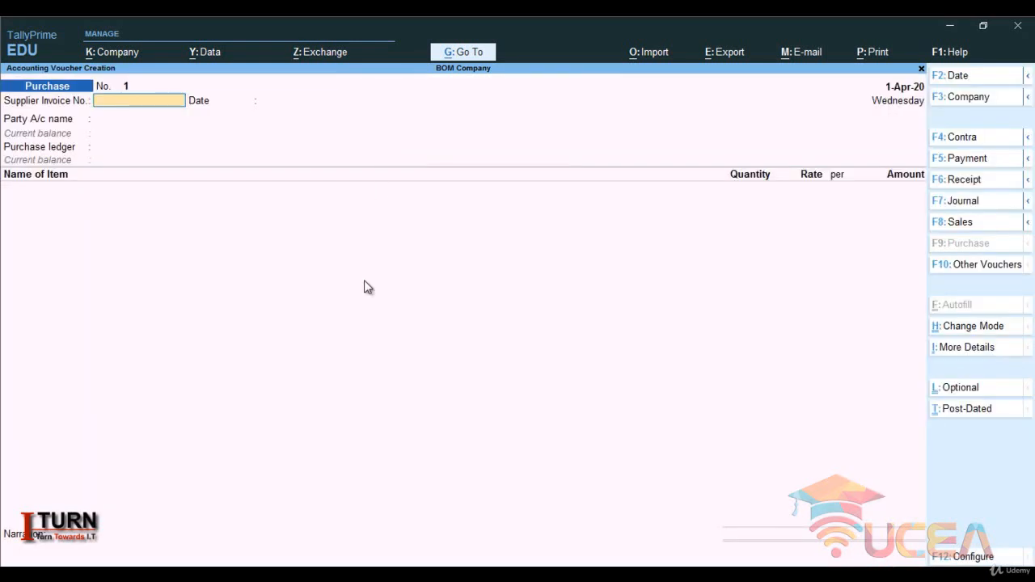
- Enter supplier invoice number 4545 with the date 1-Apr-20 in the purchase voucher
{"action": "type", "text": "4545"}
{"action": "key", "text": "Return"}
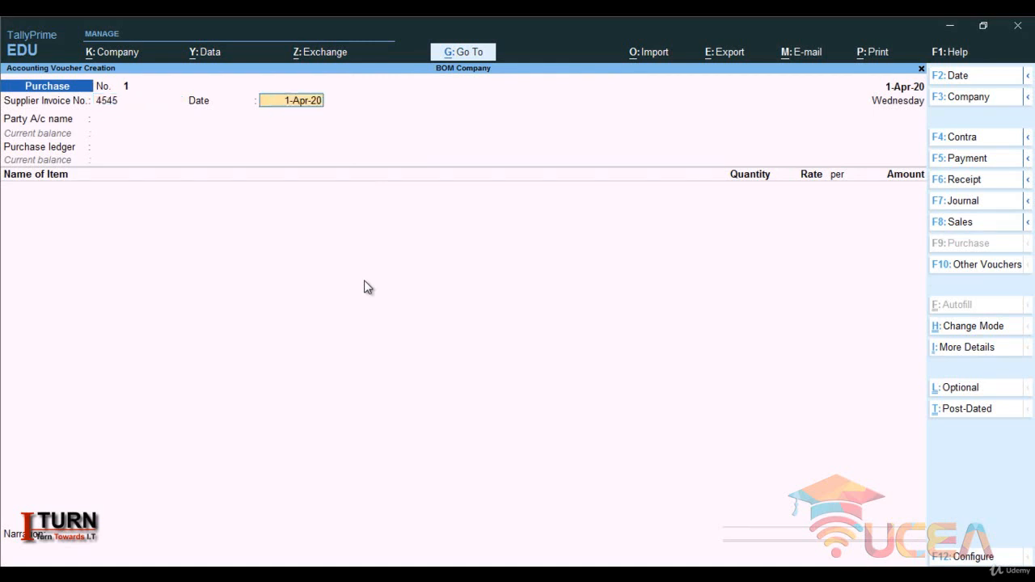
{"action": "key", "text": "Return"}
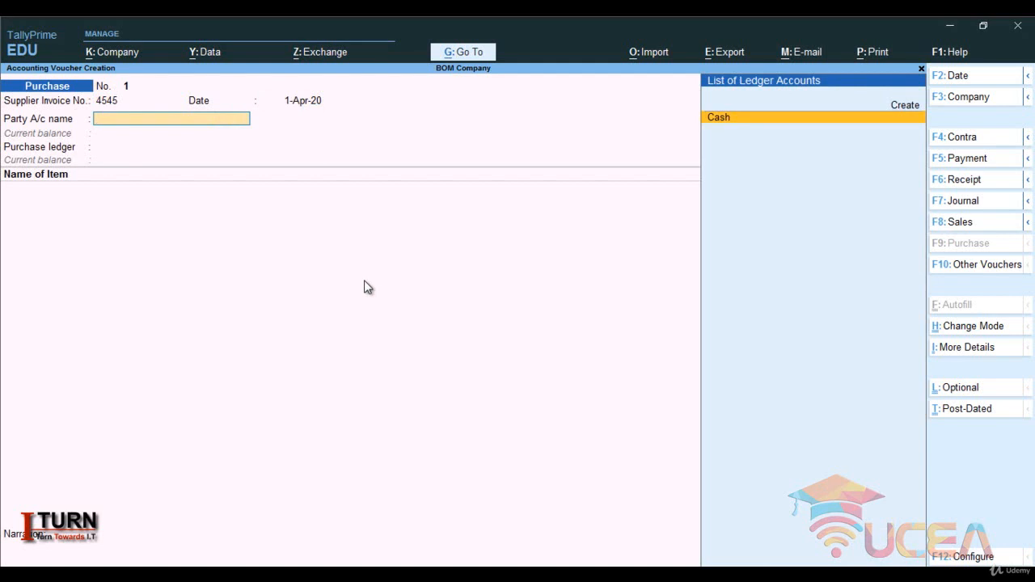
- Create a party ledger named Ram Ent under the Sundry Creditors group from within the voucher
{"action": "key", "text": "alt+c"}
{"action": "type", "text": "Ra"}
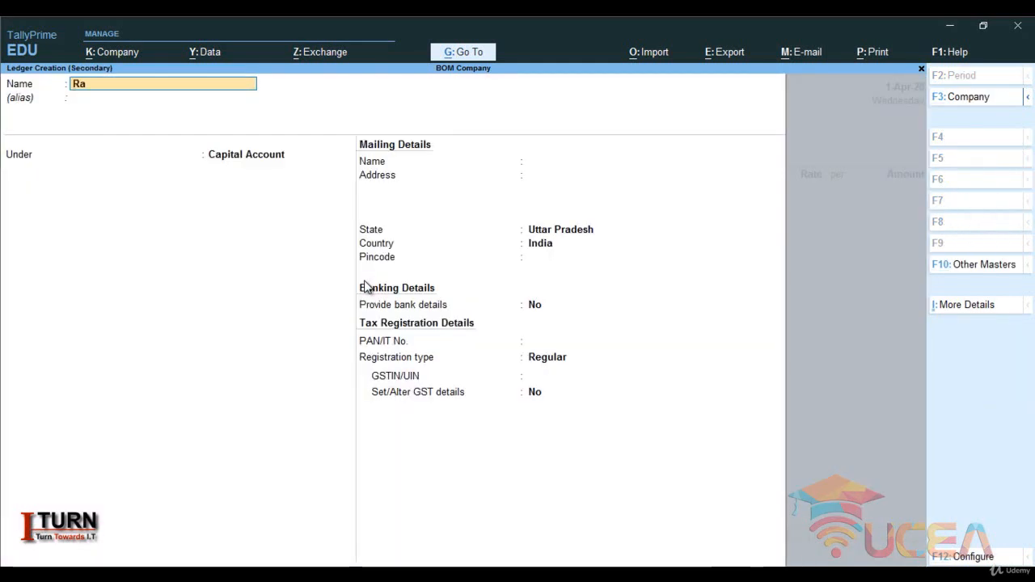
{"action": "type", "text": "m Ent"}
{"action": "key", "text": "Return"}
{"action": "type", "text": "Sun"}
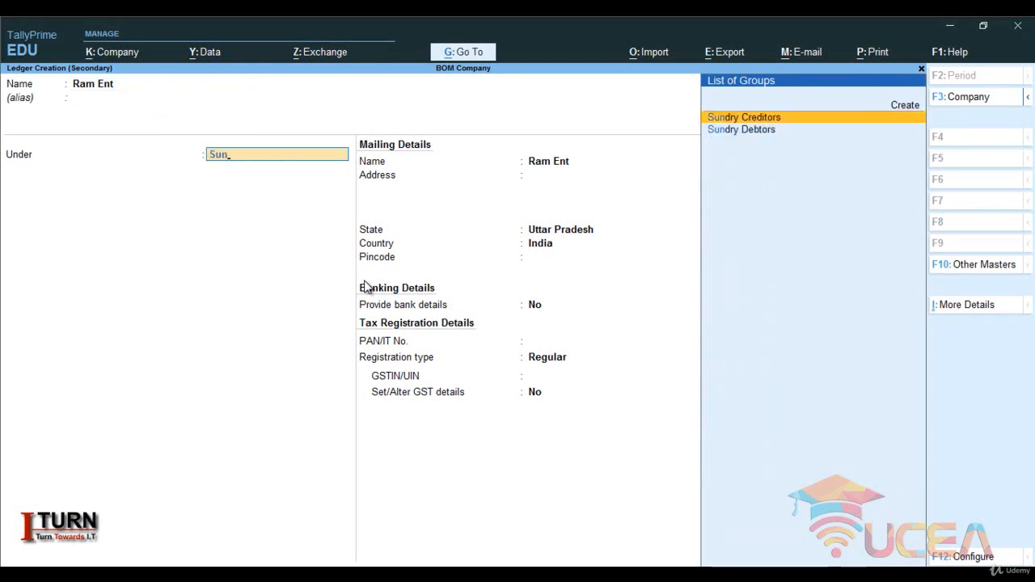
{"action": "key", "text": "Return"}
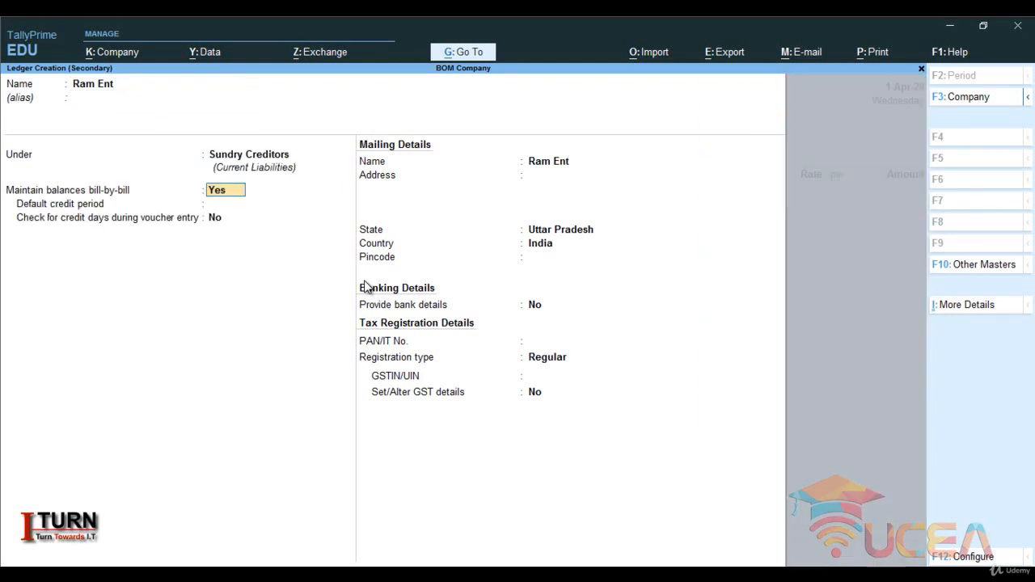
- Accept the Ram Ent ledger's bill-by-bill balances, Uttar Pradesh, India, no bank details and Regular registration type
{"action": "key", "text": "Return"}
{"action": "key", "text": "Return"}
{"action": "key", "text": "Return"}
{"action": "key", "text": "Return"}
{"action": "key", "text": "Return"}
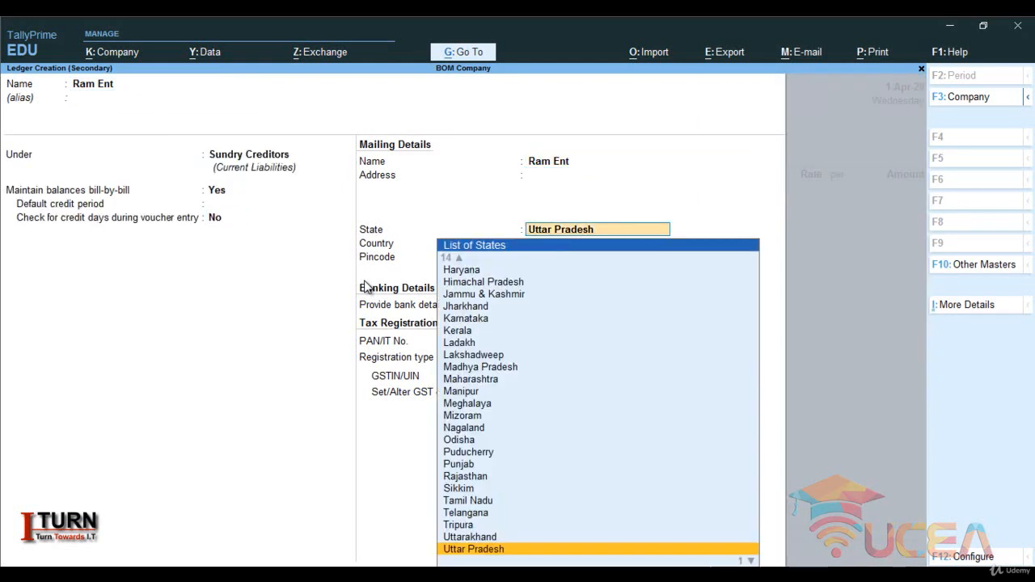
{"action": "key", "text": "Return"}
{"action": "key", "text": "Return"}
{"action": "key", "text": "Return"}
{"action": "key", "text": "Return"}
{"action": "key", "text": "Return"}
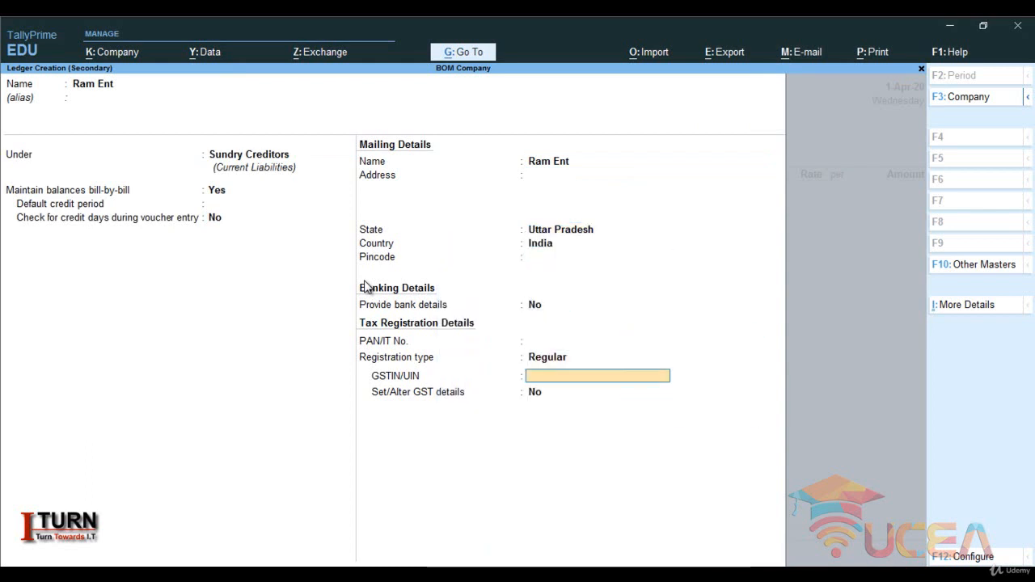
- Enter the supplier's GSTIN/UIN without setting further GST details and save the Ram Ent ledger
{"action": "type", "text": "09GHCFDSHFDS"}
{"action": "key", "text": "Return"}
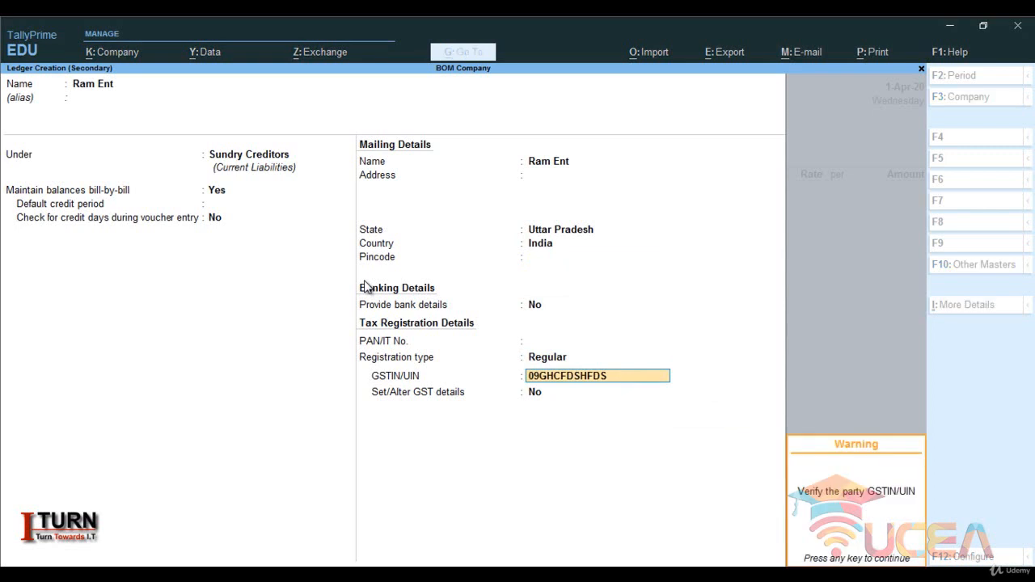
{"action": "key", "text": "Return"}
{"action": "key", "text": "Return"}
{"action": "key", "text": "Return"}
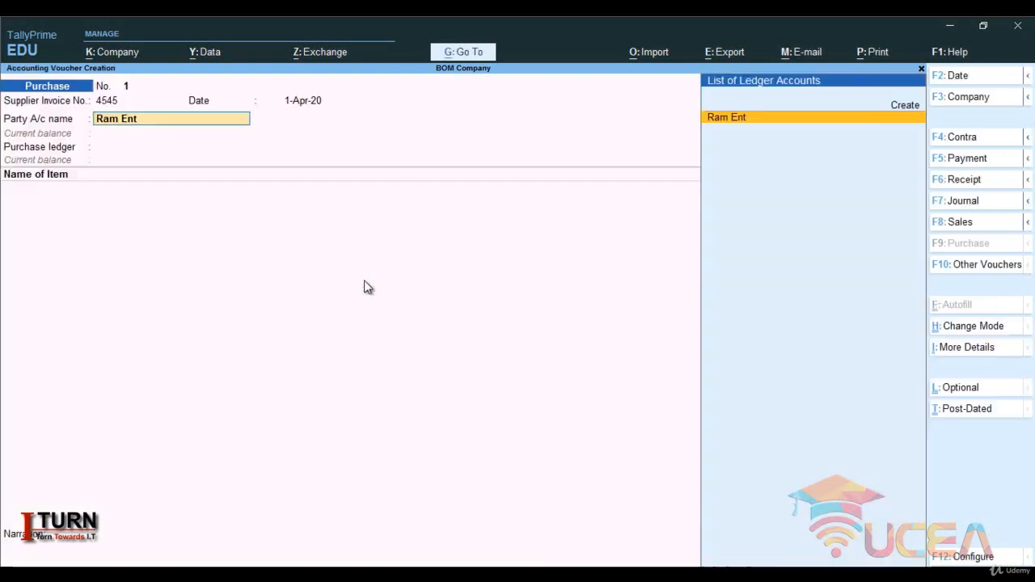
- Select Ram Ent as the voucher's party, leaving receipt and order details blank and accepting the supplier's party details
{"action": "key", "text": "Return"}
{"action": "key", "text": "Return"}
{"action": "key", "text": "Return"}
{"action": "key", "text": "Return"}
{"action": "key", "text": "Return"}
{"action": "key", "text": "Return"}
{"action": "key", "text": "Return"}
{"action": "key", "text": "Return"}
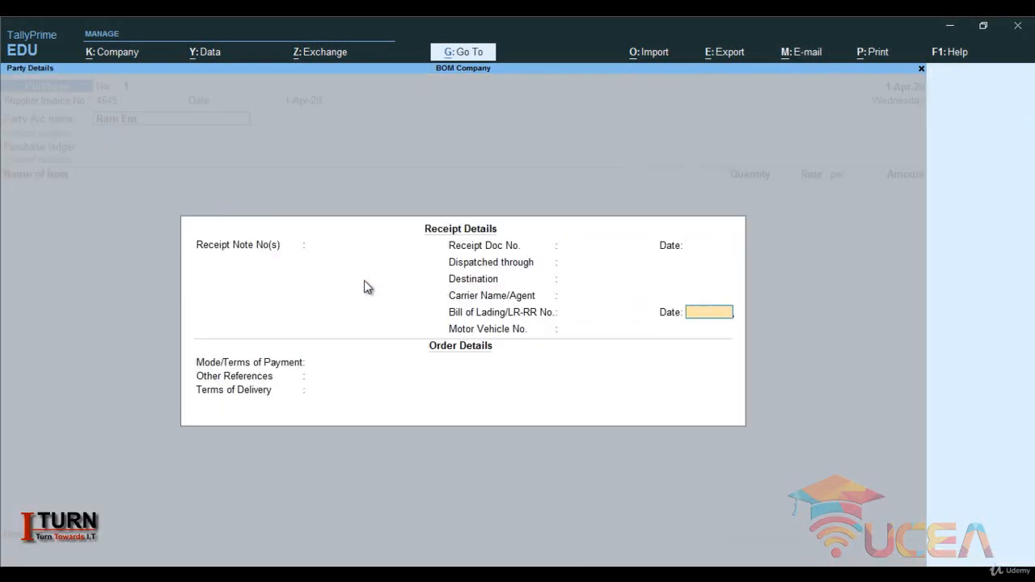
{"action": "key", "text": "Return"}
{"action": "key", "text": "Return"}
{"action": "key", "text": "Return"}
{"action": "key", "text": "Return"}
{"action": "key", "text": "Return"}
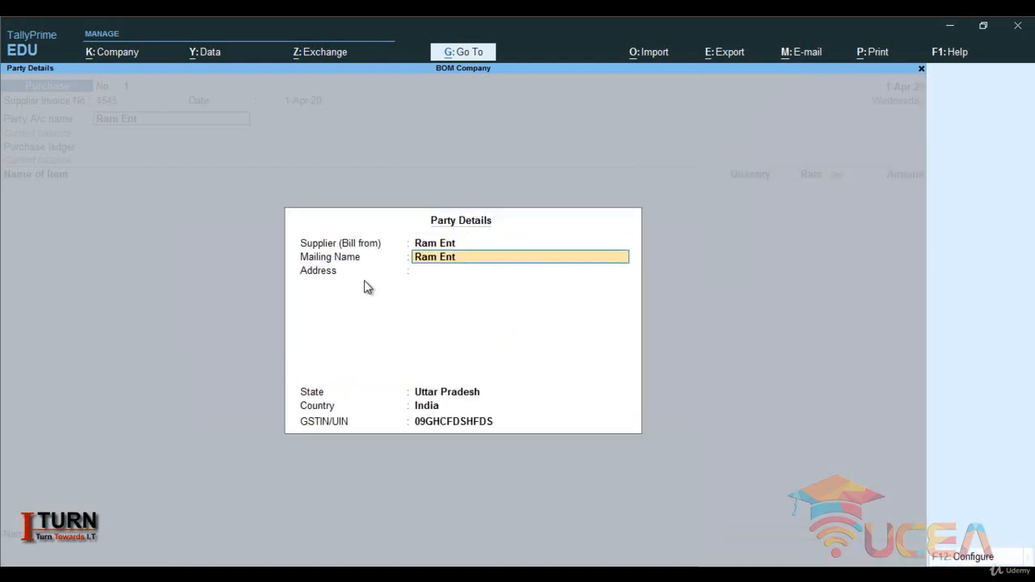
{"action": "key", "text": "Return"}
{"action": "key", "text": "Return"}
{"action": "key", "text": "Return"}
{"action": "key", "text": "Return"}
{"action": "key", "text": "Return"}
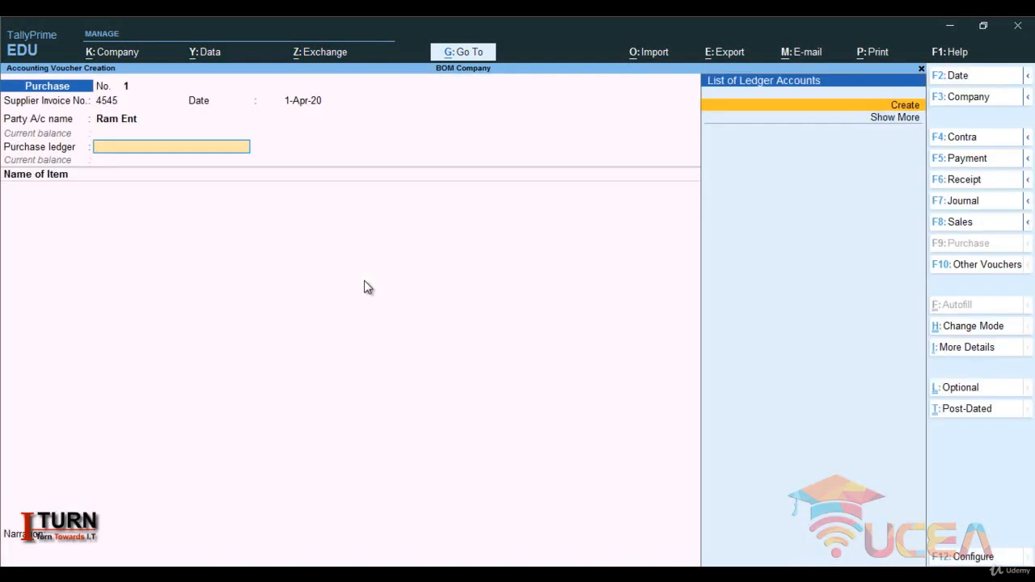
- Create a purchase ledger named Purchase under Purchase Accounts with the ledger type Not Applicable
{"action": "key", "text": "alt+c"}
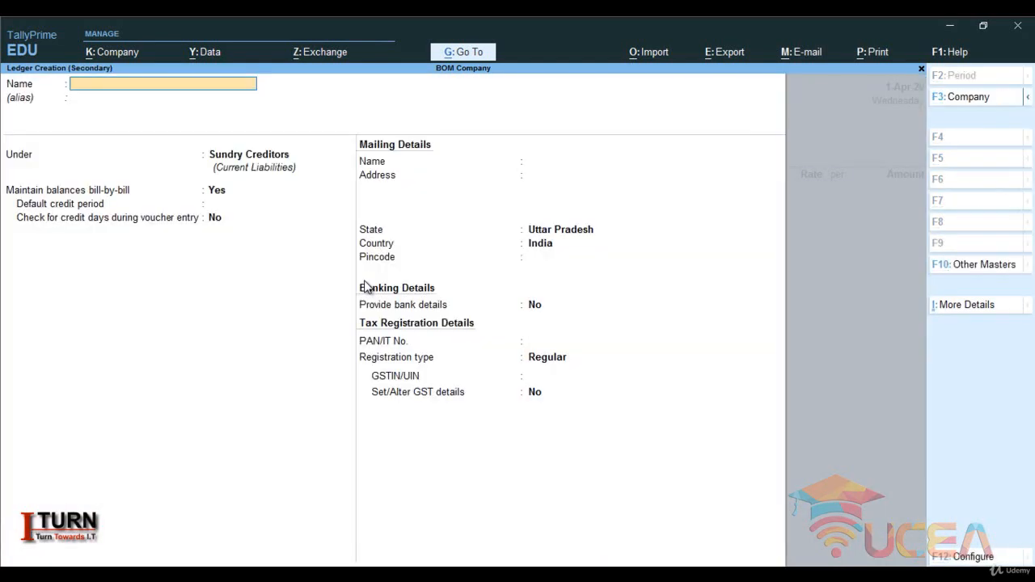
{"action": "type", "text": "Purchase"}
{"action": "key", "text": "Return"}
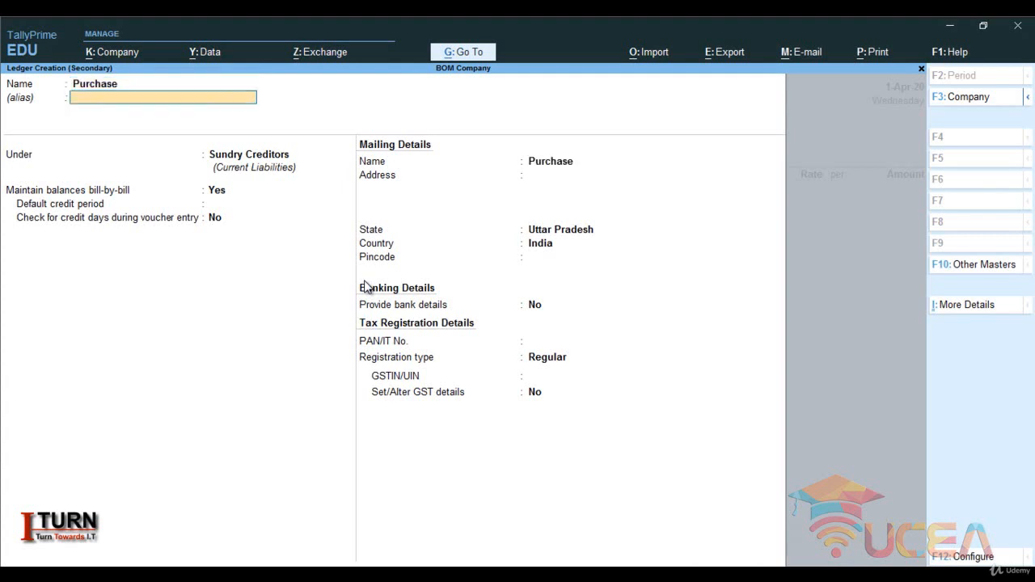
{"action": "key", "text": "Return"}
{"action": "type", "text": "Pu"}
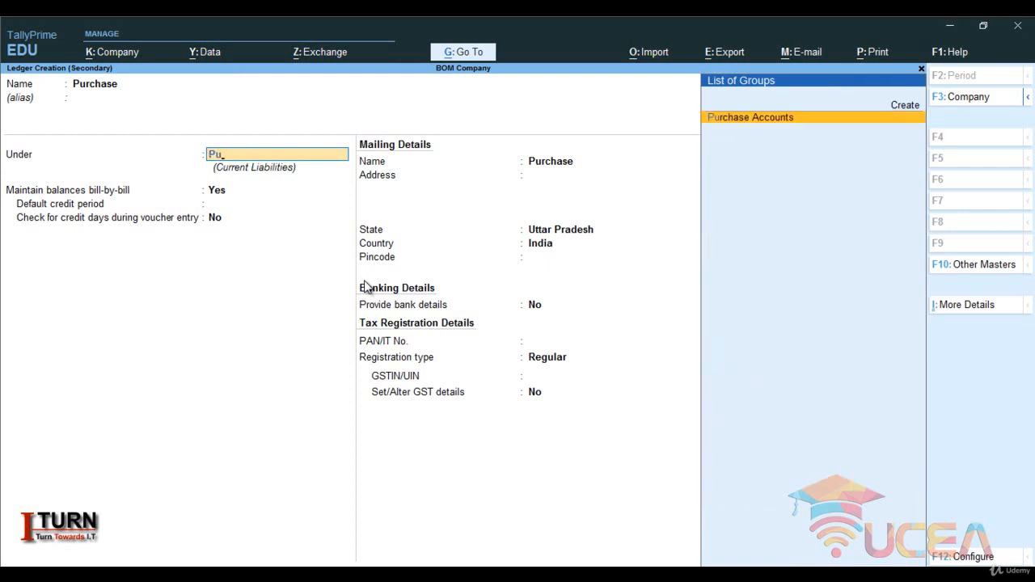
{"action": "key", "text": "Return"}
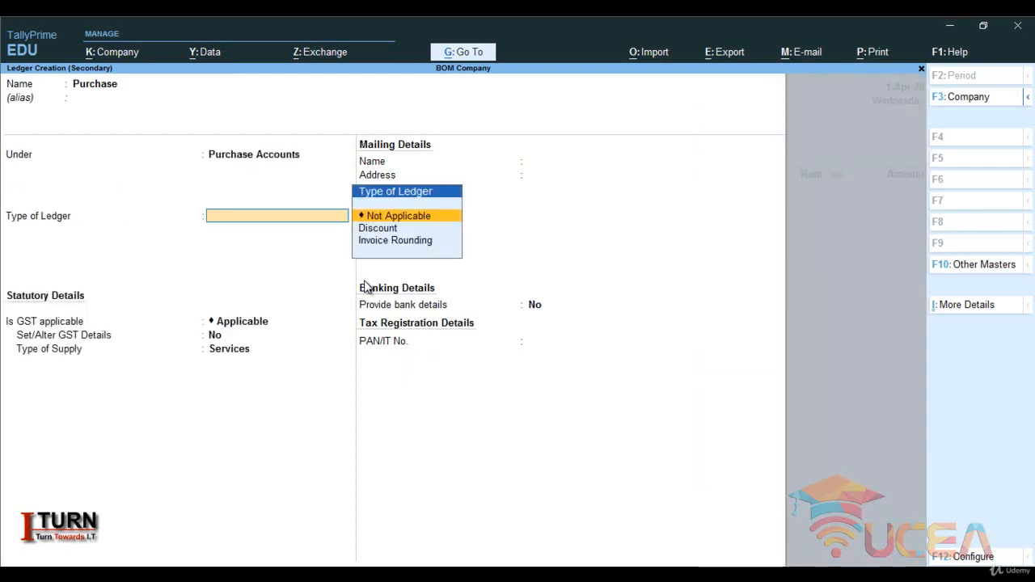
{"action": "key", "text": "Return"}
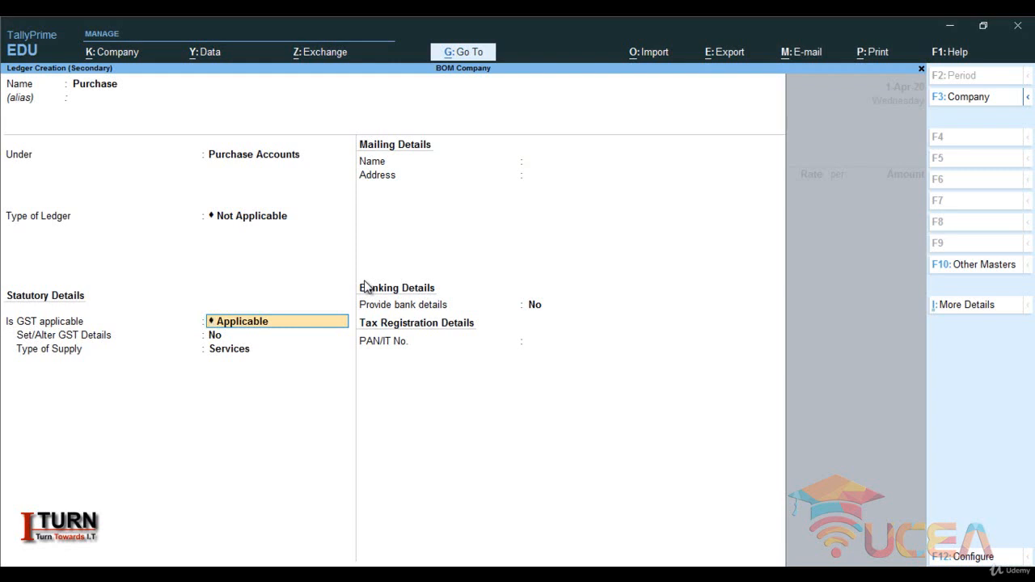
- Set the Purchase ledger's GST details to Purchase Taxable with 18% integrated tax and 0% cess
{"action": "key", "text": "Return"}
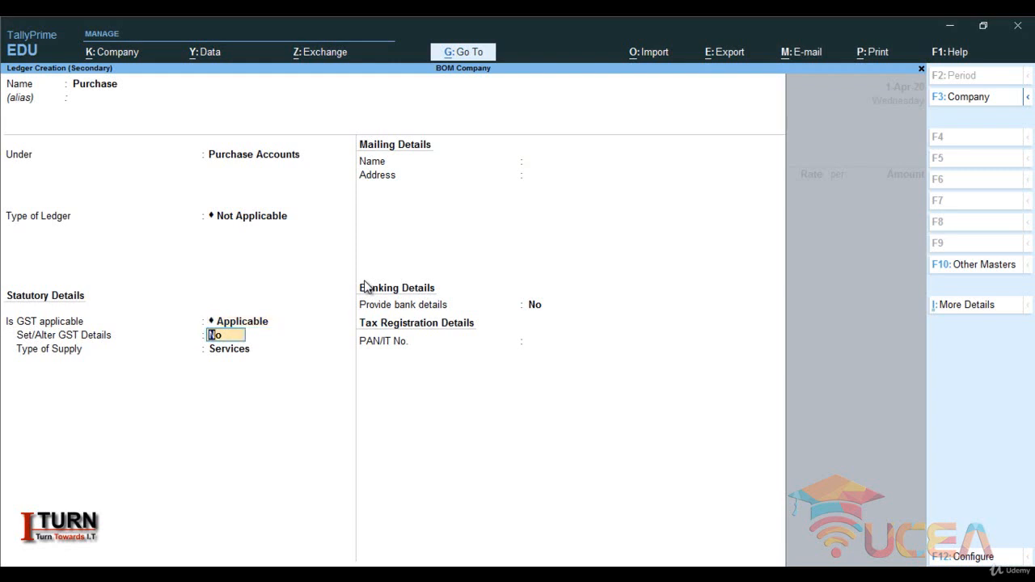
{"action": "key", "text": "y"}
{"action": "key", "text": "Return"}
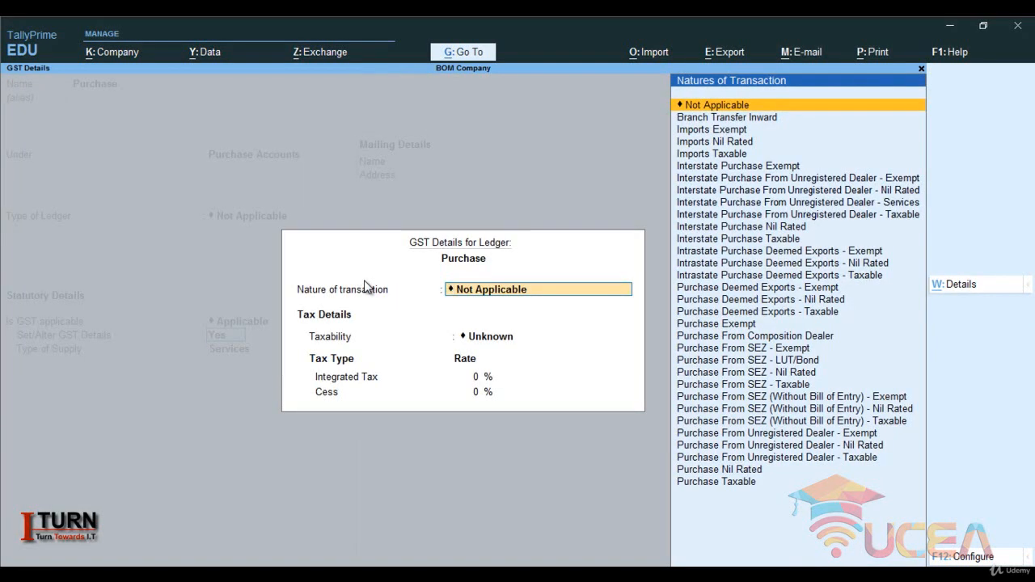
{"action": "type", "text": "Pu"}
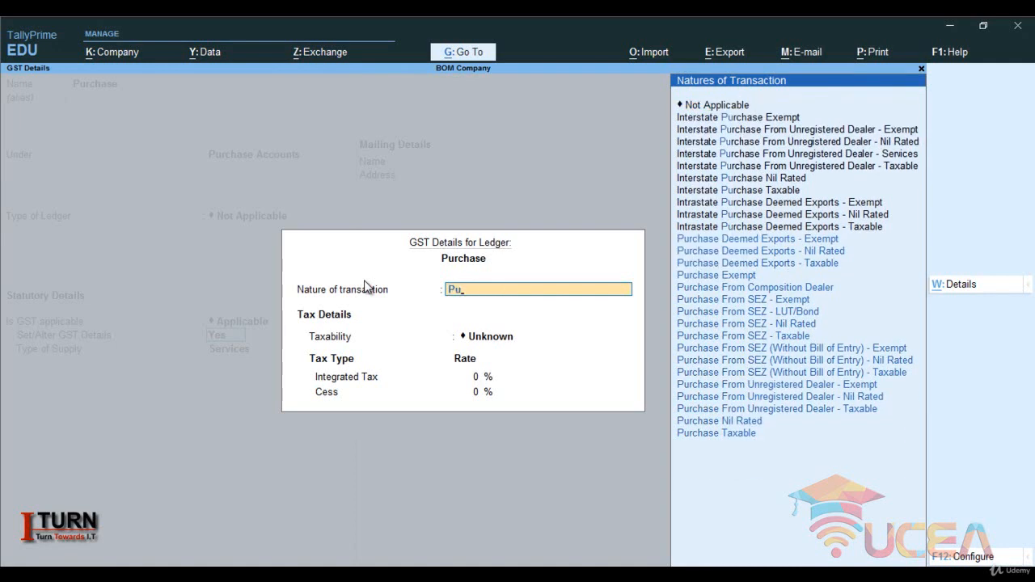
{"action": "key", "text": "Down"}
{"action": "key", "text": "Return"}
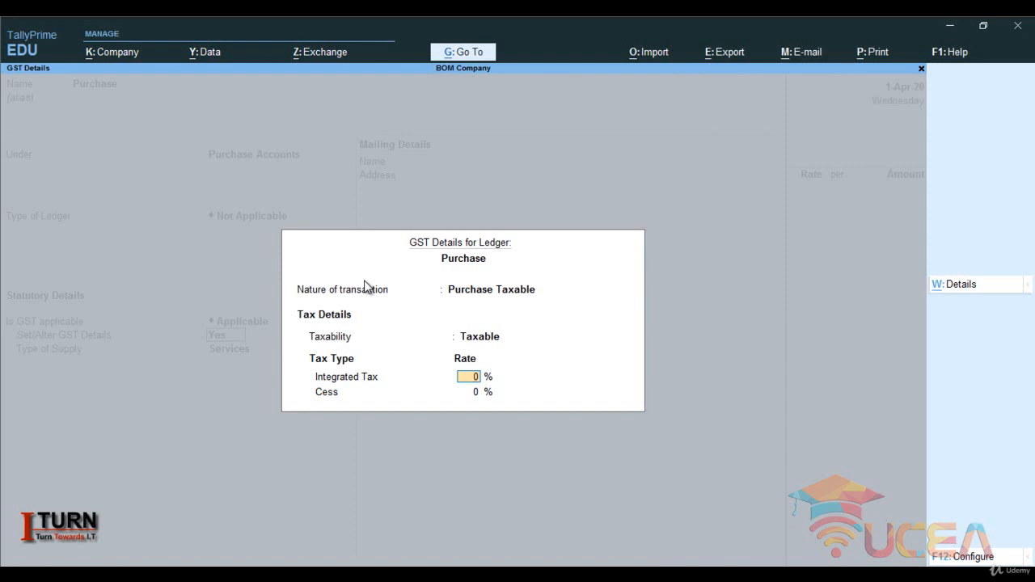
{"action": "type", "text": "18"}
{"action": "key", "text": "Return"}
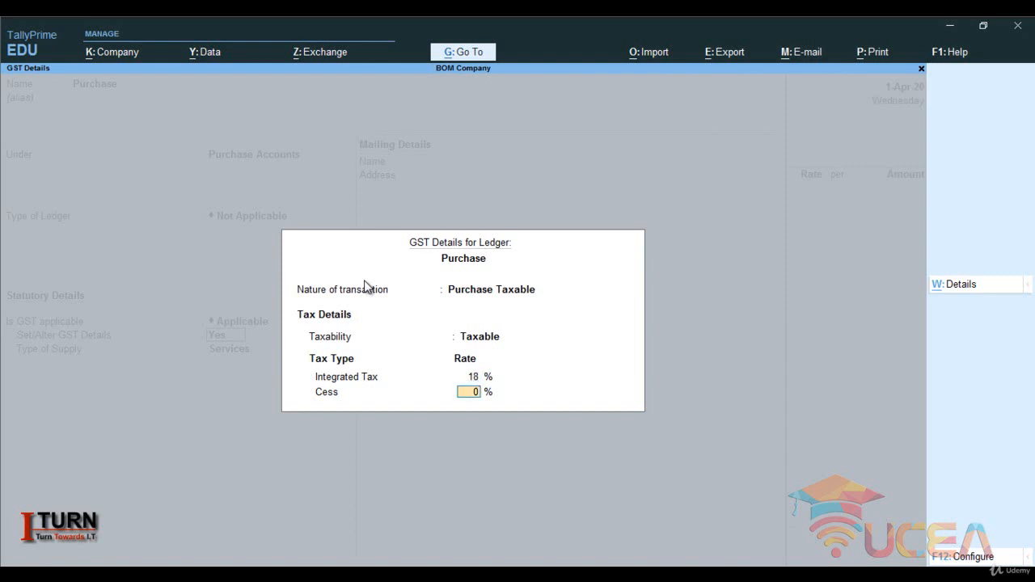
{"action": "key", "text": "Return"}
- Set the Purchase ledger's type of supply to Goods, save it and accept its tax classification in the voucher
{"action": "key", "text": "Up"}
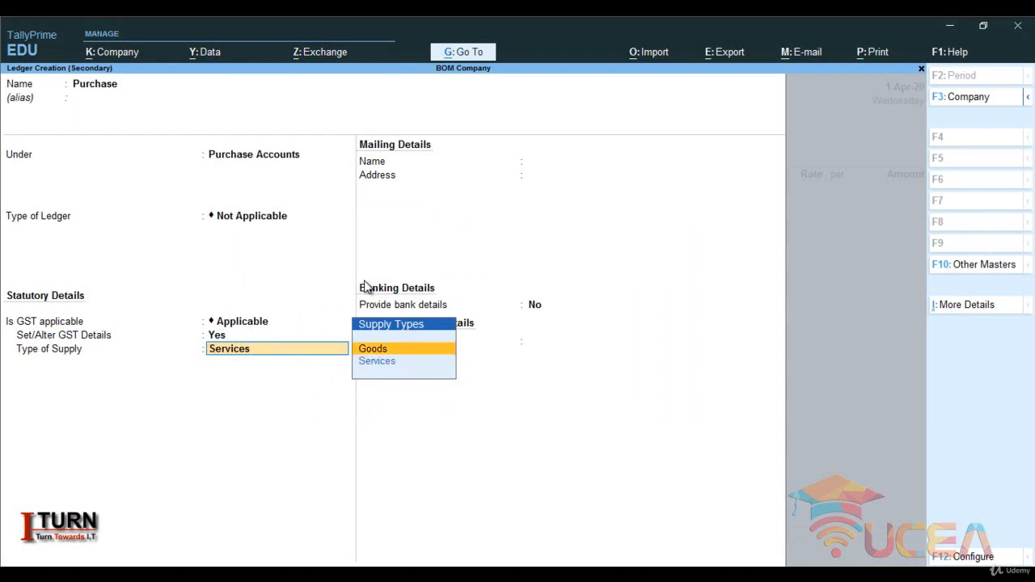
{"action": "key", "text": "Return"}
{"action": "key", "text": "Return"}
{"action": "key", "text": "Return"}
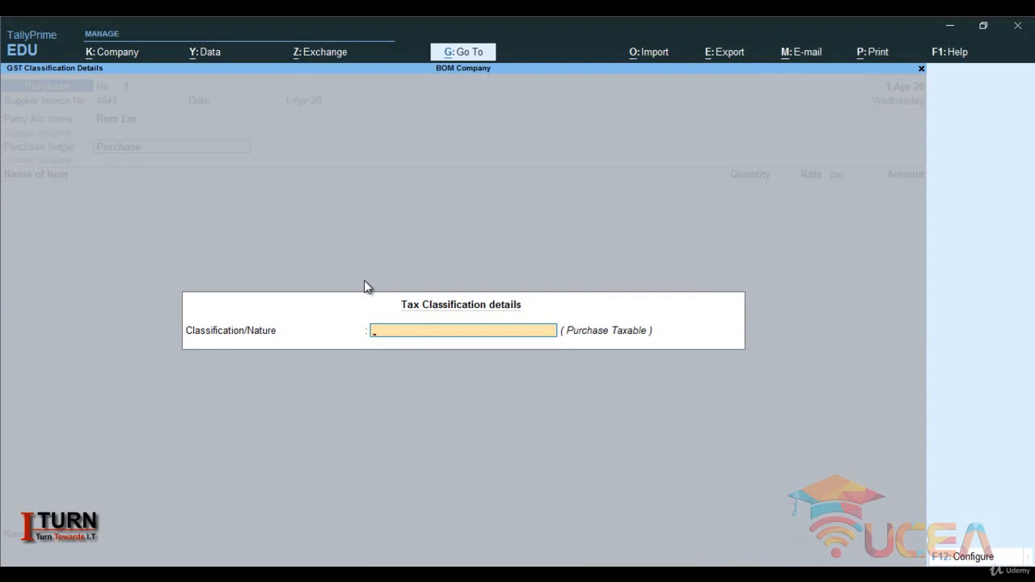
{"action": "key", "text": "Return"}
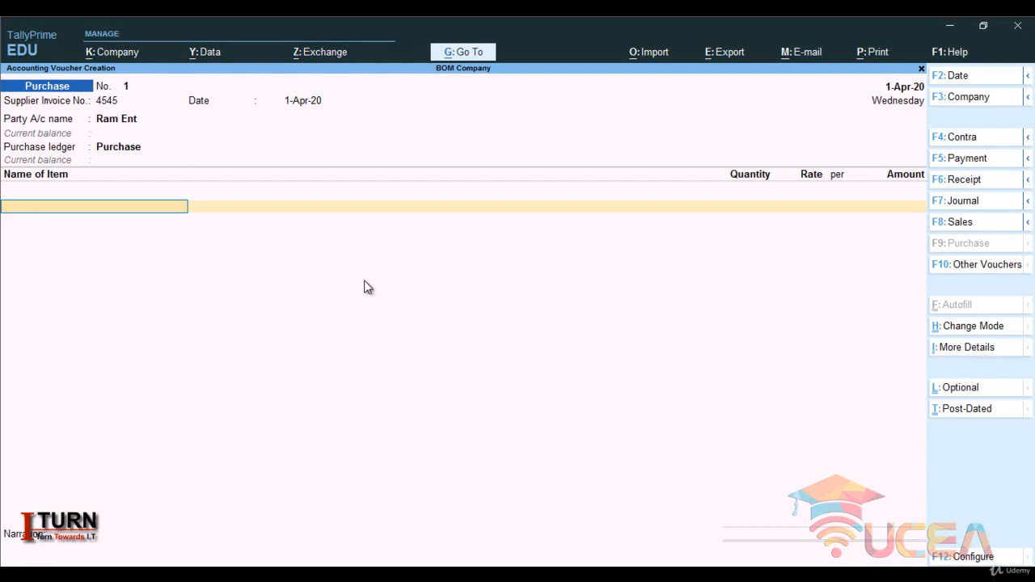
- Start a new stock item named Button for the voucher's first item line, without an alias
{"action": "key", "text": "alt+c"}
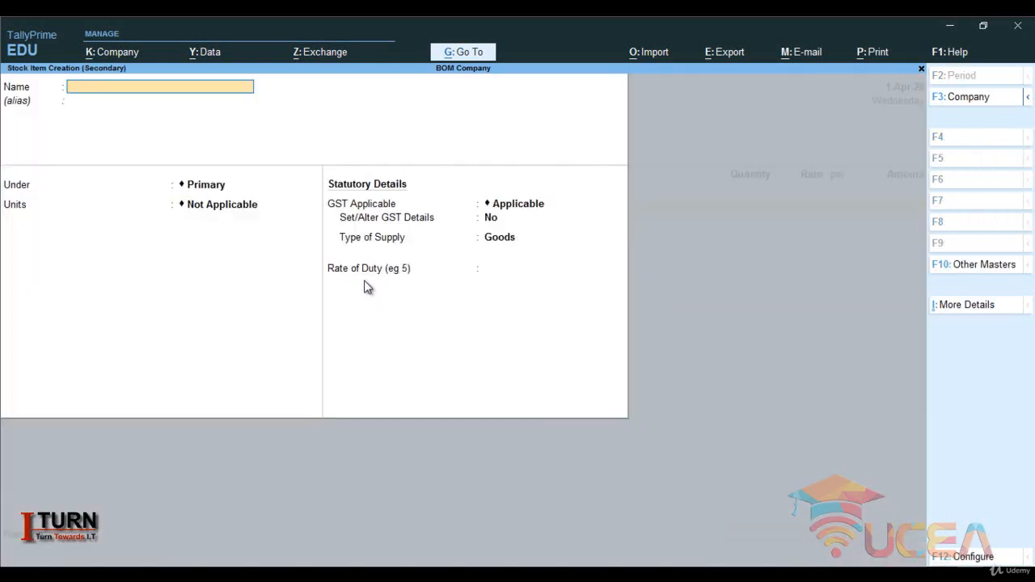
{"action": "type", "text": "Button"}
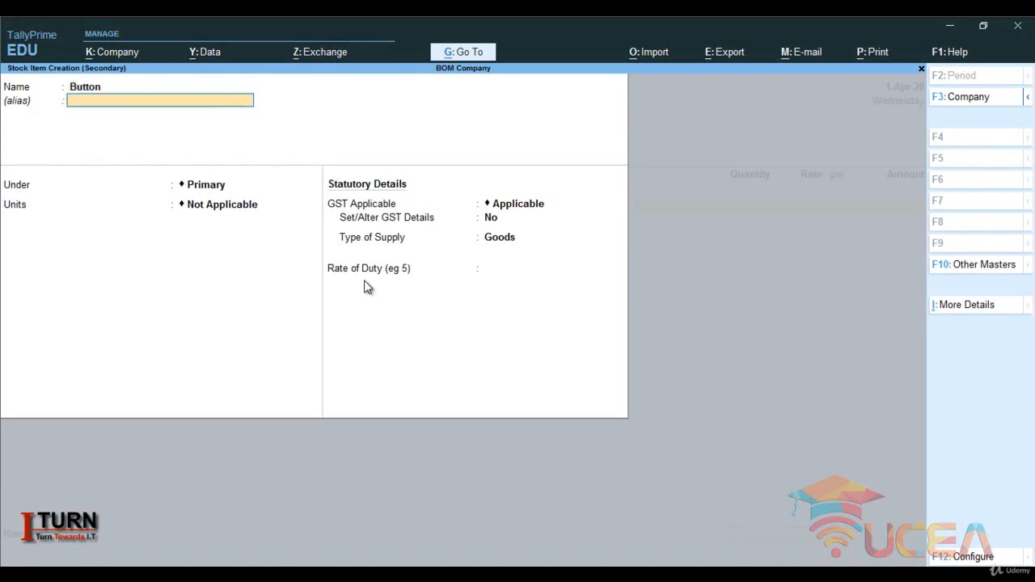
{"action": "key", "text": "Return"}
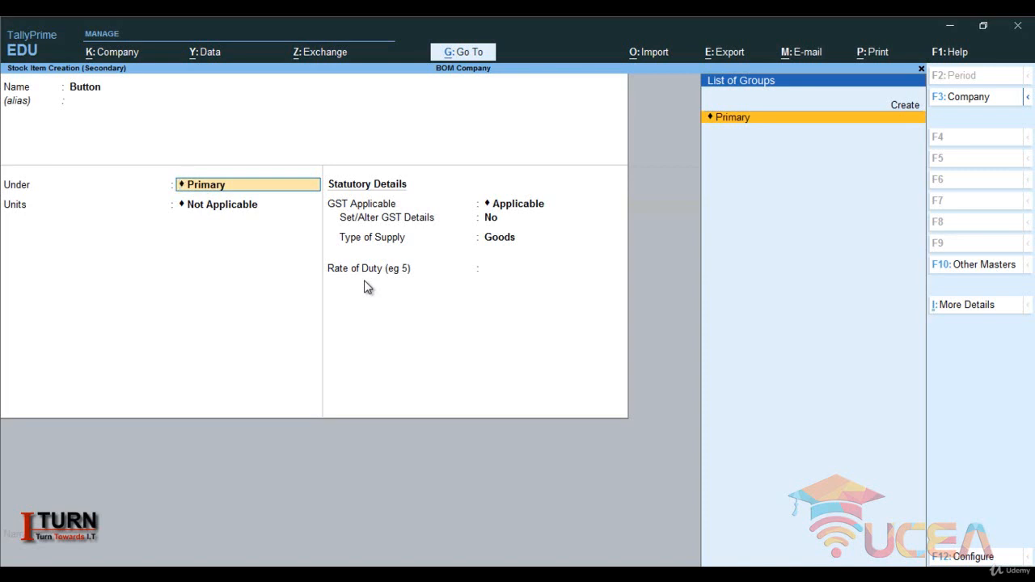
- Create a stock group named Raw Material under Primary for Button, with quantity addition and GST details both set to No
{"action": "key", "text": "alt+c"}
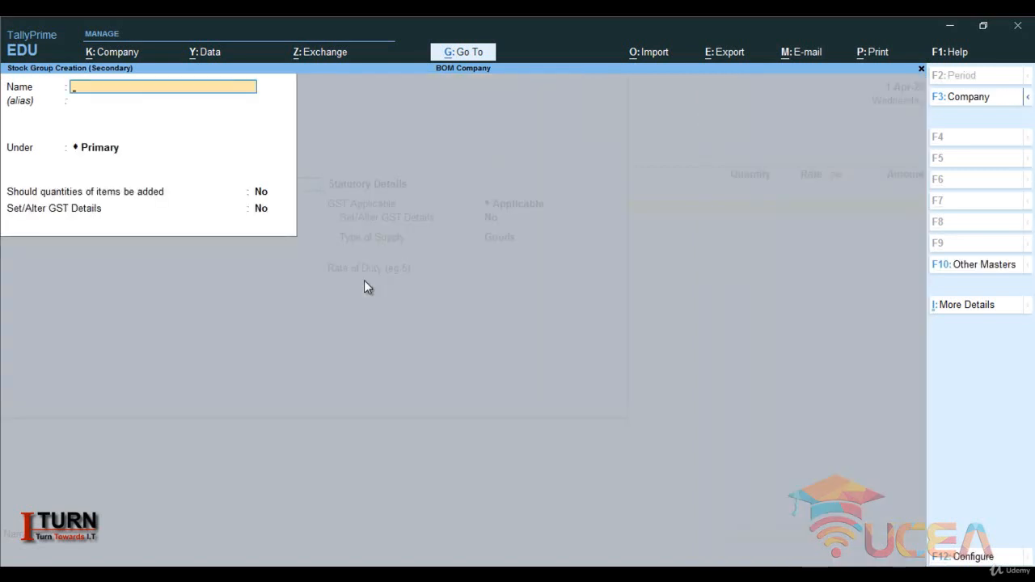
{"action": "type", "text": "Raw Material"}
{"action": "key", "text": "Return"}
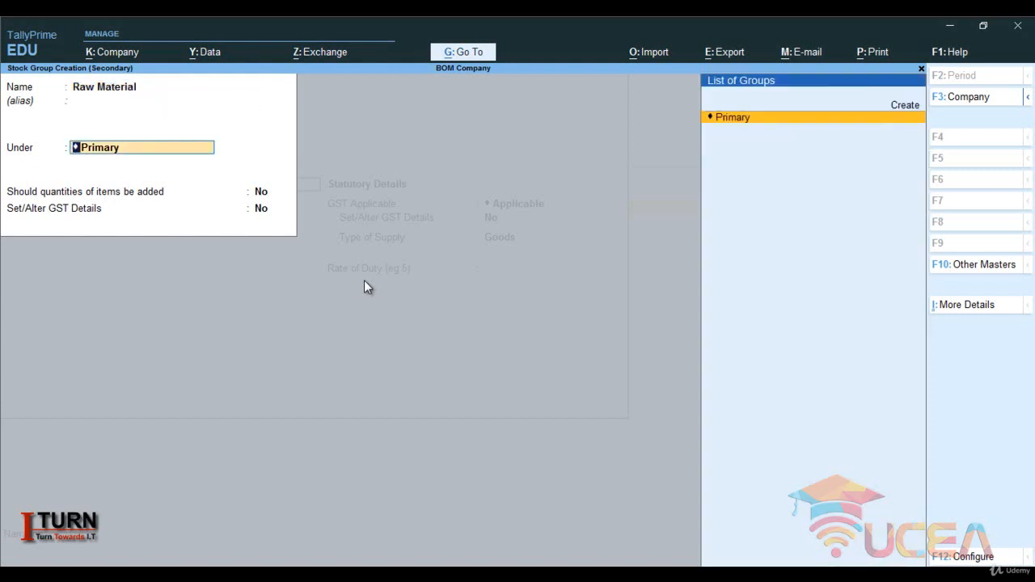
{"action": "key", "text": "Return"}
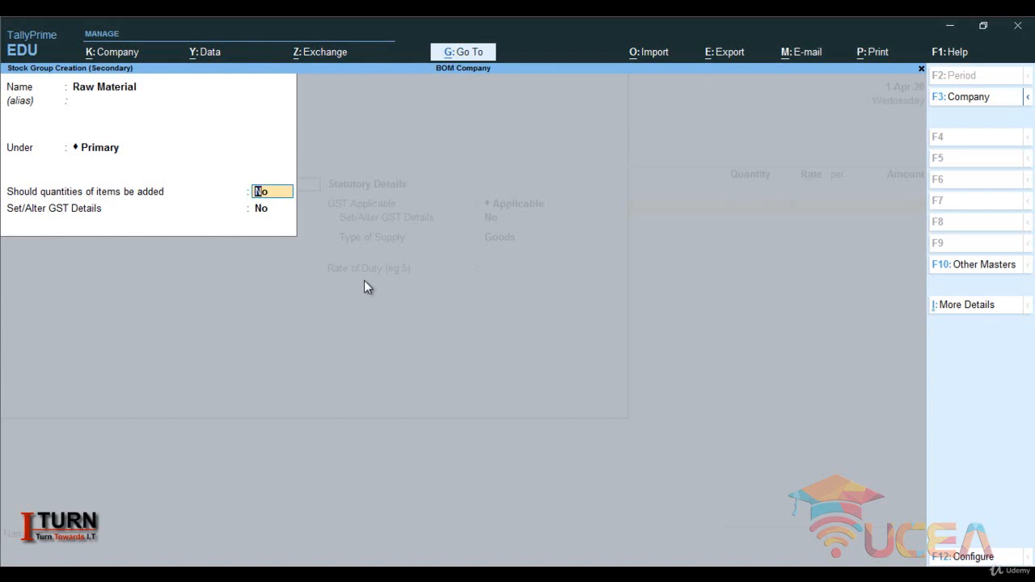
{"action": "key", "text": "Return"}
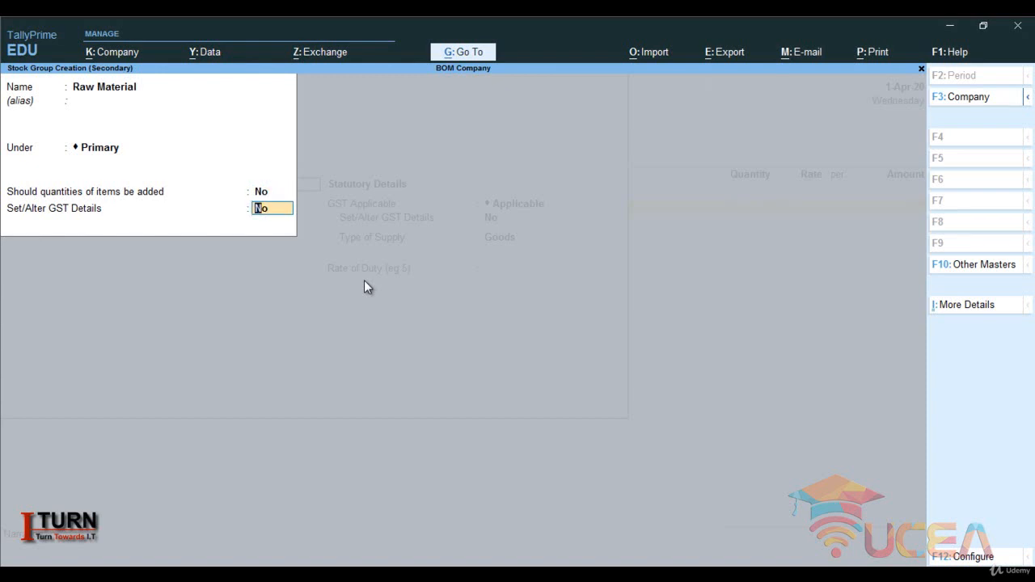
{"action": "key", "text": "Return"}
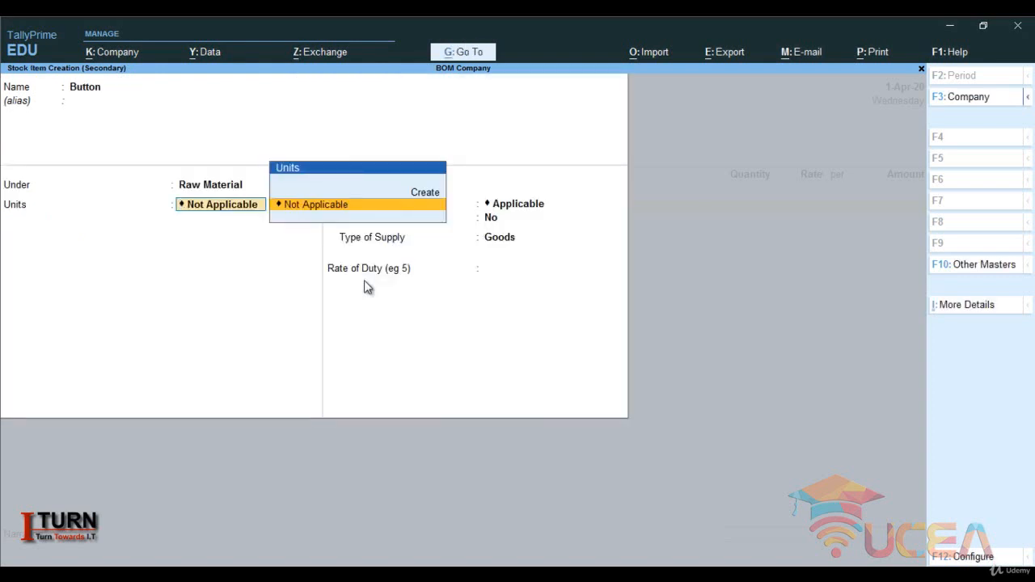
- Create a simple unit pcs for Button with formal name Pieces, quantity code PCS-PIECES and 0 decimal places
{"action": "key", "text": "alt+c"}
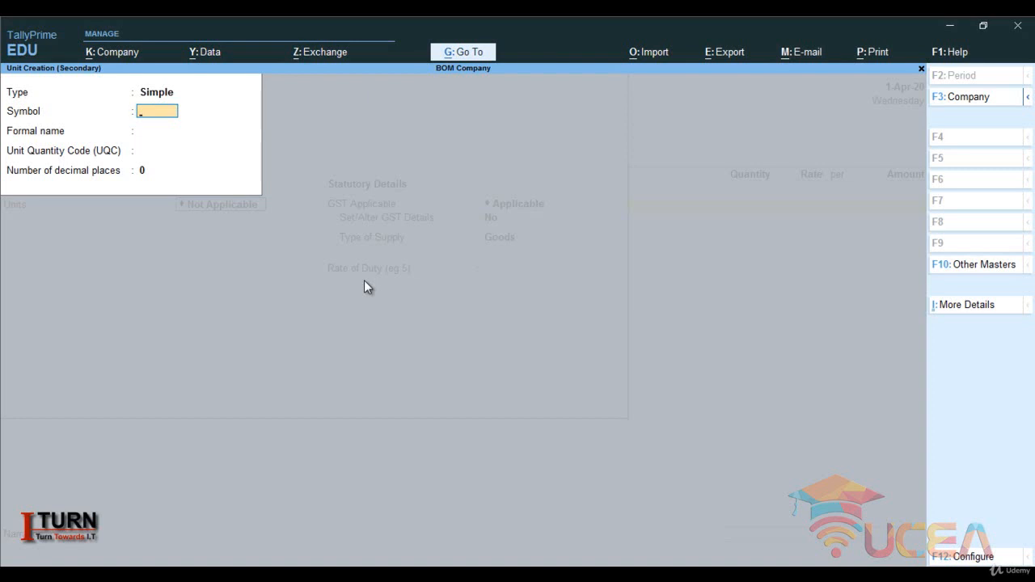
{"action": "type", "text": "pcs"}
{"action": "key", "text": "Return"}
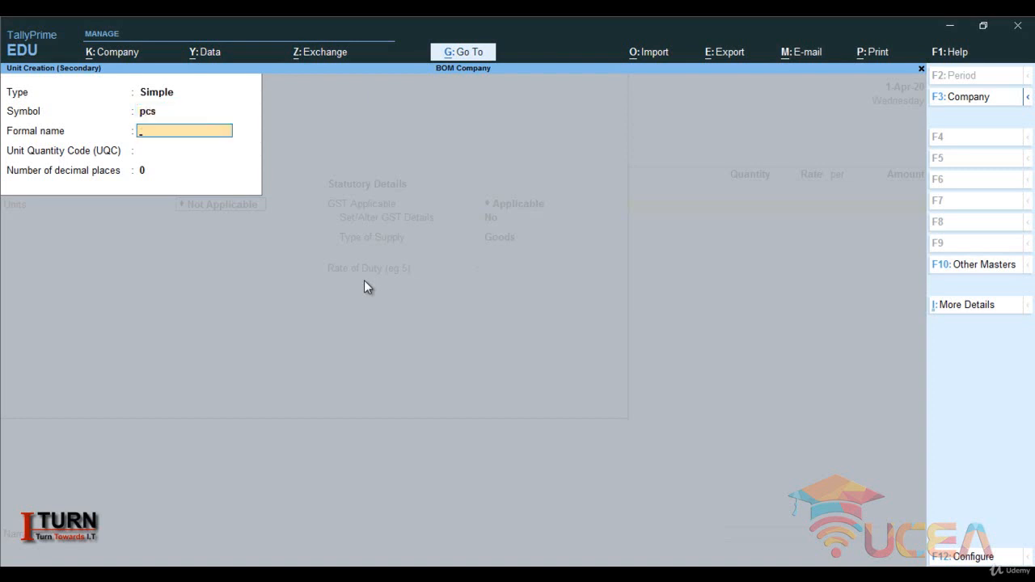
{"action": "type", "text": "Pieces"}
{"action": "key", "text": "Return"}
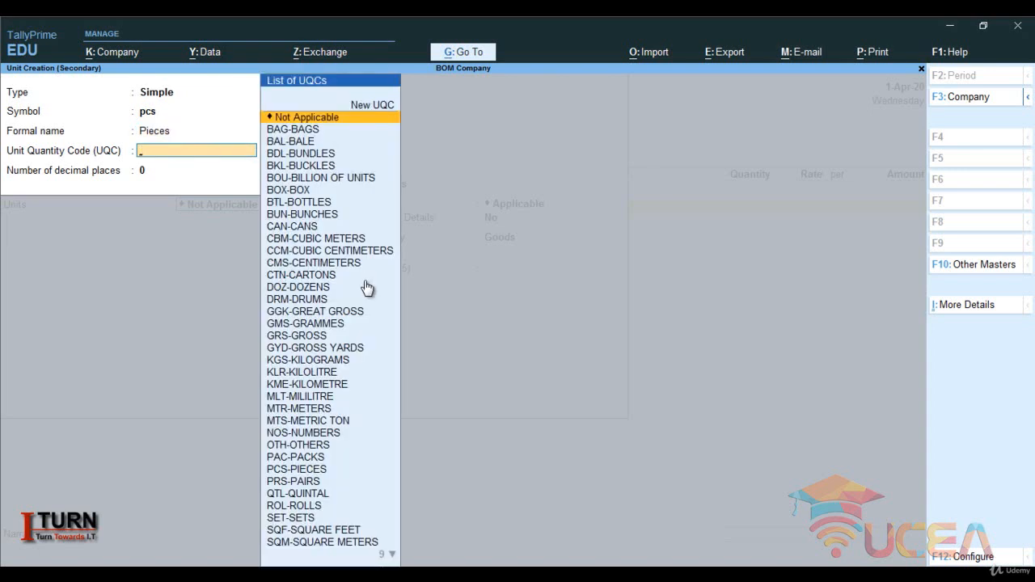
{"action": "type", "text": "pi"}
{"action": "key", "text": "Return"}
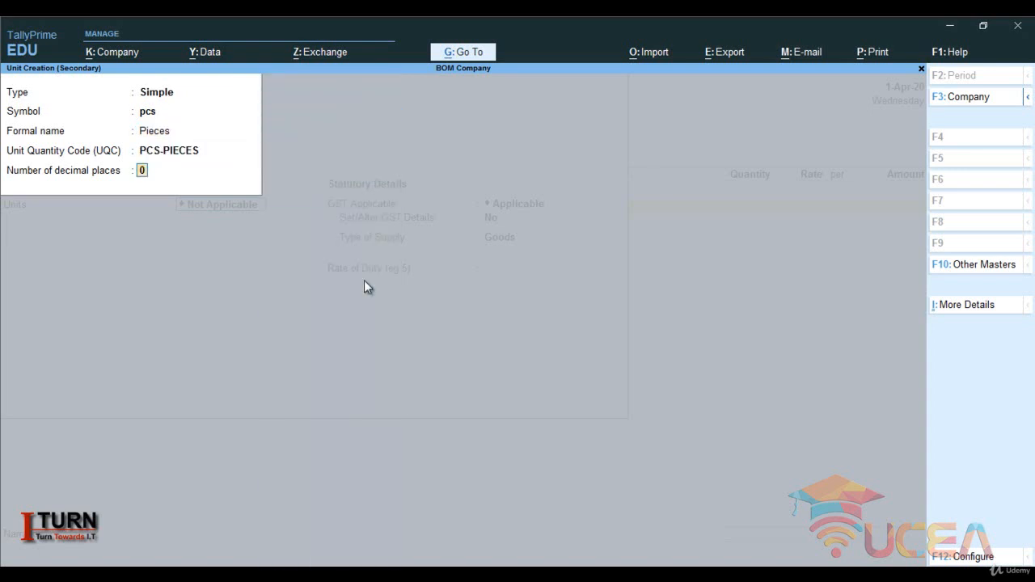
{"action": "key", "text": "Return"}
{"action": "key", "text": "Return"}
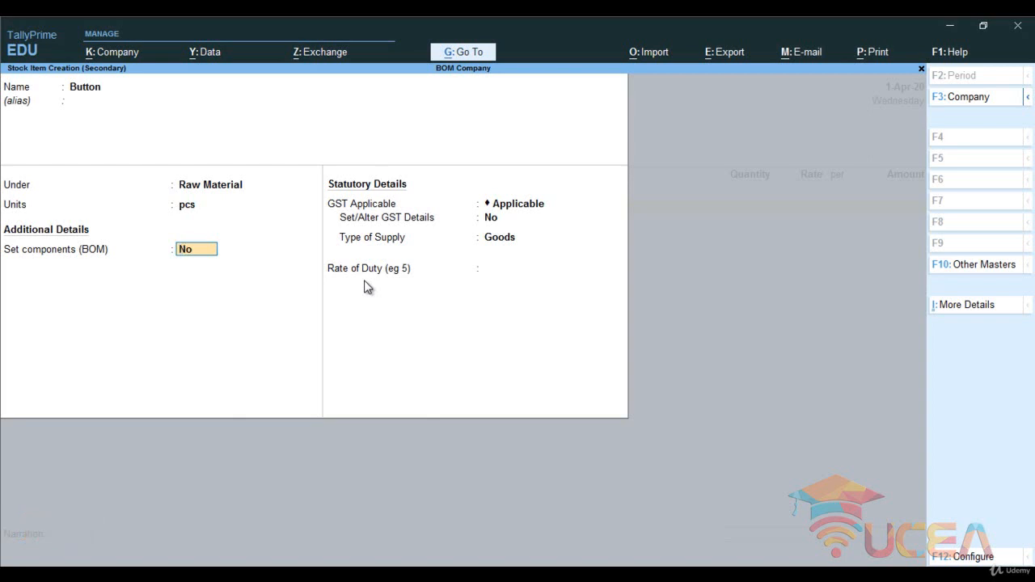
- Review the stock item configuration options, including the Bill of Materials components list, GST details and rate of duty settings
{"action": "key", "text": "F12"}
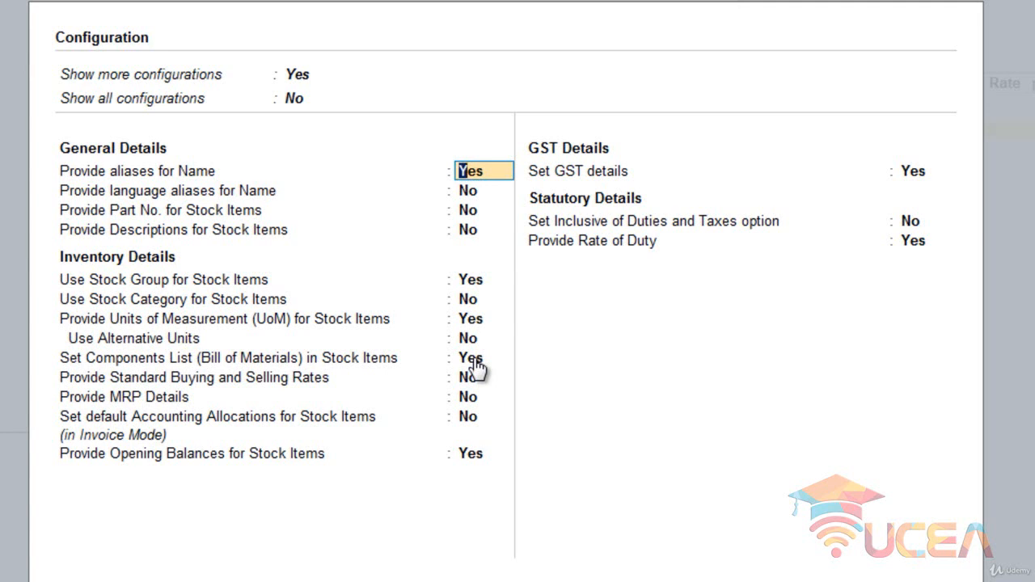
{"action": "key", "text": "Down"}
{"action": "key", "text": "Down"}
{"action": "key", "text": "Down"}
{"action": "key", "text": "Down"}
{"action": "key", "text": "Down"}
{"action": "key", "text": "Down"}
{"action": "key", "text": "Down"}
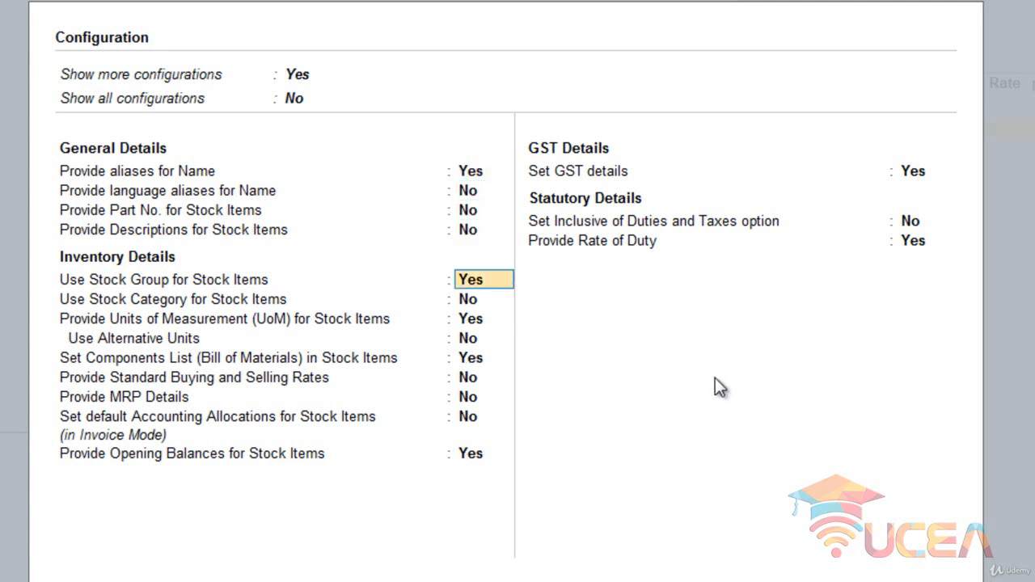
{"action": "key", "text": "Down"}
{"action": "key", "text": "Down"}
{"action": "key", "text": "Down"}
{"action": "key", "text": "Down"}
{"action": "key", "text": "Down"}
{"action": "key", "text": "Down"}
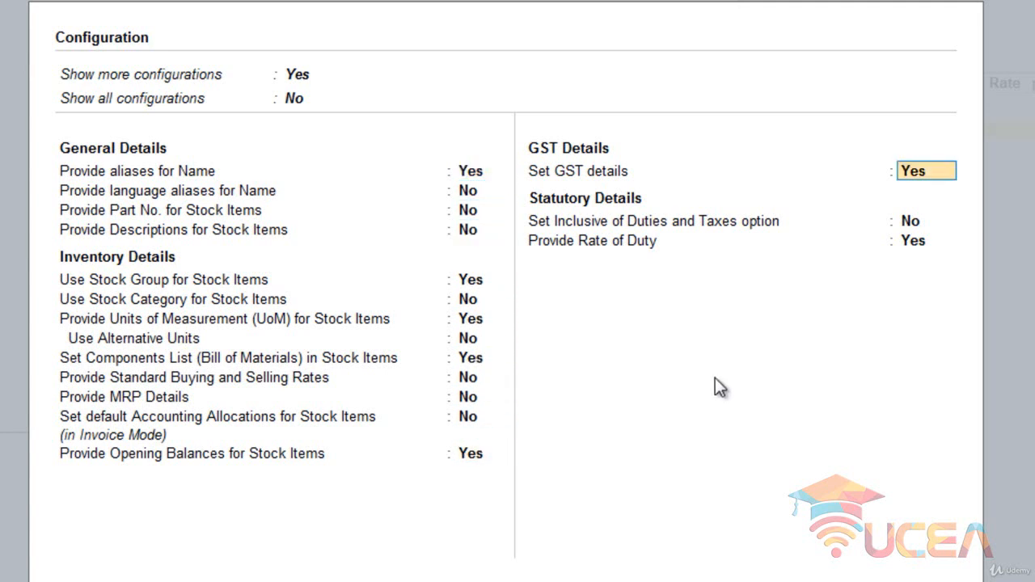
{"action": "key", "text": "Down"}
{"action": "key", "text": "Down"}
{"action": "key", "text": "Return"}
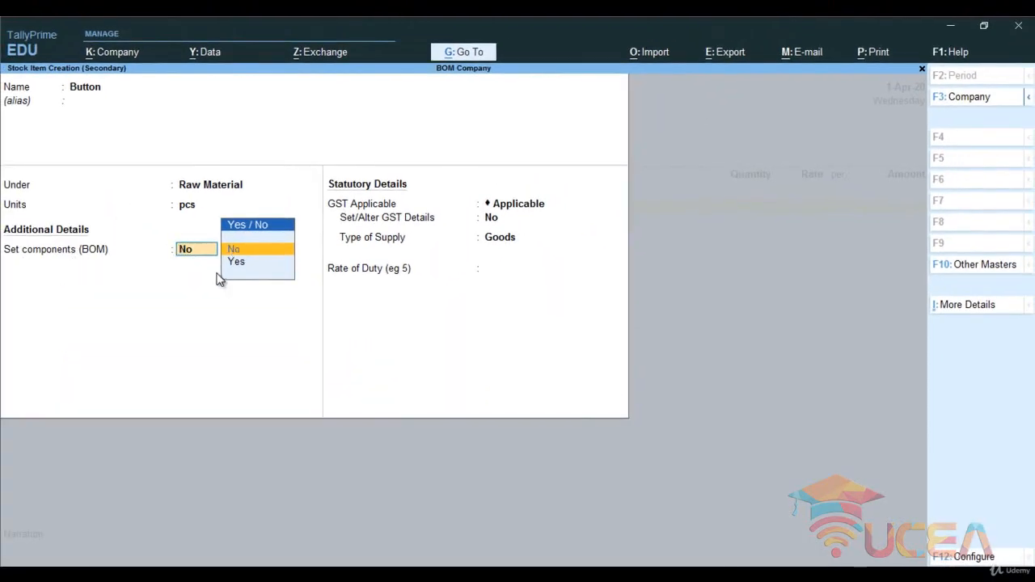
- Leave Button without BOM components and set its GST details to On Value, Taxable, 18% integrated tax and 0% cess
{"action": "key", "text": "Return"}
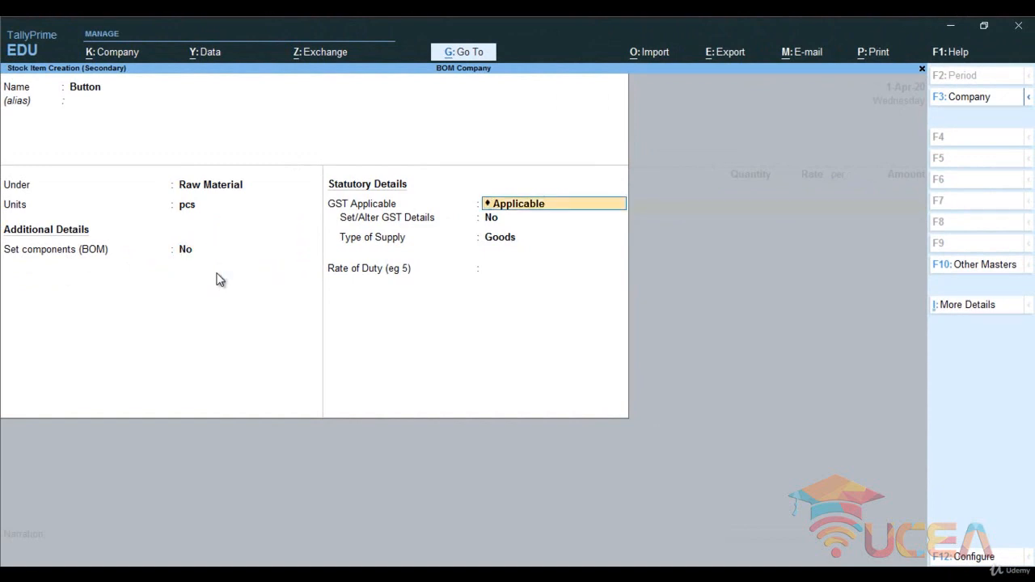
{"action": "key", "text": "Return"}
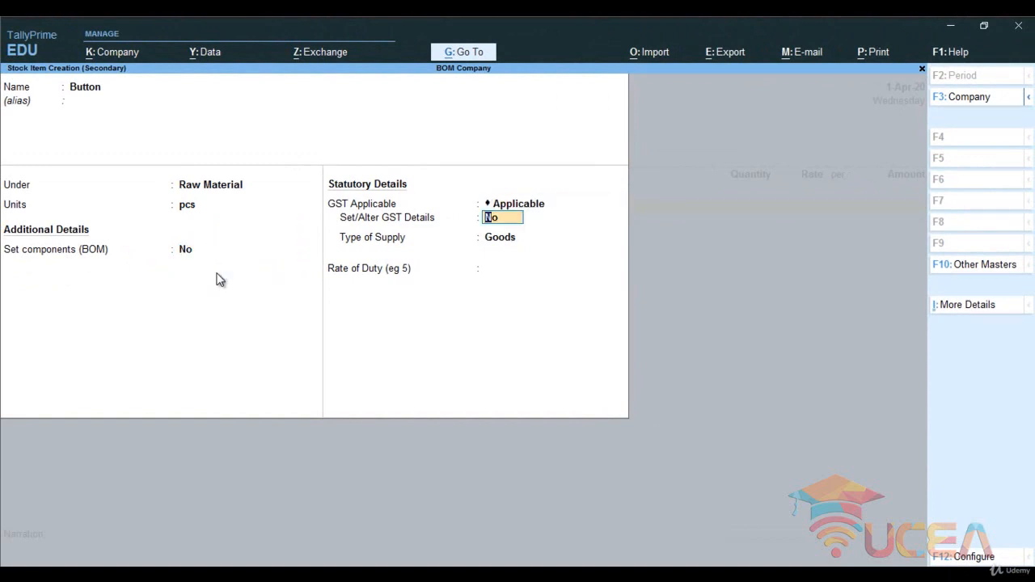
{"action": "type", "text": "y"}
{"action": "key", "text": "Return"}
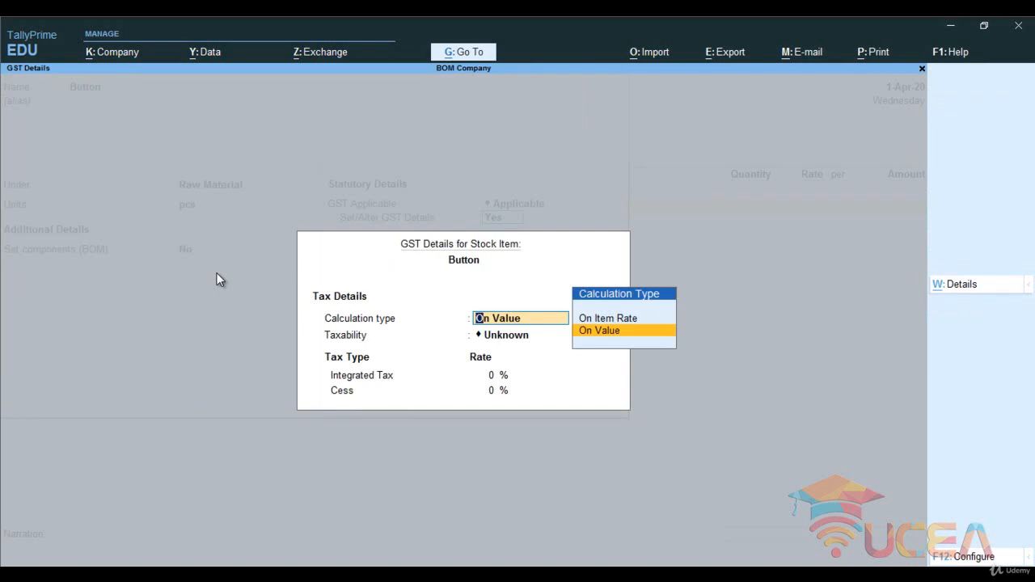
{"action": "key", "text": "Return"}
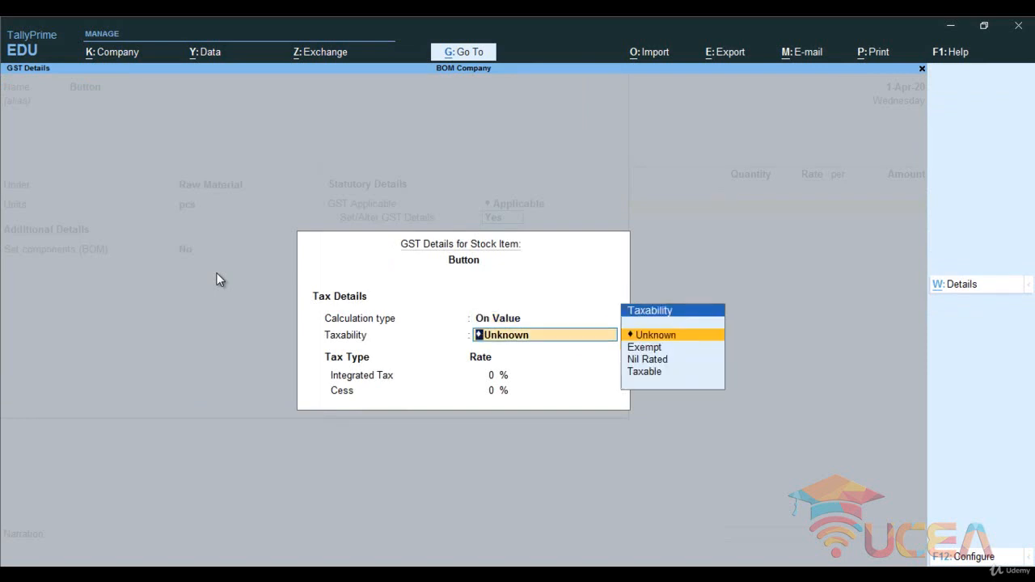
{"action": "key", "text": "Down"}
{"action": "key", "text": "Down"}
{"action": "key", "text": "Down"}
{"action": "key", "text": "Return"}
{"action": "type", "text": "1"}
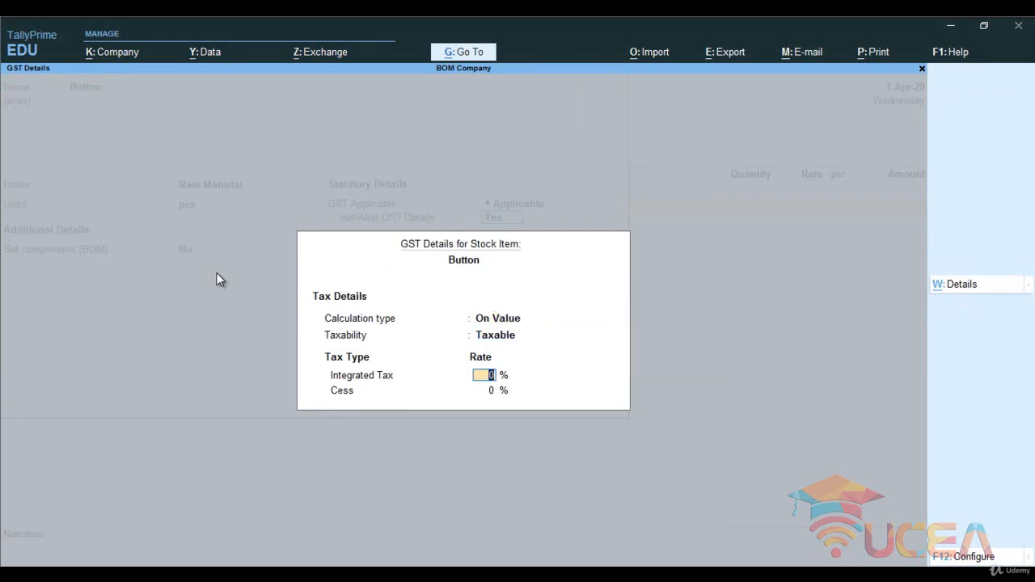
{"action": "type", "text": "8"}
{"action": "key", "text": "Return"}
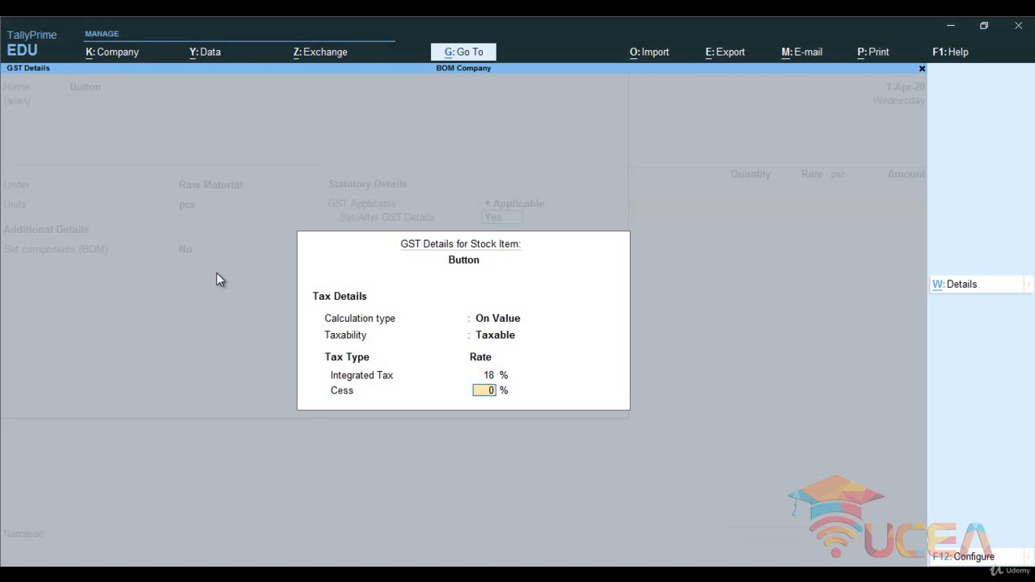
{"action": "key", "text": "Return"}
- Keep Button's type of supply as Goods, leave its rate of duty blank and save the stock item
{"action": "key", "text": "Return"}
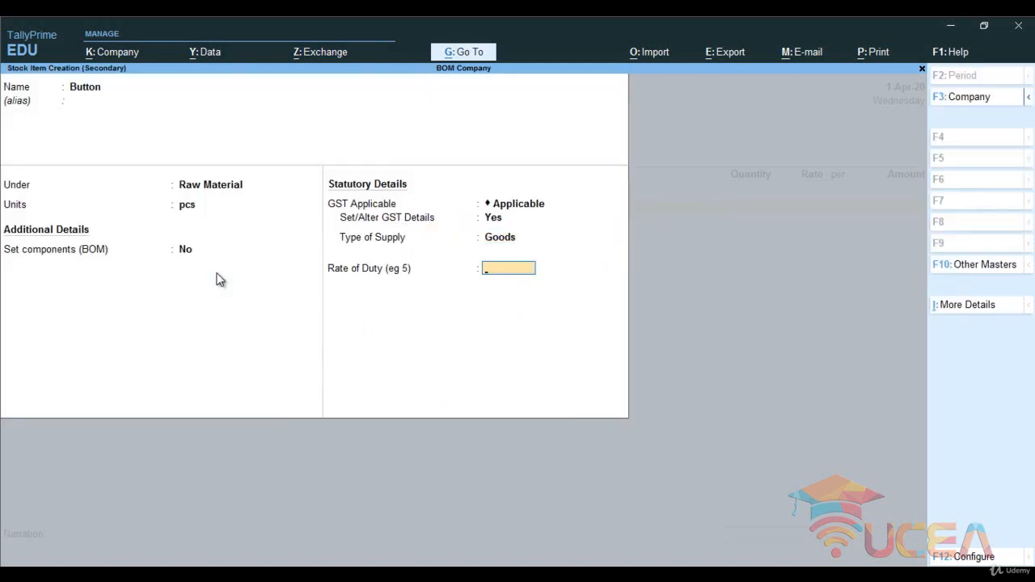
{"action": "key", "text": "Return"}
{"action": "key", "text": "Return"}
{"action": "key", "text": "Return"}
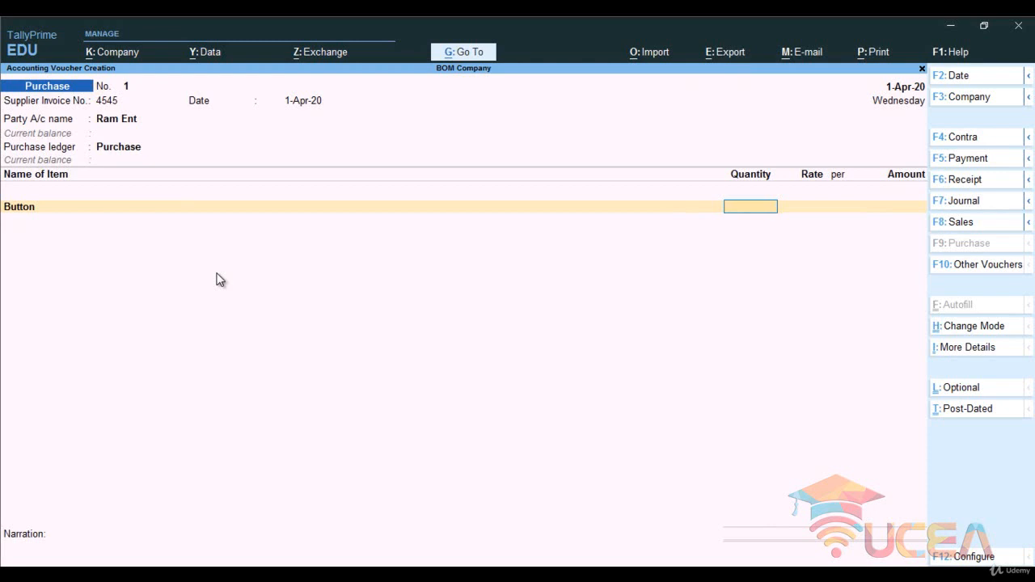
- Fill in the Button line of the purchase voucher with a quantity of 500 pcs at a rate of 2 per piece
{"action": "type", "text": "500"}
{"action": "key", "text": "Return"}
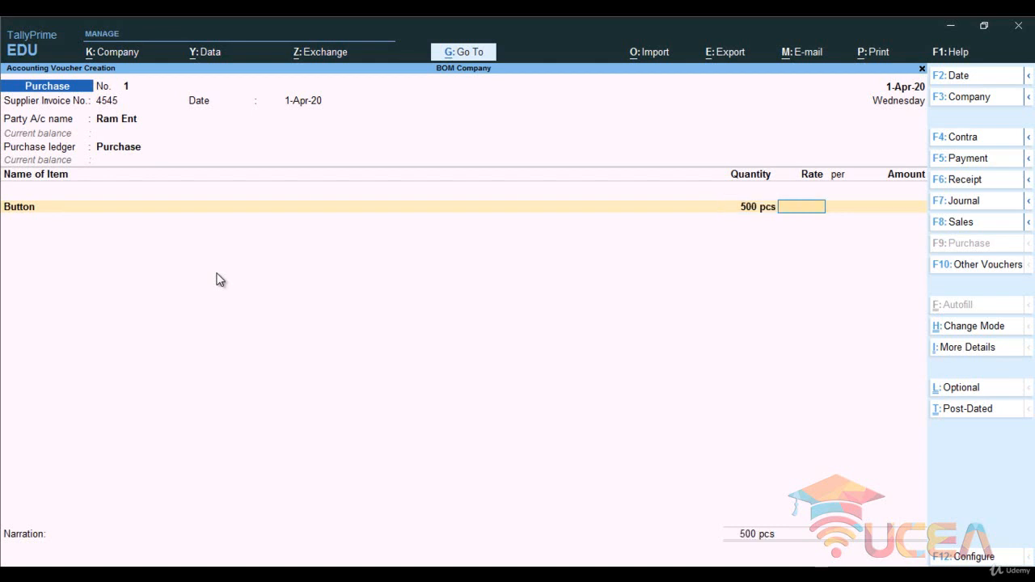
{"action": "type", "text": "2"}
{"action": "key", "text": "Return"}
{"action": "key", "text": "Return"}
{"action": "key", "text": "Return"}
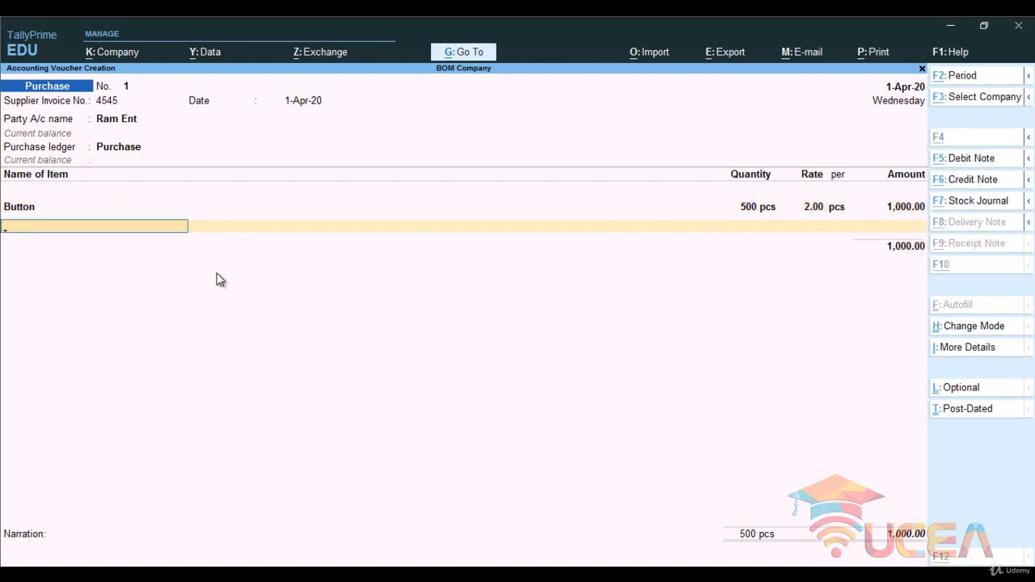
- Start a new stock item named Thread Reels under Raw Material for the voucher's second item line, without an alias
{"action": "key", "text": "alt+c"}
{"action": "type", "text": "Th"}
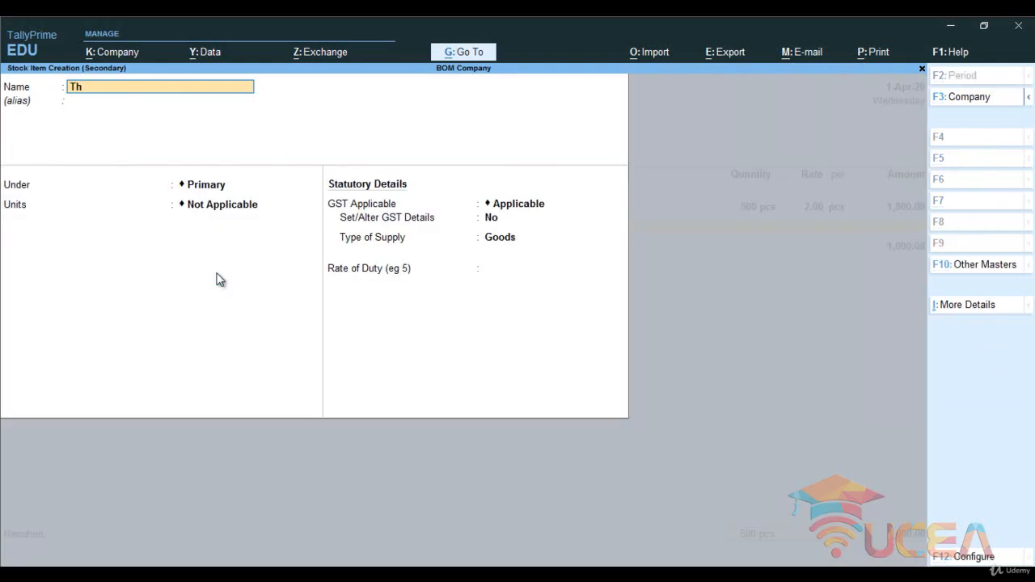
{"action": "type", "text": "read Reels"}
{"action": "key", "text": "Return"}
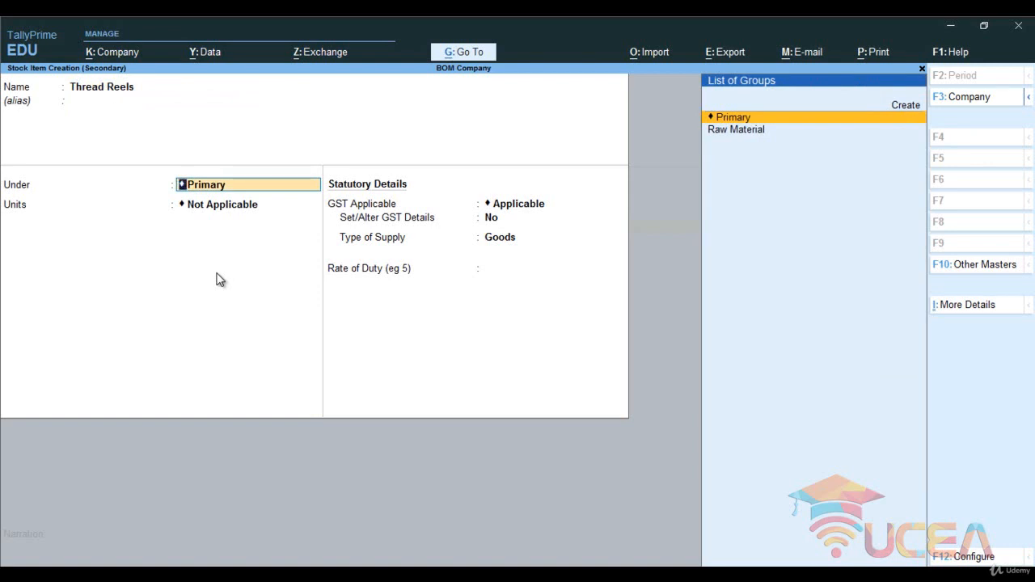
{"action": "key", "text": "Down"}
{"action": "key", "text": "Return"}
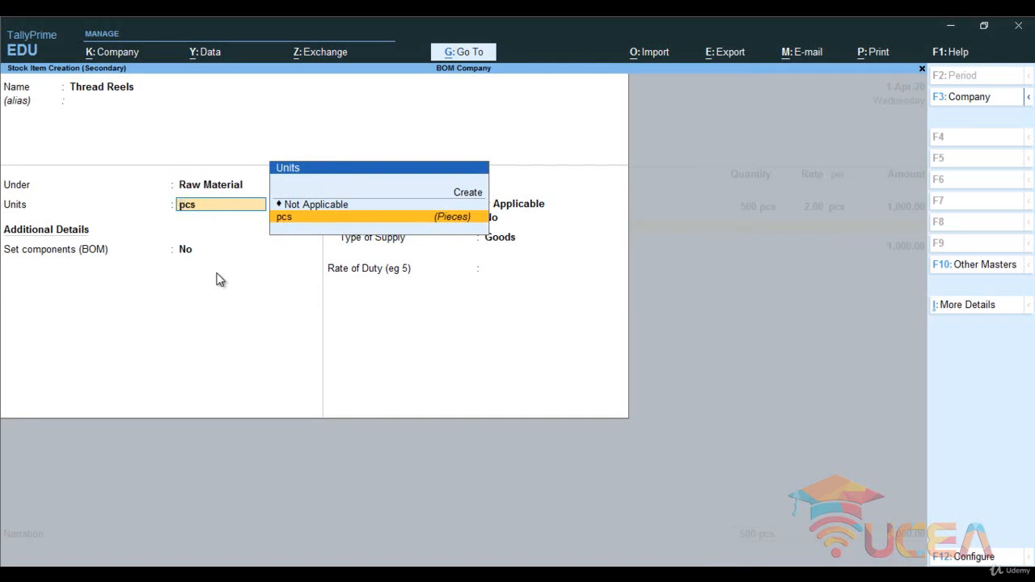
- Create a simple unit reels for Thread Reels with no formal name, quantity code PCS-PIECES and 0 decimal places
{"action": "key", "text": "alt+c"}
{"action": "type", "text": "re"}
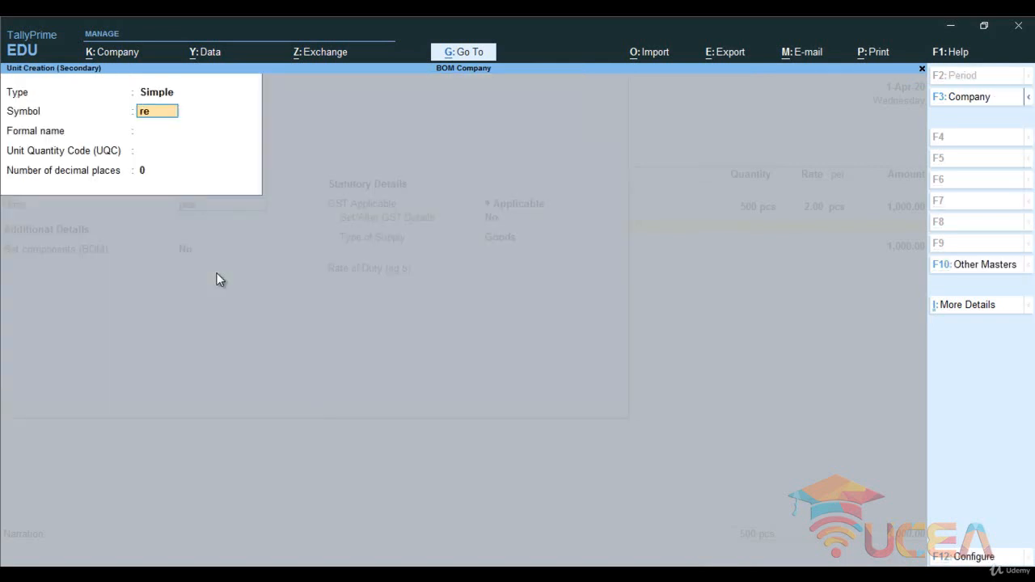
{"action": "type", "text": "els"}
{"action": "key", "text": "Return"}
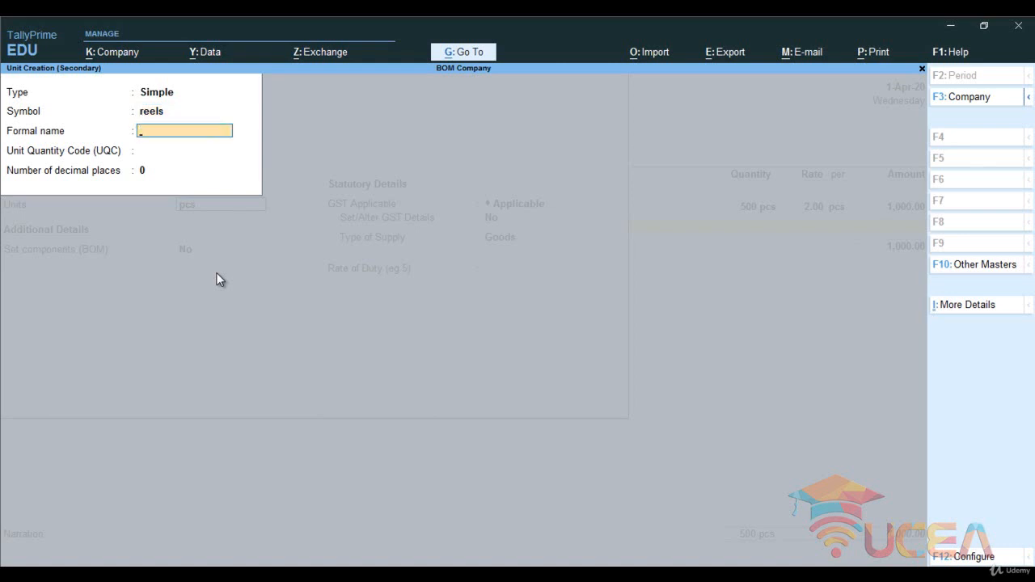
{"action": "key", "text": "Return"}
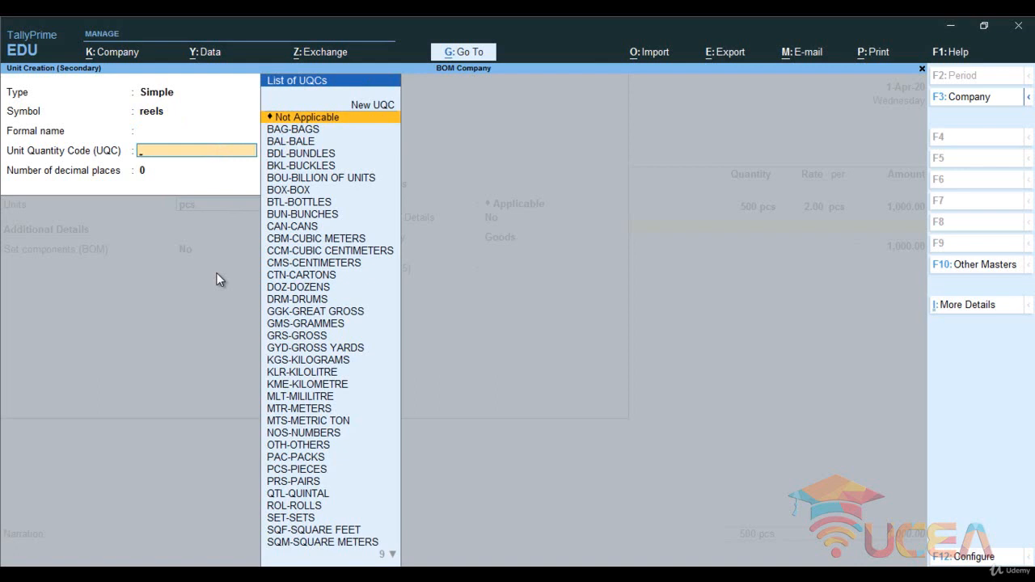
{"action": "type", "text": "pie"}
{"action": "key", "text": "Return"}
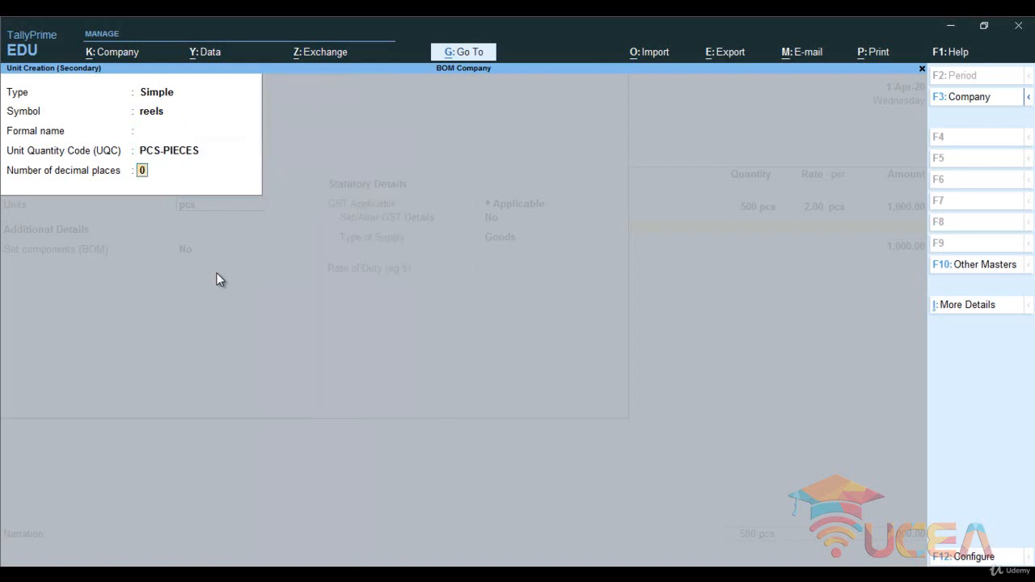
{"action": "key", "text": "Return"}
{"action": "key", "text": "Return"}
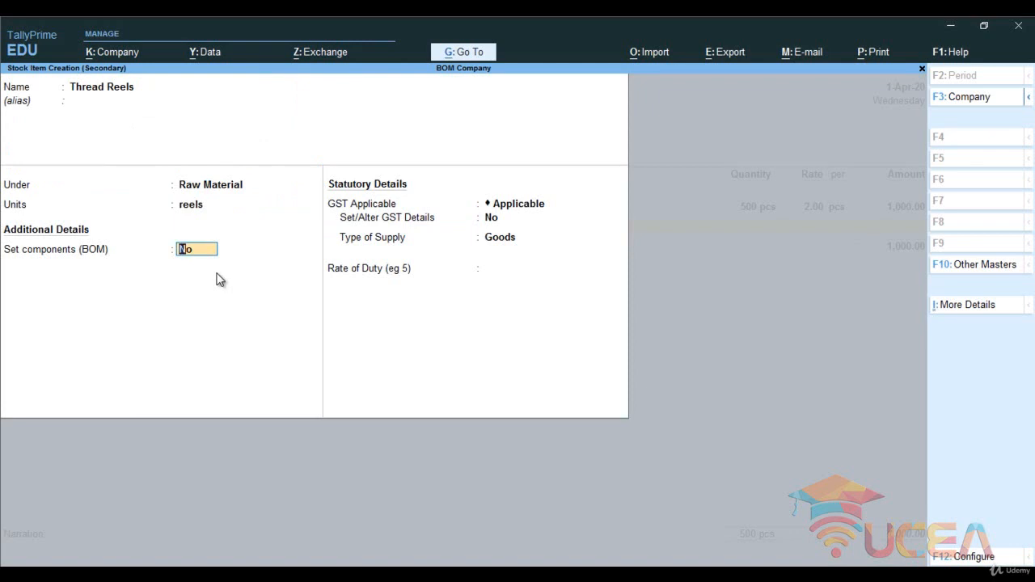
- Keep BOM components off for Thread Reels and set its GST details to On Value, Taxable, with 18% integrated tax and 0% cess
{"action": "key", "text": "Return"}
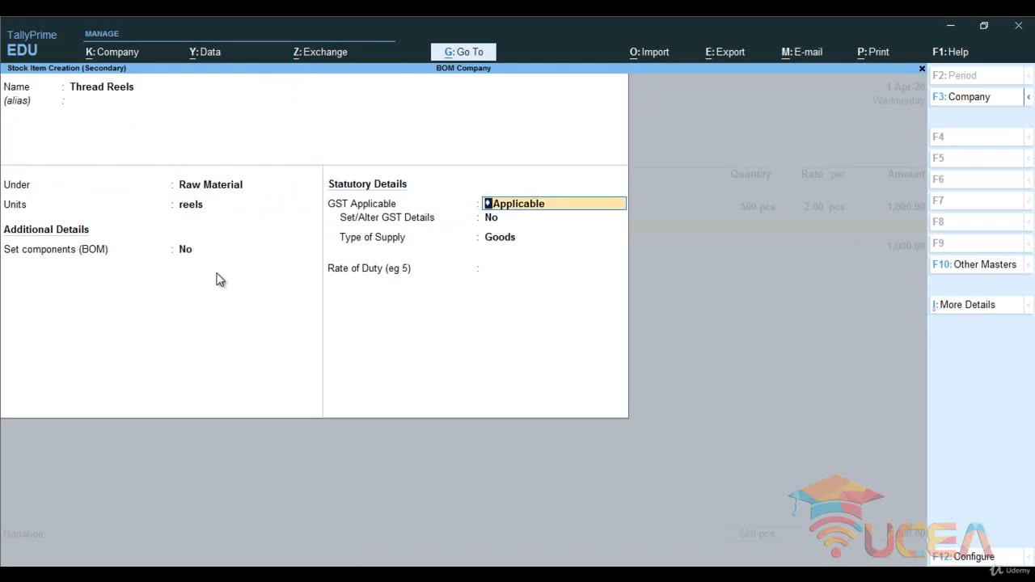
{"action": "key", "text": "Return"}
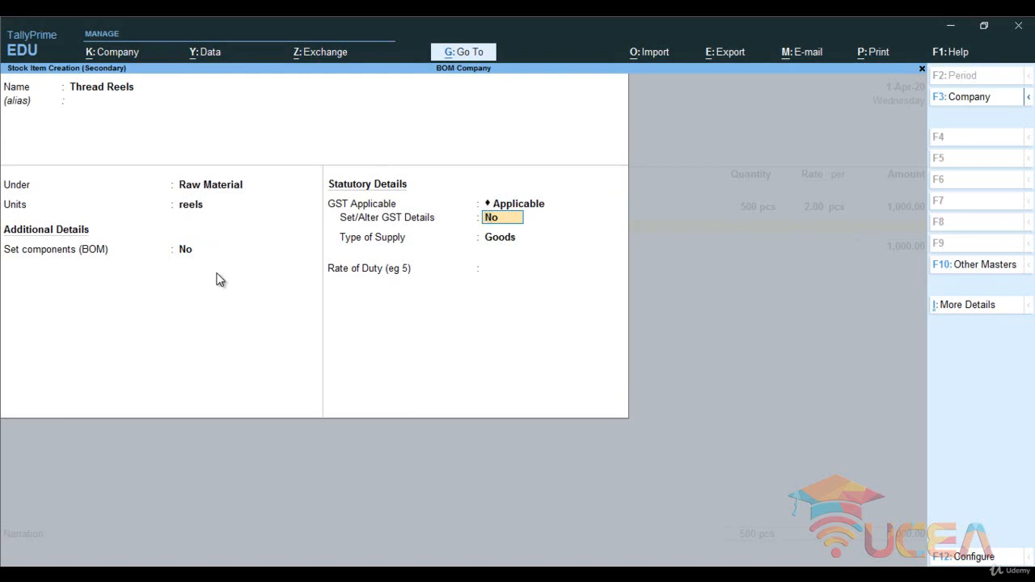
{"action": "type", "text": "y"}
{"action": "key", "text": "Return"}
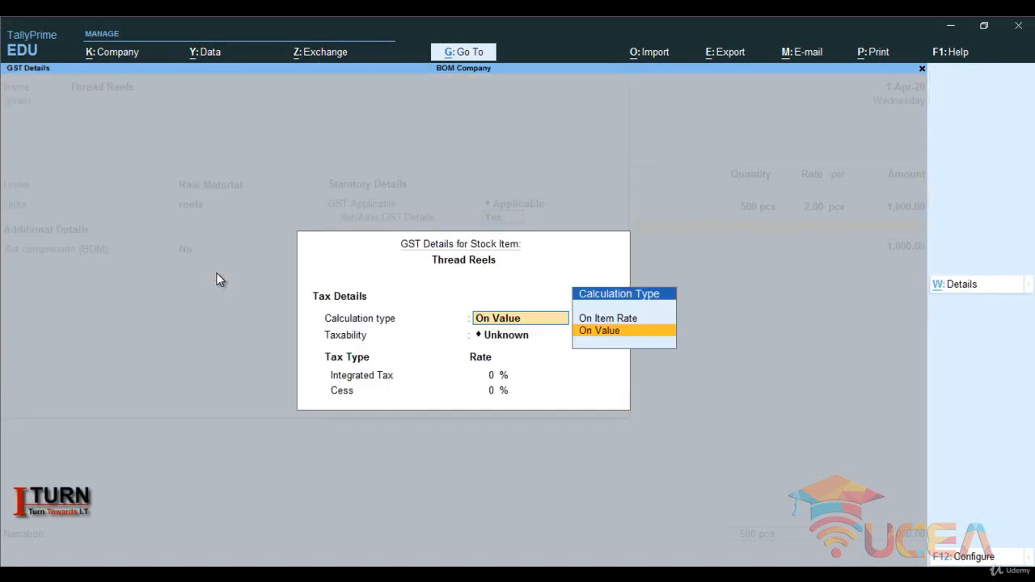
{"action": "key", "text": "Return"}
{"action": "key", "text": "Down"}
{"action": "key", "text": "Down"}
{"action": "key", "text": "Down"}
{"action": "key", "text": "Return"}
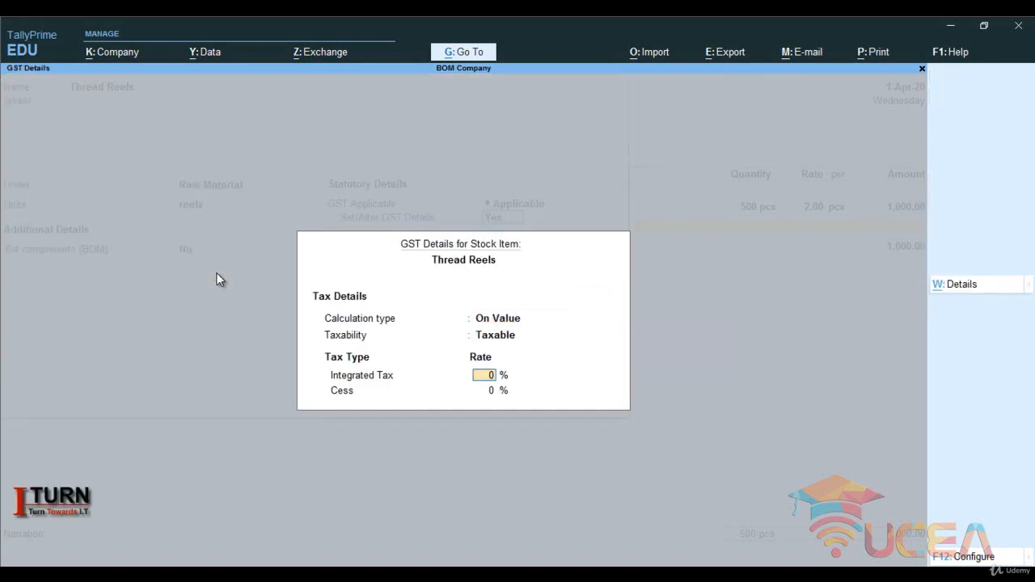
{"action": "type", "text": "18"}
{"action": "key", "text": "Return"}
{"action": "key", "text": "Return"}
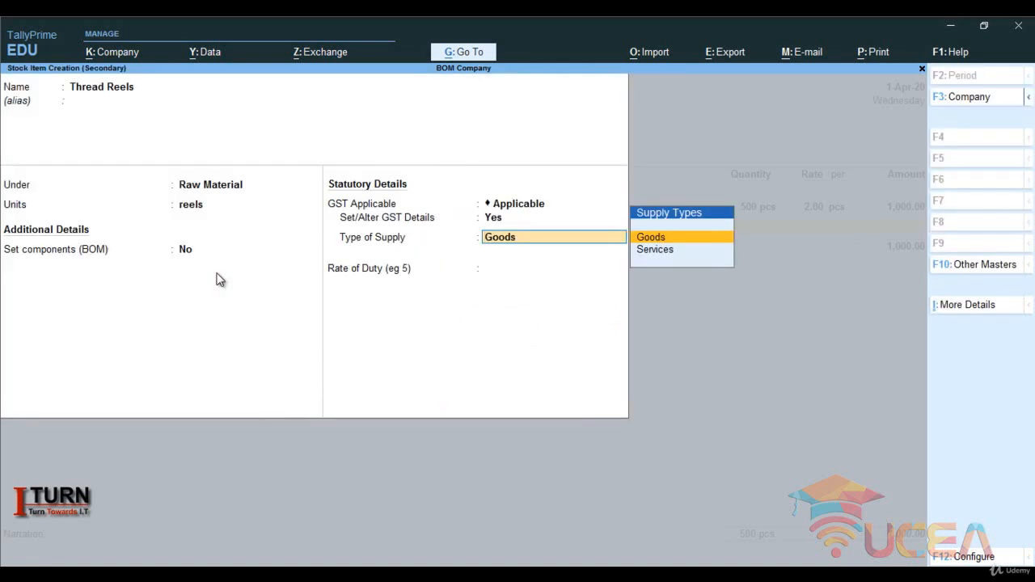
- Keep Thread Reels' type of supply as Goods, leave its rate of duty blank and save the stock item
{"action": "key", "text": "Return"}
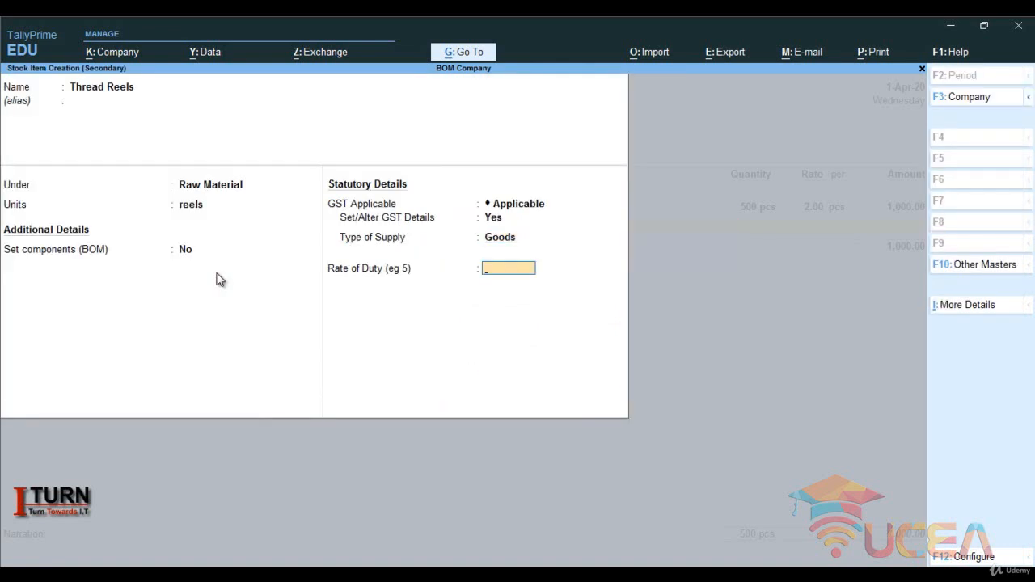
{"action": "key", "text": "Return"}
{"action": "key", "text": "Return"}
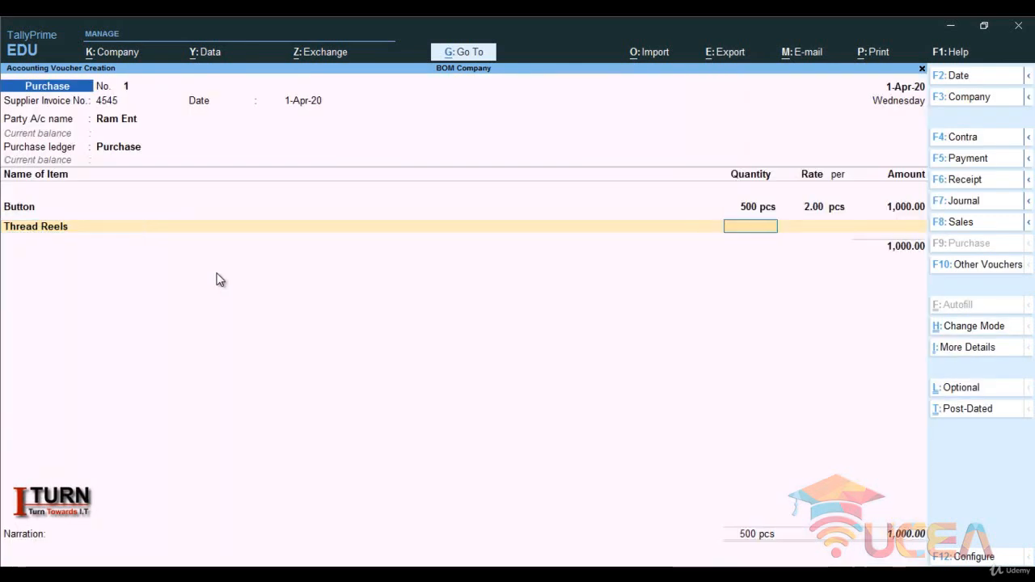
- Fill in the Thread Reels line of the purchase voucher with a quantity of 200 reels at a rate of 30 per reel
{"action": "type", "text": "200"}
{"action": "key", "text": "Return"}
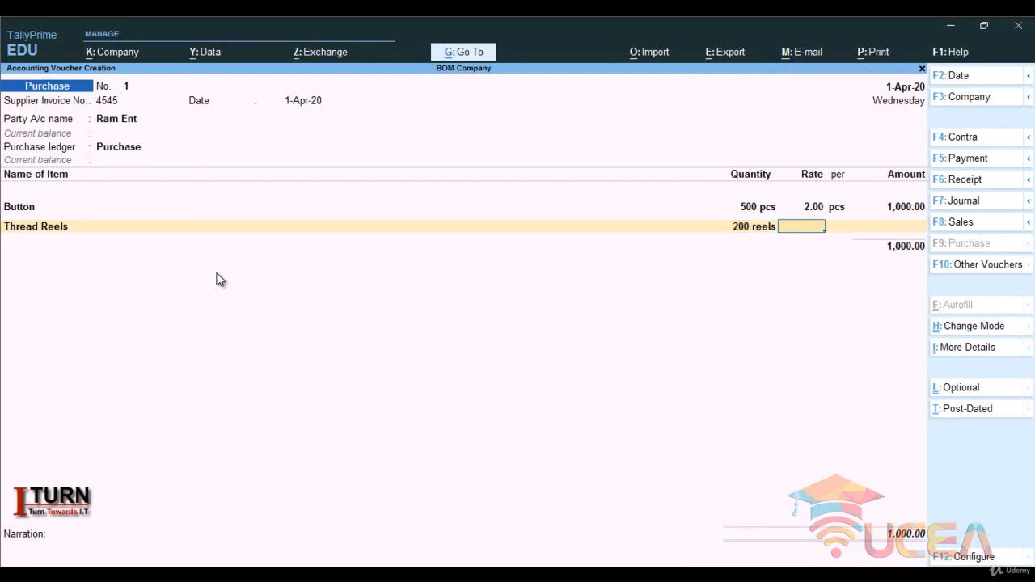
{"action": "type", "text": "30"}
{"action": "key", "text": "Return"}
{"action": "key", "text": "Return"}
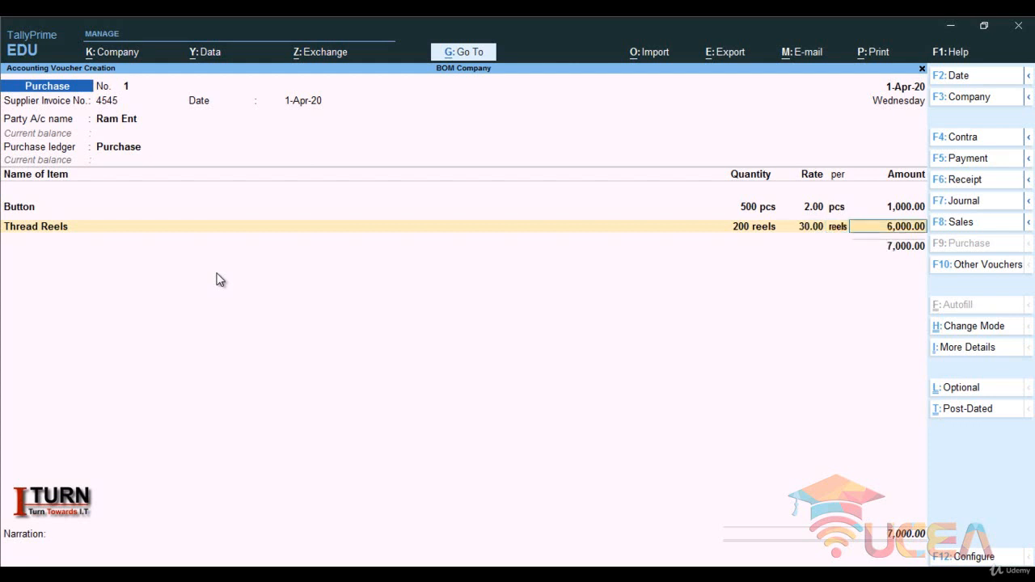
{"action": "key", "text": "Return"}
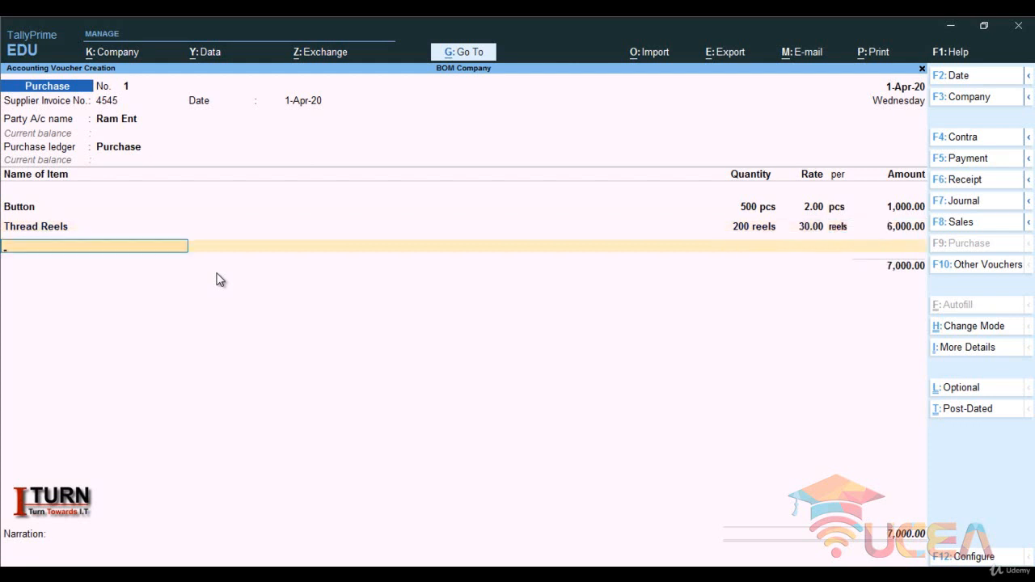
- Start a new stock item named Cotton under Raw Material for the voucher's third item line, without an alias
{"action": "key", "text": "alt+c"}
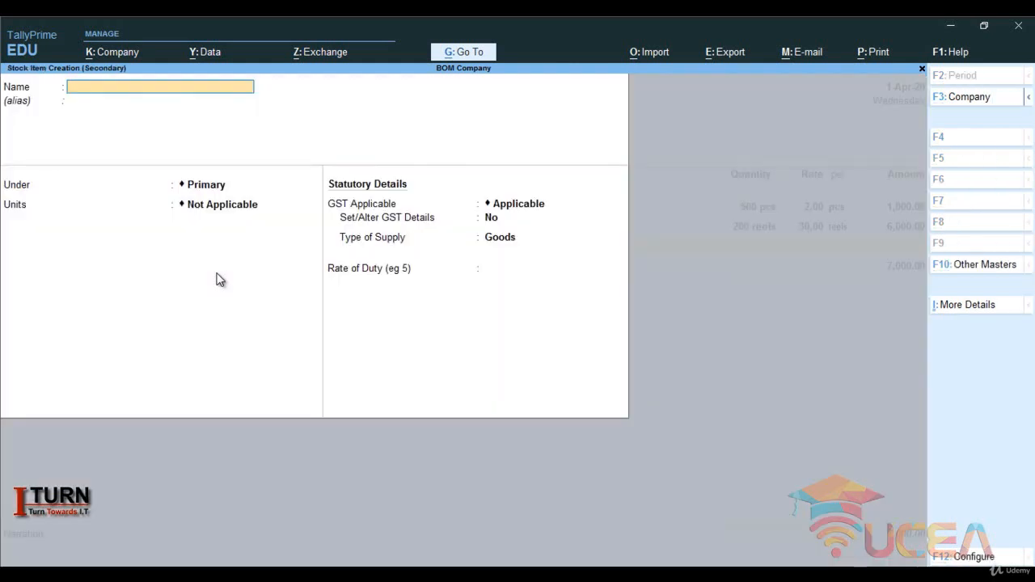
{"action": "type", "text": "Cotton"}
{"action": "key", "text": "Return"}
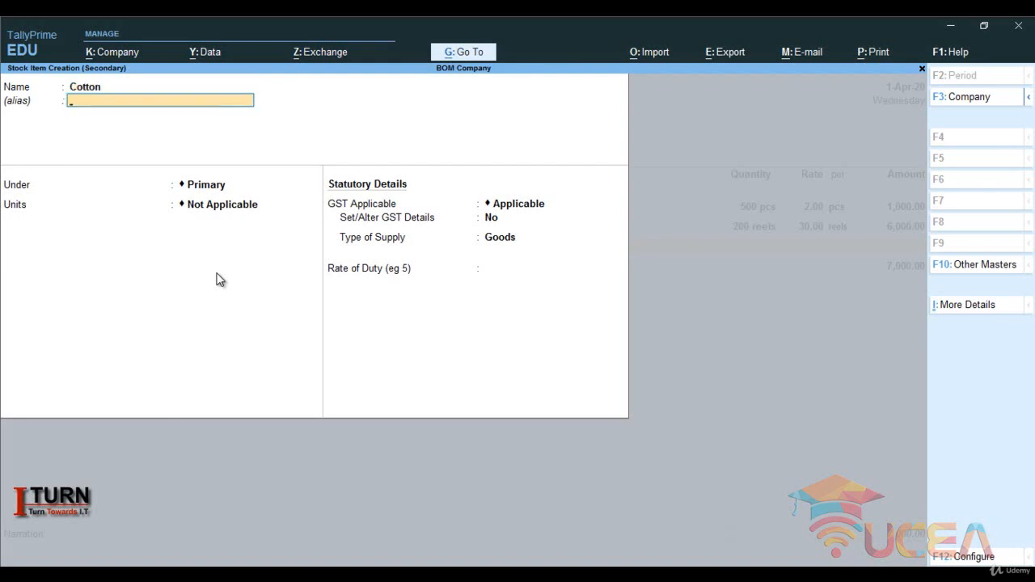
{"action": "key", "text": "Return"}
{"action": "key", "text": "Down"}
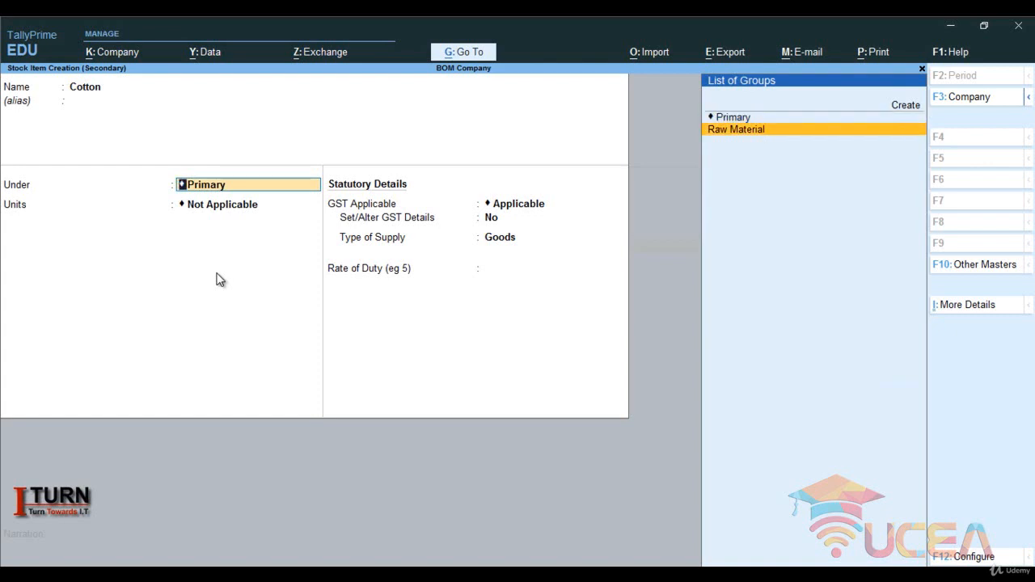
{"action": "key", "text": "Return"}
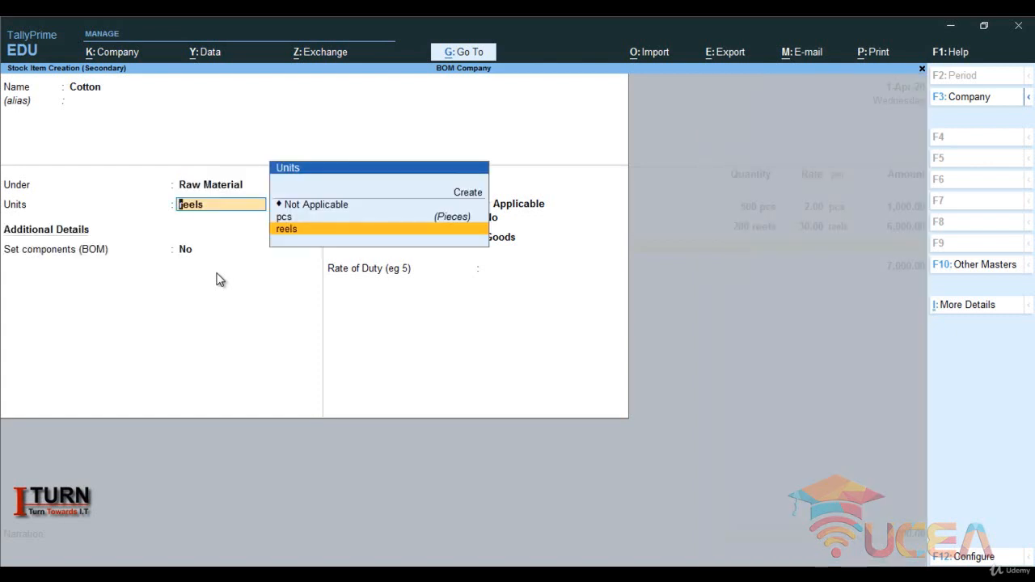
- Create a simple unit mtr for Cotton with no formal name, quantity code MTR-METERS and 0 decimal places
{"action": "key", "text": "alt+c"}
{"action": "type", "text": "mtr"}
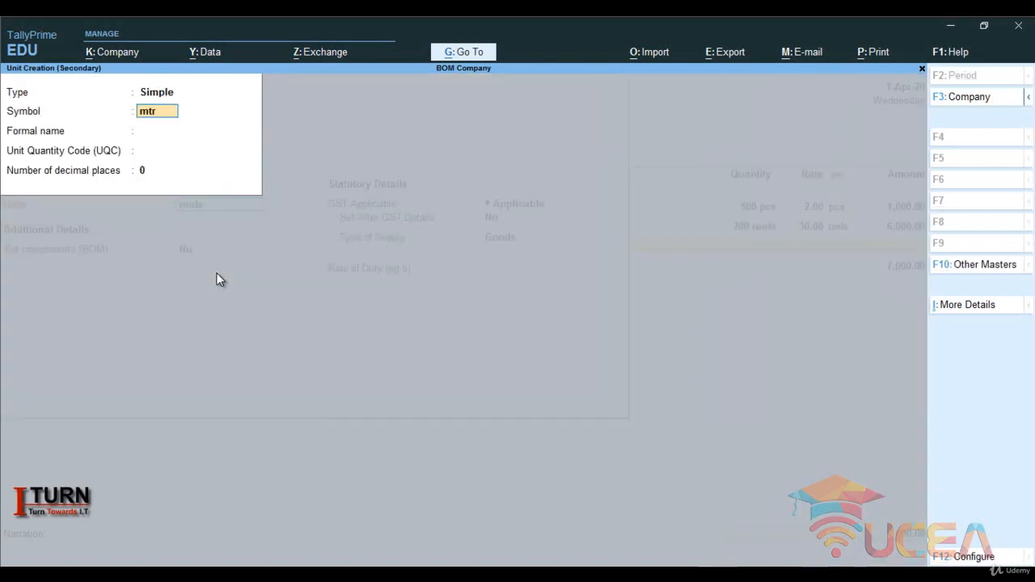
{"action": "key", "text": "Return"}
{"action": "key", "text": "Return"}
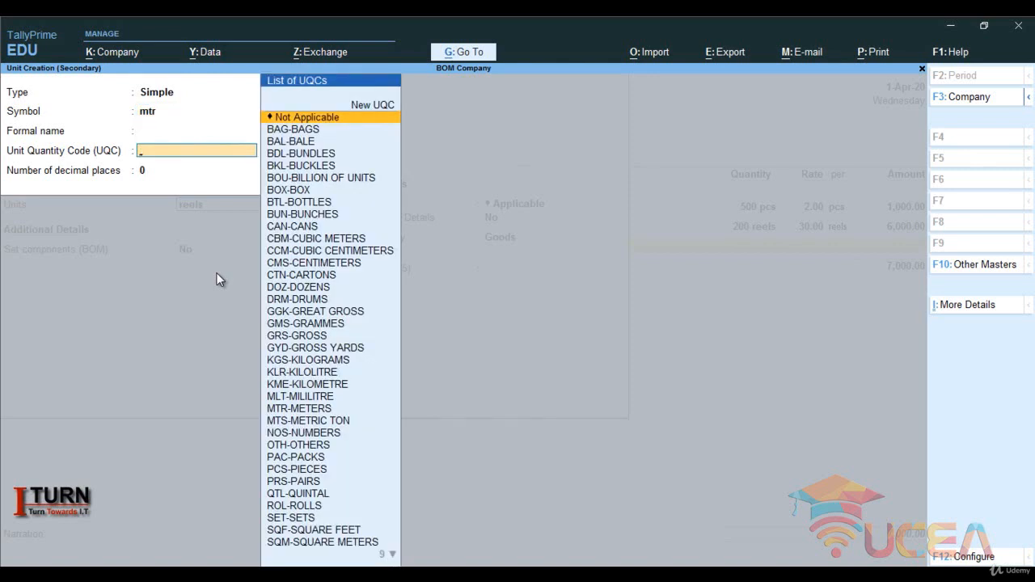
{"action": "type", "text": "me"}
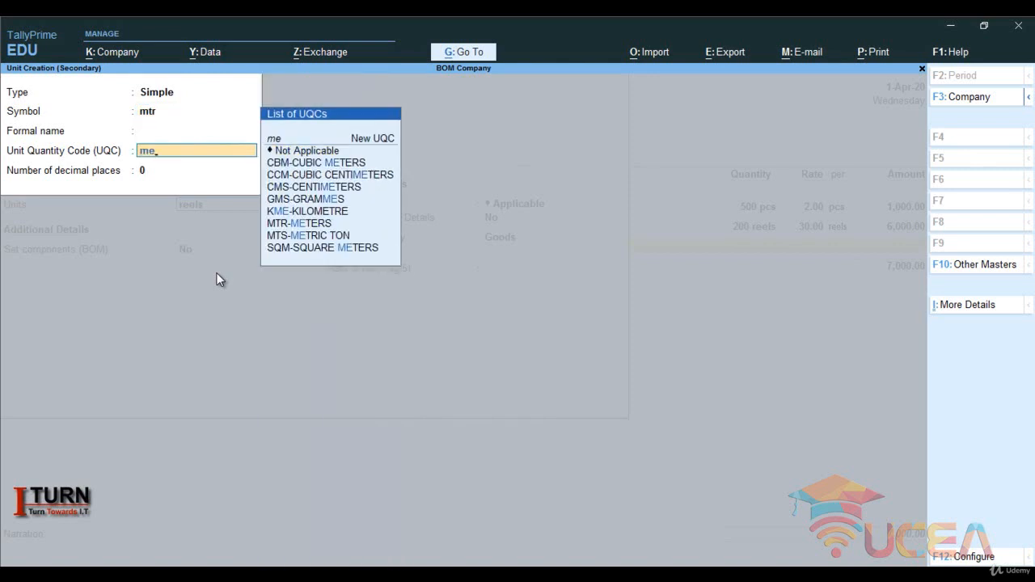
{"action": "key", "text": "Down"}
{"action": "key", "text": "Down"}
{"action": "key", "text": "Down"}
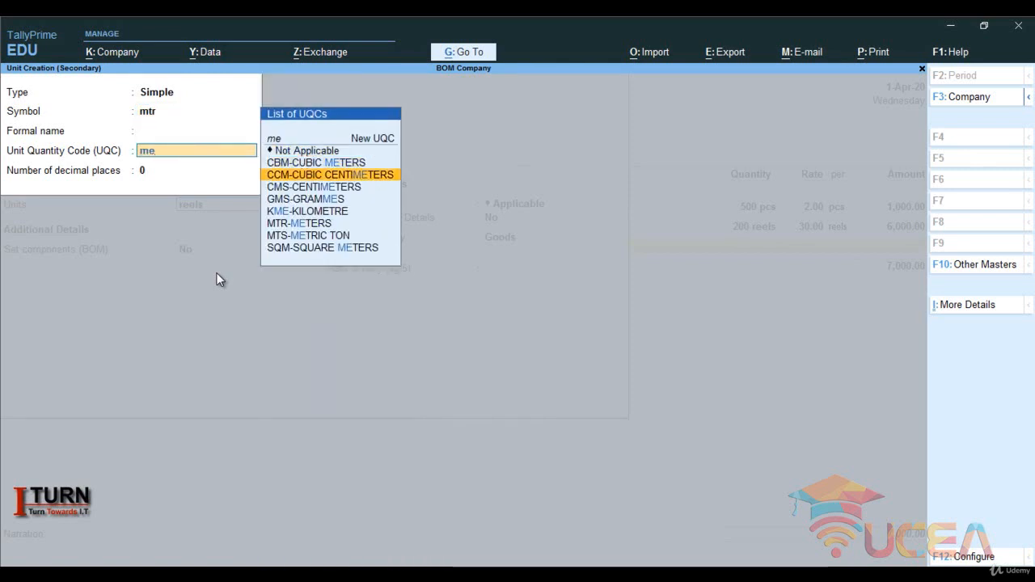
{"action": "key", "text": "Down"}
{"action": "key", "text": "Down"}
{"action": "key", "text": "Down"}
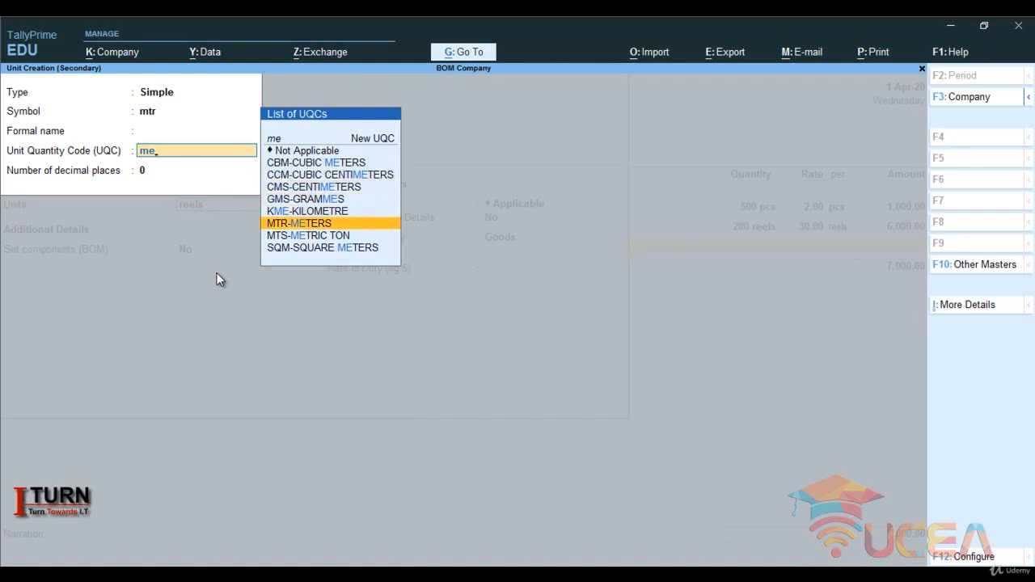
{"action": "key", "text": "Return"}
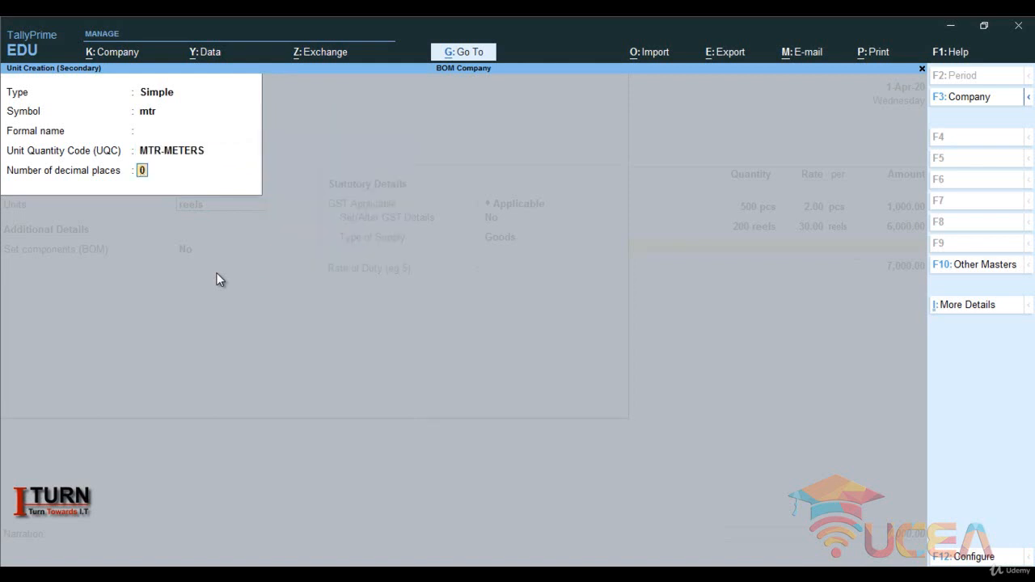
{"action": "key", "text": "Return"}
{"action": "key", "text": "Return"}
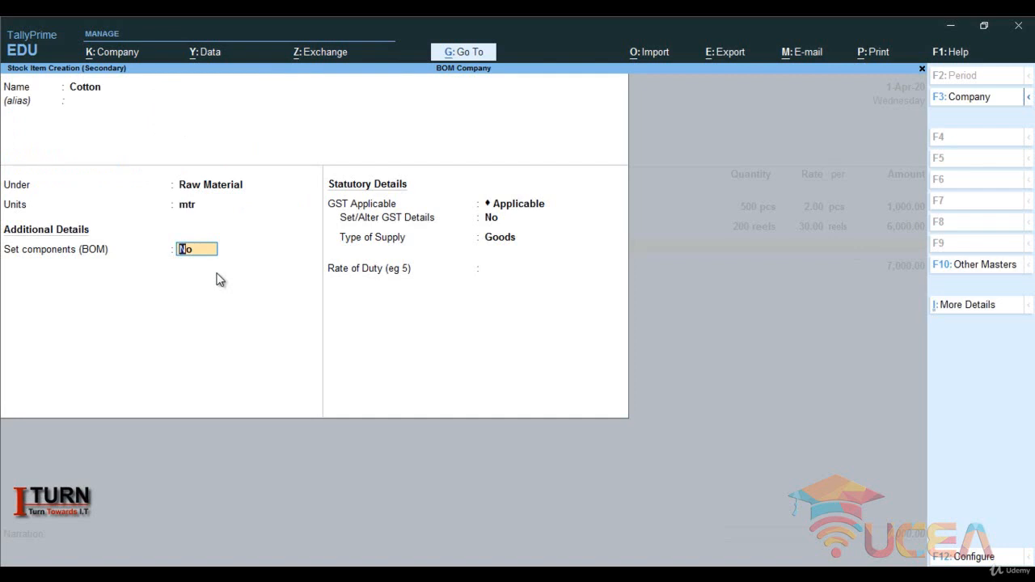
- Keep BOM components off for Cotton and set its GST details to On Value, Taxable, with 18% integrated tax and 0% cess
{"action": "key", "text": "Return"}
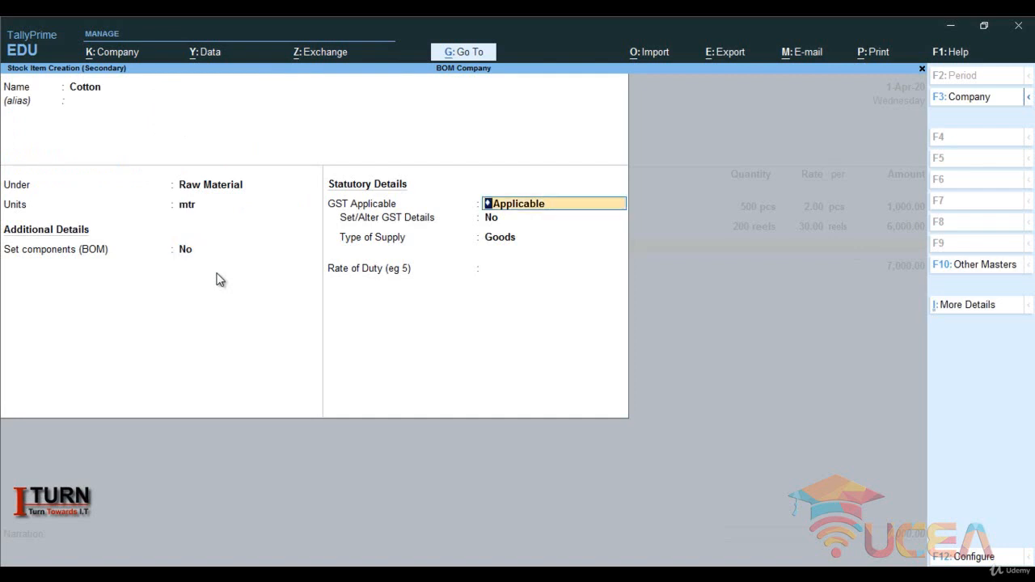
{"action": "key", "text": "Return"}
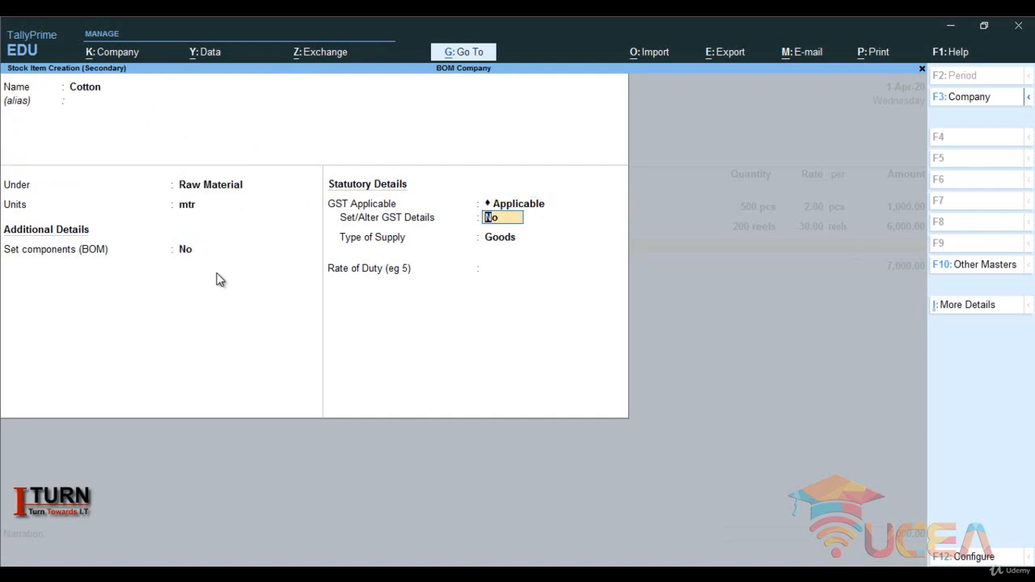
{"action": "key", "text": "y"}
{"action": "key", "text": "Return"}
{"action": "key", "text": "Return"}
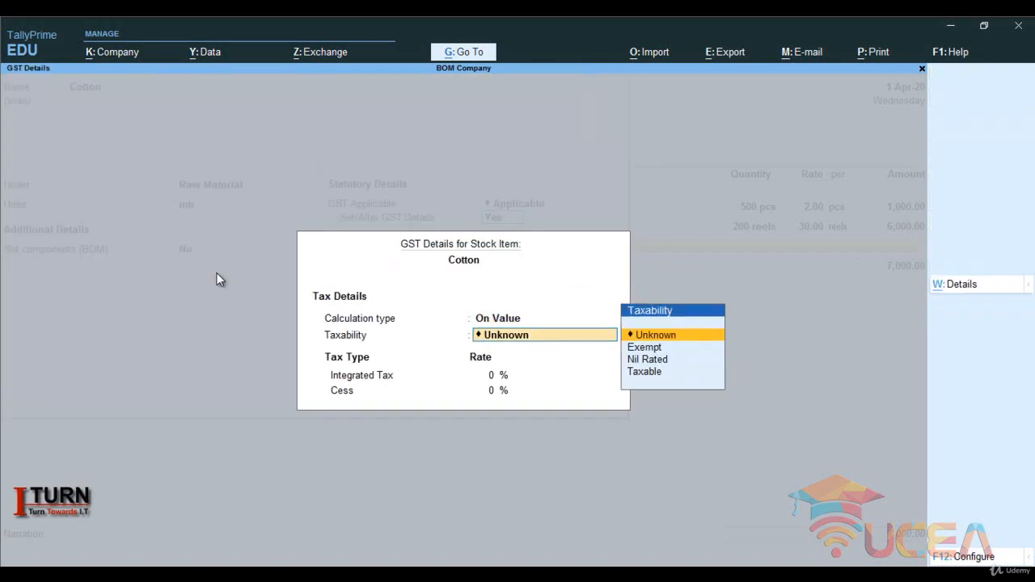
{"action": "key", "text": "Down"}
{"action": "key", "text": "Down"}
{"action": "key", "text": "Down"}
{"action": "key", "text": "Return"}
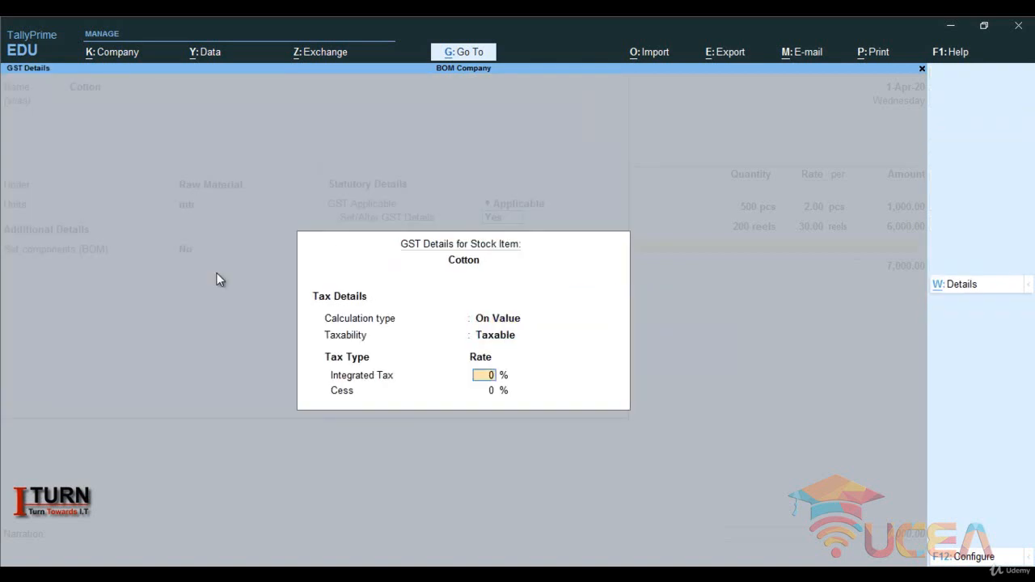
{"action": "type", "text": "18"}
{"action": "key", "text": "Return"}
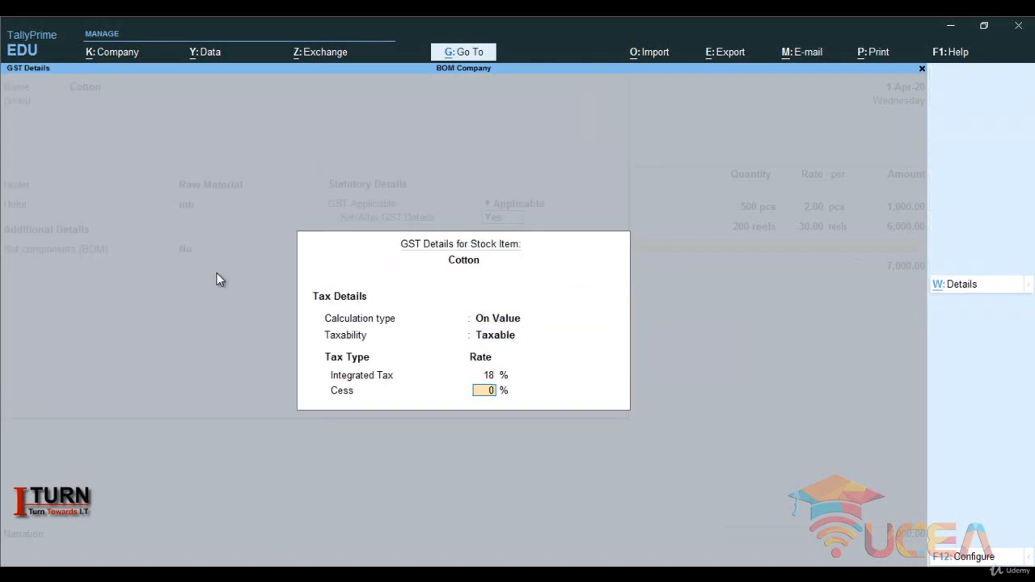
{"action": "key", "text": "Return"}
- Keep Cotton's type of supply as Goods, leave its rate of duty blank and save the stock item
{"action": "key", "text": "Return"}
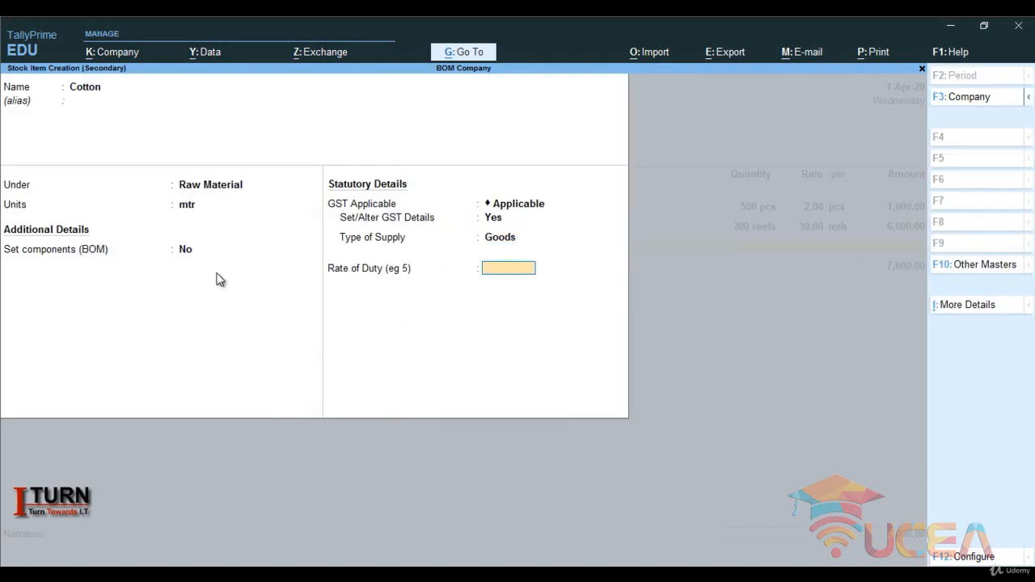
{"action": "key", "text": "Return"}
{"action": "key", "text": "Return"}
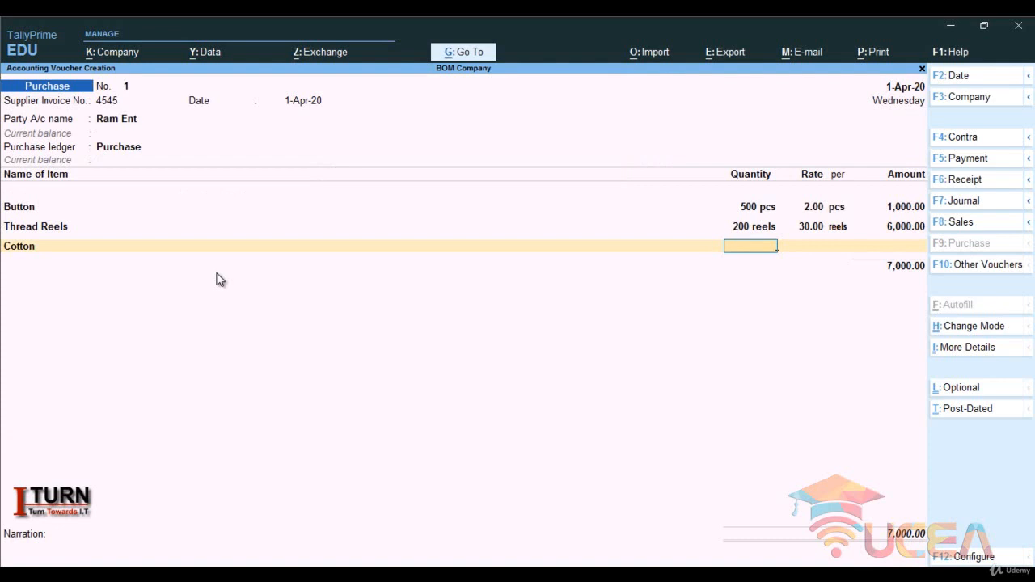
- Fill in the Cotton line with 400 mtr at a rate of 70 per mtr and end the voucher's item list
{"action": "type", "text": "400"}
{"action": "key", "text": "Return"}
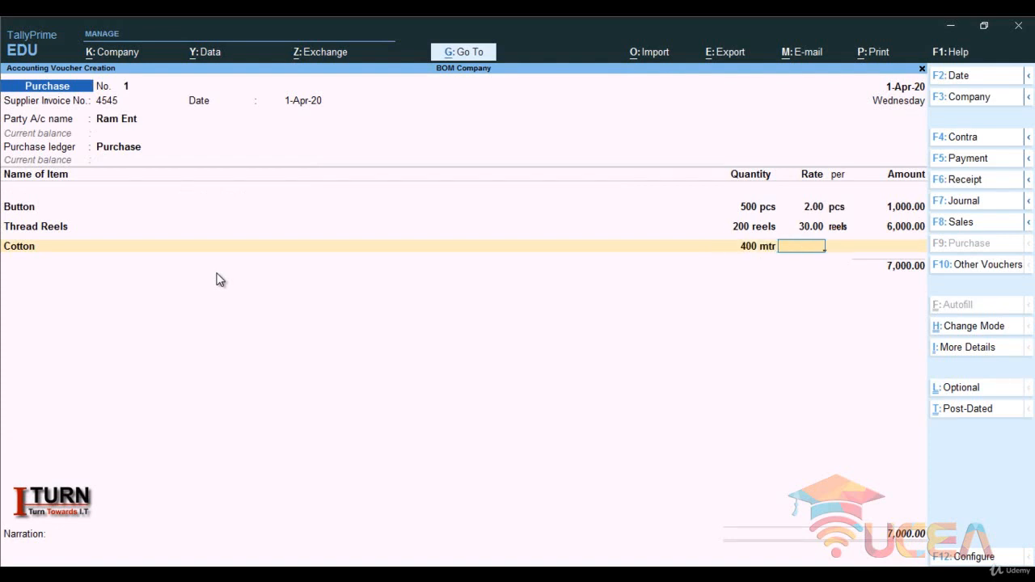
{"action": "type", "text": "70"}
{"action": "key", "text": "Return"}
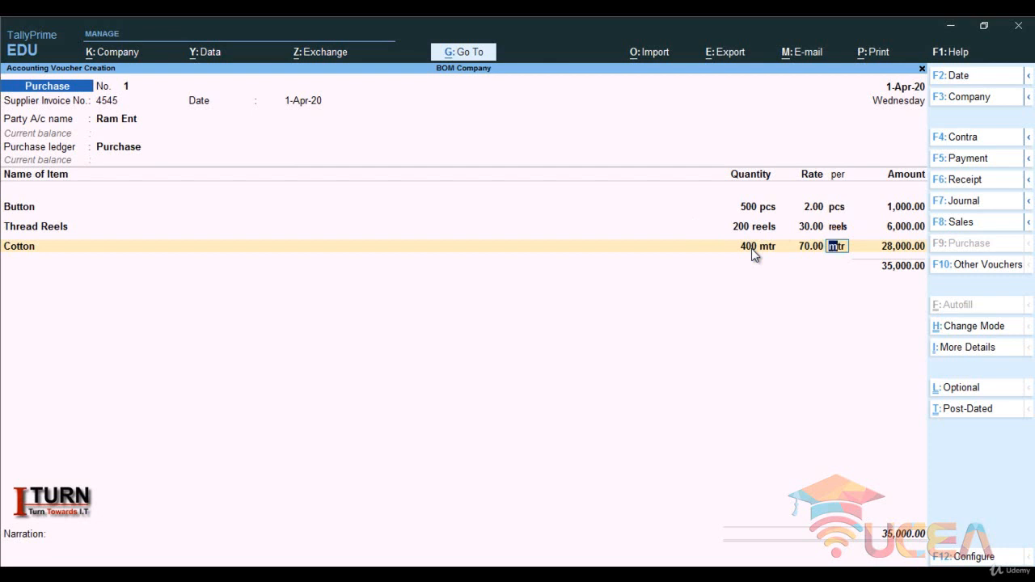
{"action": "key", "text": "Return"}
{"action": "key", "text": "Return"}
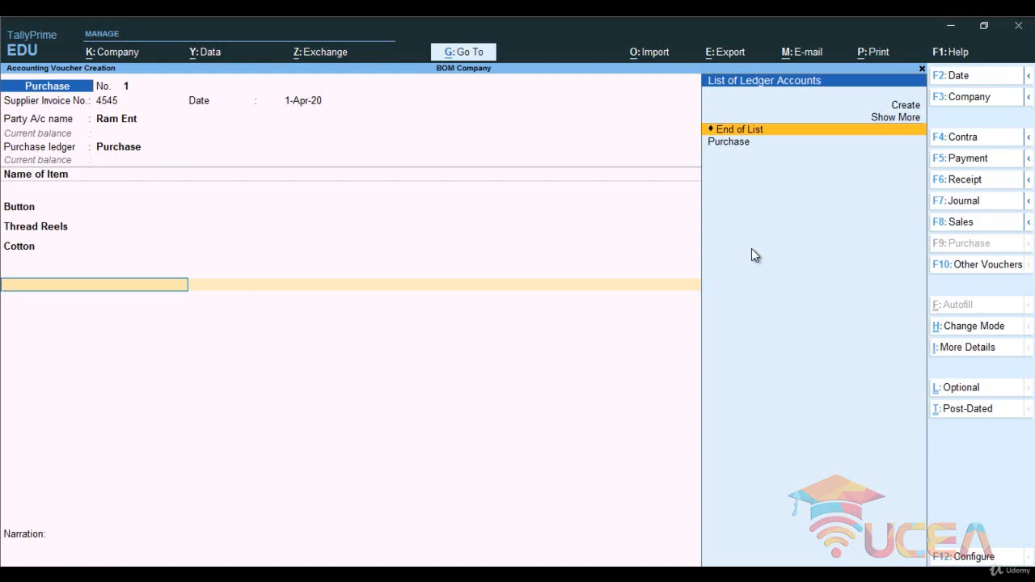
- Start a new ledger named CGST for the voucher, without an alias, under Duties & Taxes with GST as the type of duty/tax
{"action": "key", "text": "alt+c"}
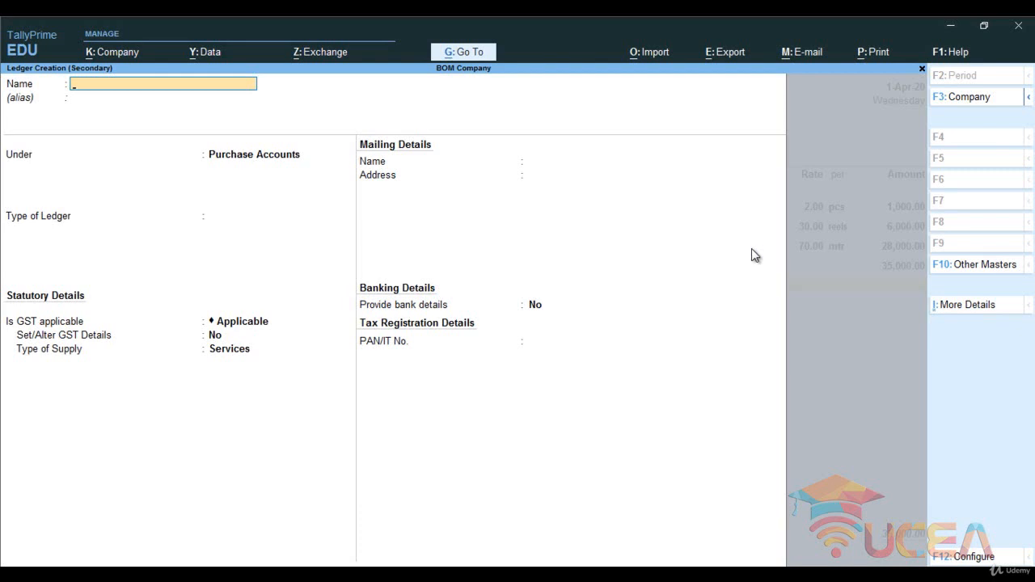
{"action": "type", "text": "CGST"}
{"action": "key", "text": "Return"}
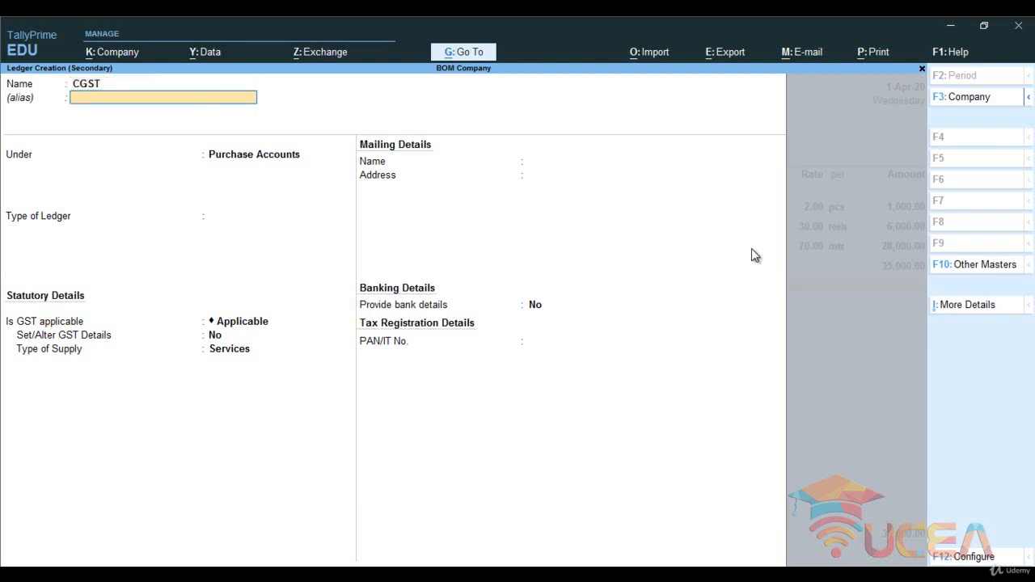
{"action": "key", "text": "Return"}
{"action": "type", "text": "DU"}
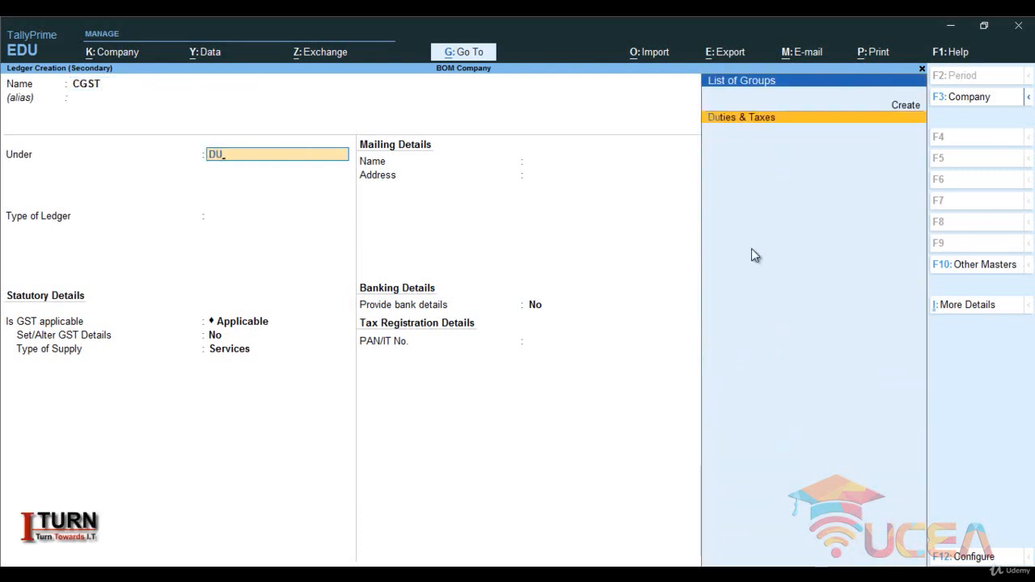
{"action": "key", "text": "Return"}
{"action": "key", "text": "Up"}
{"action": "key", "text": "Return"}
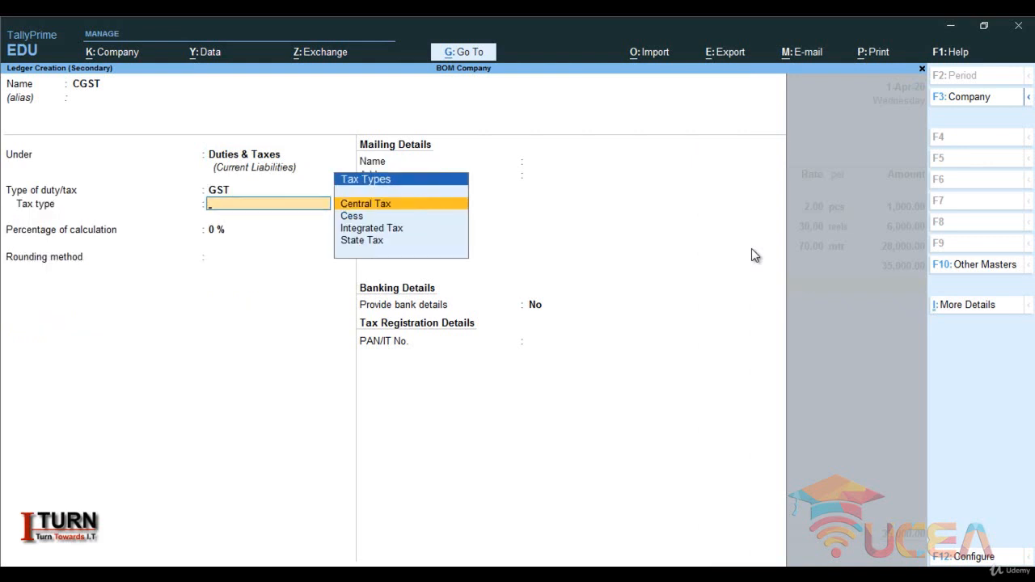
- Set CGST's tax type to Central Tax without rounding or bank details, save the ledger and accept its amount in the voucher
{"action": "key", "text": "Return"}
{"action": "key", "text": "Return"}
{"action": "key", "text": "Return"}
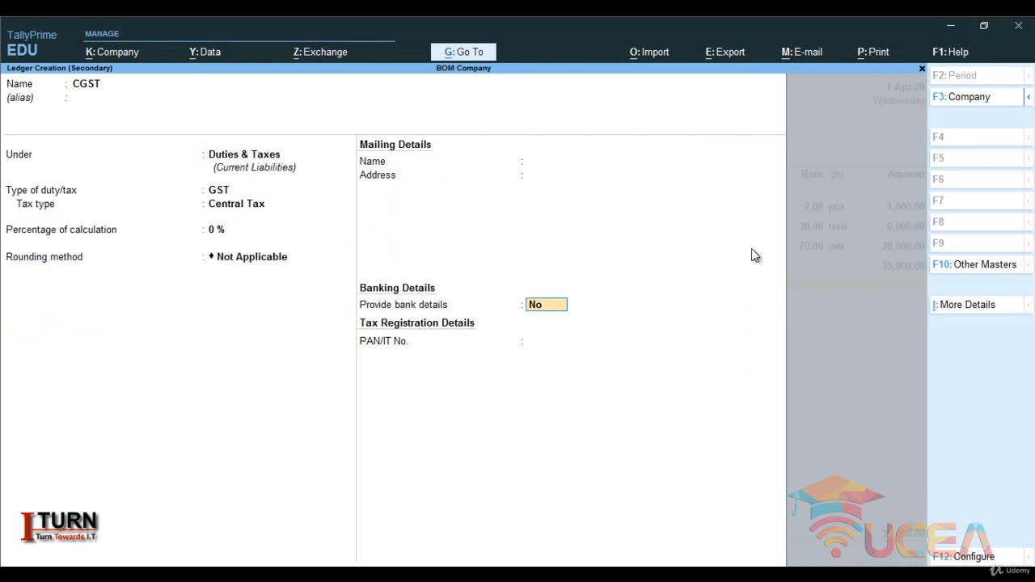
{"action": "key", "text": "Return"}
{"action": "key", "text": "Return"}
{"action": "key", "text": "Return"}
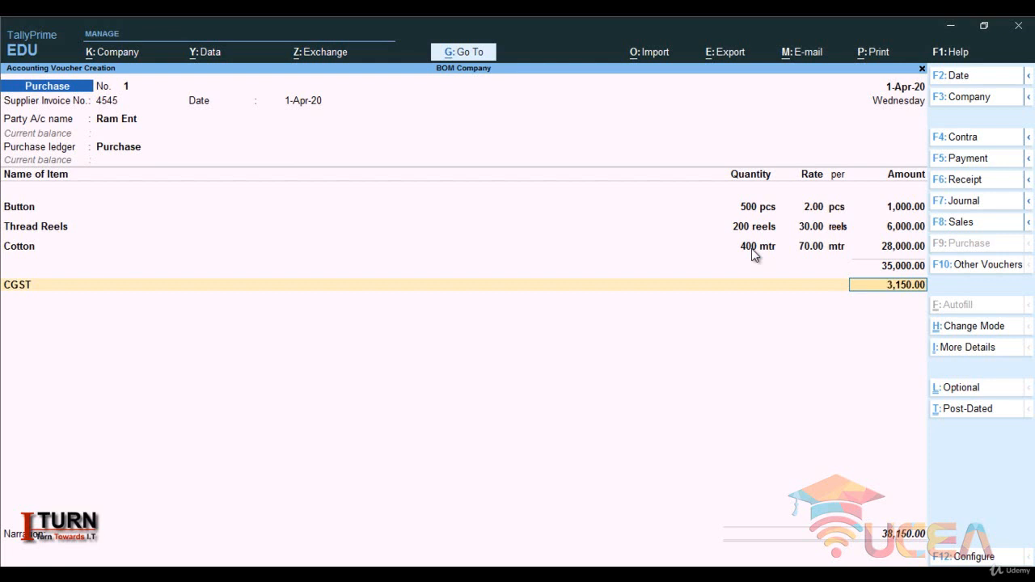
{"action": "key", "text": "Return"}
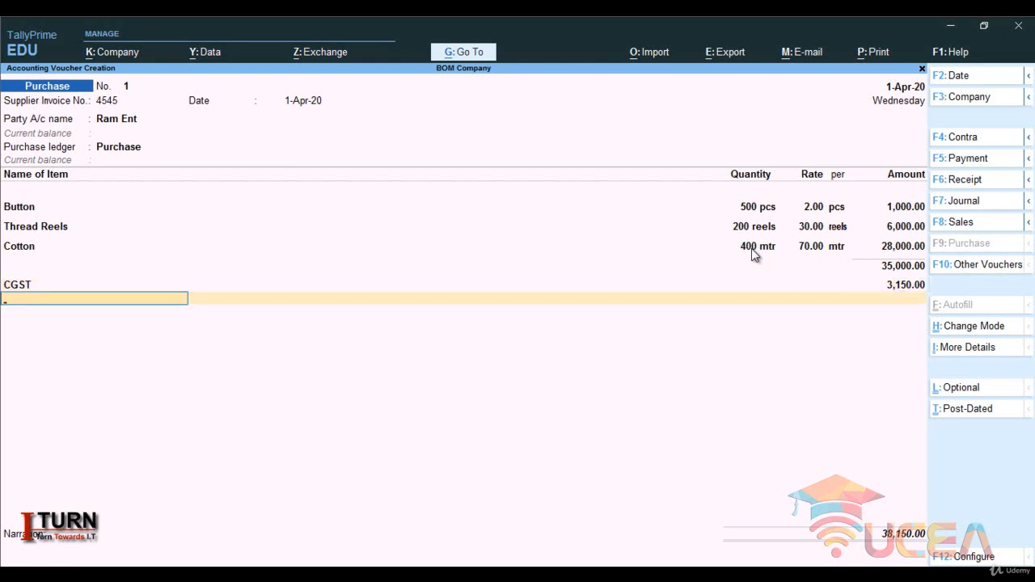
- Start a new ledger named SGST for the voucher, without an alias, under Duties & Taxes with GST as the type of duty/tax
{"action": "key", "text": "alt+c"}
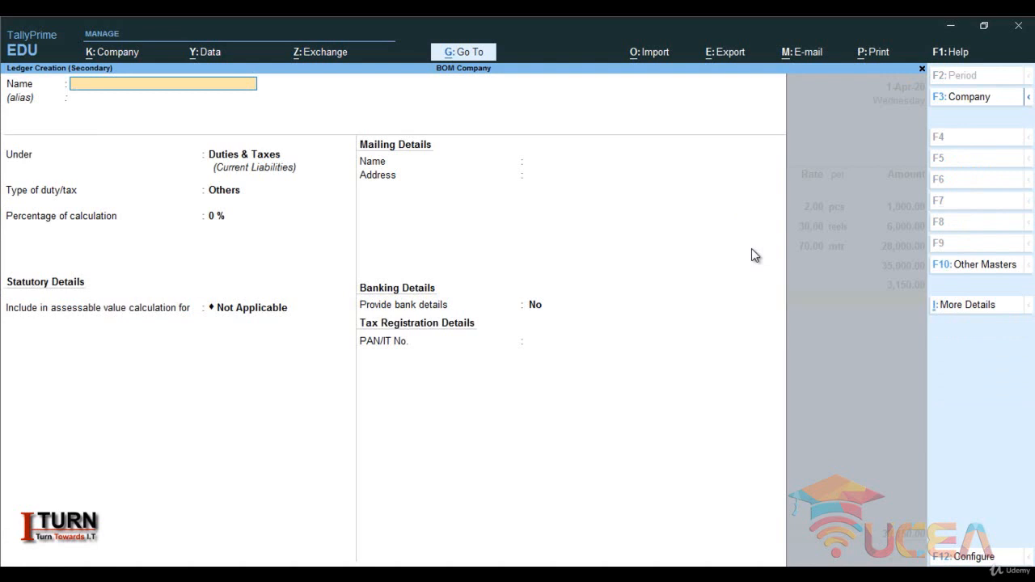
{"action": "type", "text": "SGST"}
{"action": "key", "text": "Return"}
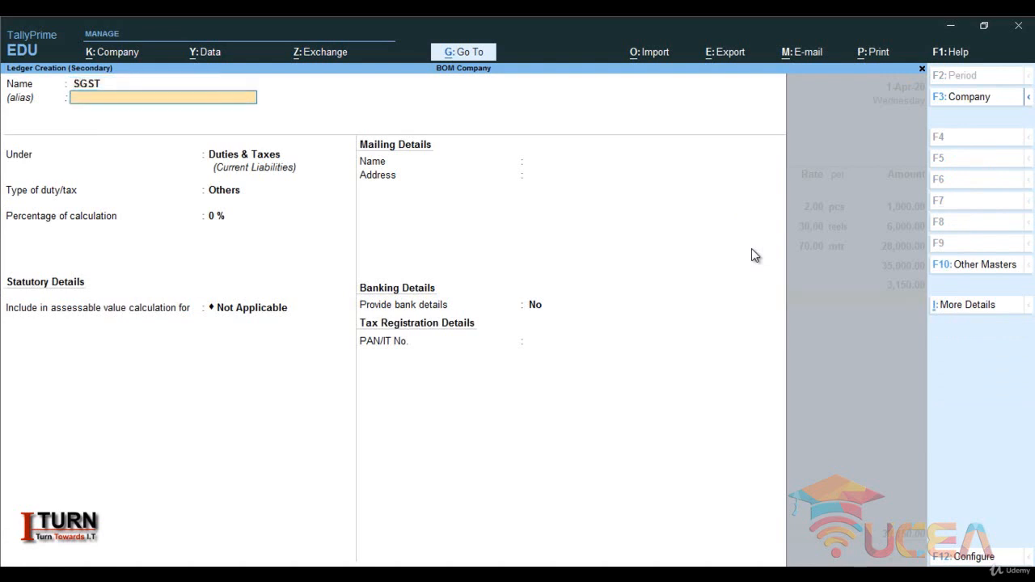
{"action": "key", "text": "Return"}
{"action": "key", "text": "Return"}
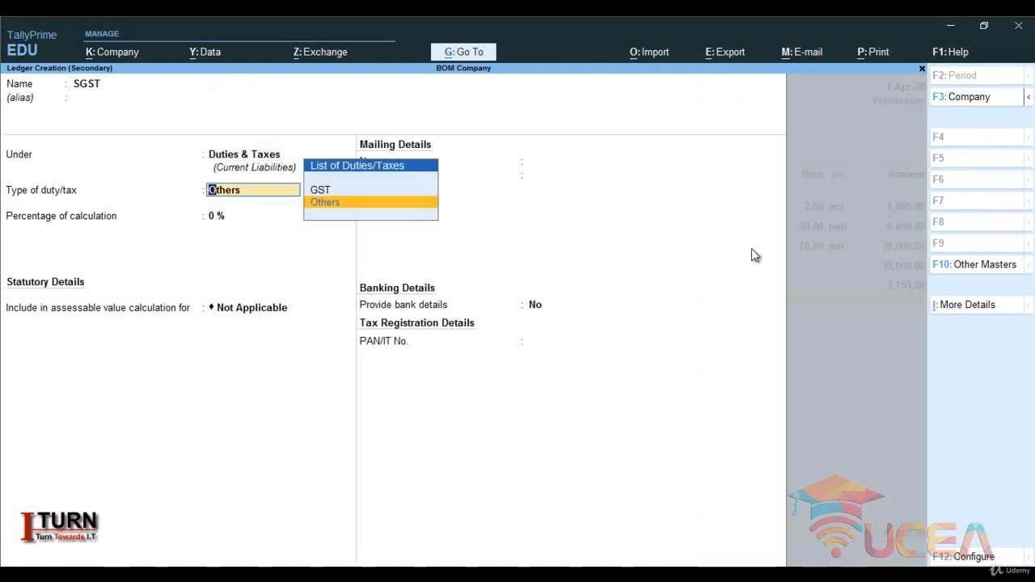
{"action": "key", "text": "Up"}
{"action": "key", "text": "Return"}
- Set SGST's tax type to State Tax, keep 0% calculation, no rounding and no bank details, and save the ledger
{"action": "key", "text": "Down"}
{"action": "key", "text": "Down"}
{"action": "key", "text": "Down"}
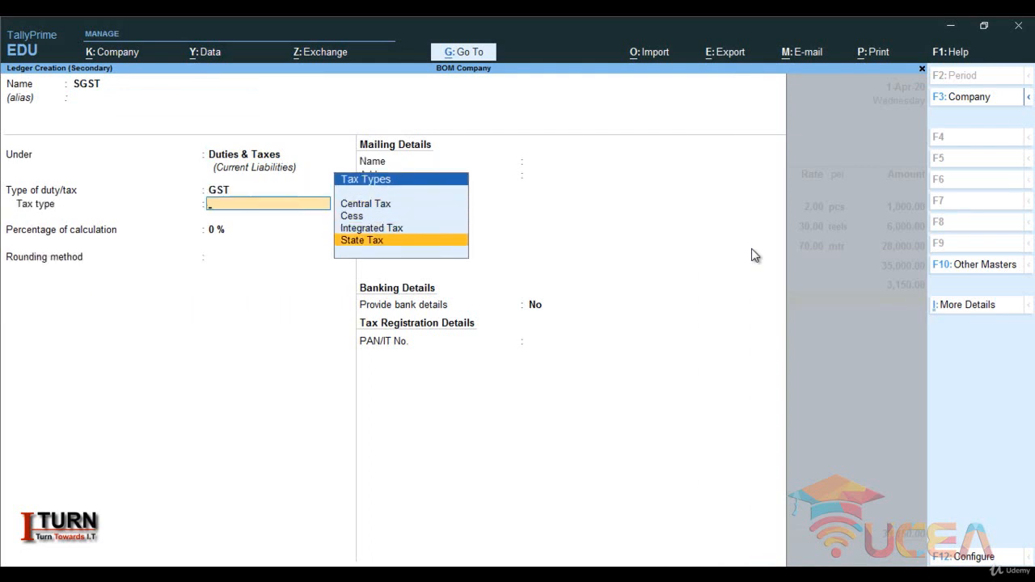
{"action": "key", "text": "Return"}
{"action": "key", "text": "Return"}
{"action": "key", "text": "Return"}
{"action": "key", "text": "Return"}
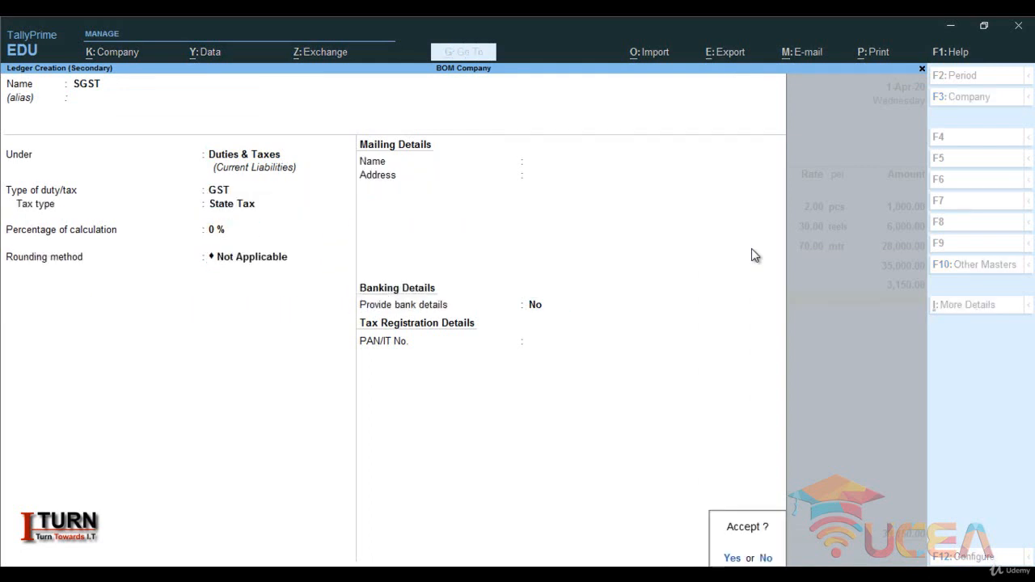
{"action": "key", "text": "Return"}
{"action": "key", "text": "Return"}
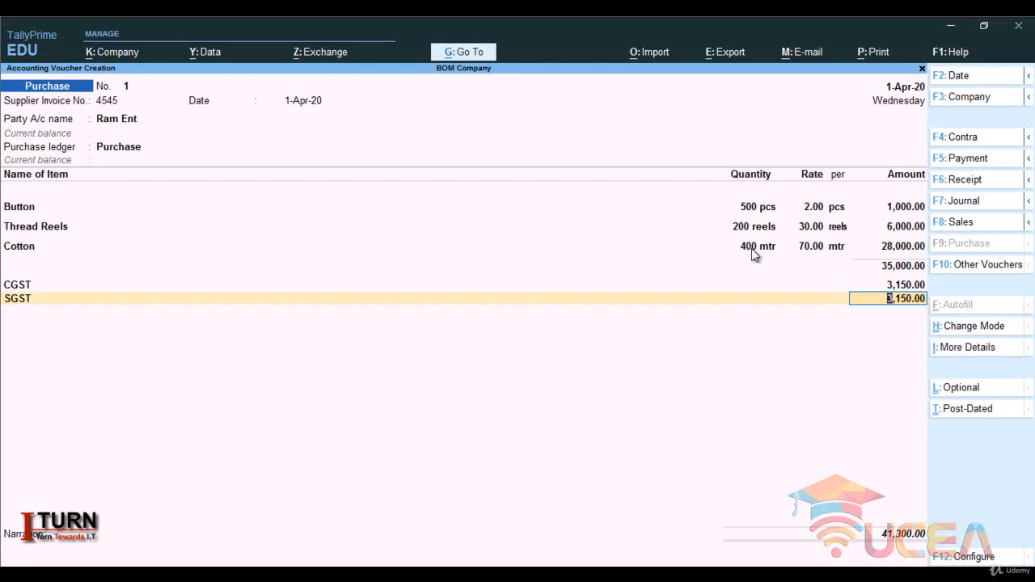
- Accept the SGST amount, leave the narration blank, save the purchase voucher and leave voucher entry
{"action": "key", "text": "Return"}
{"action": "key", "text": "Return"}
{"action": "key", "text": "Return"}
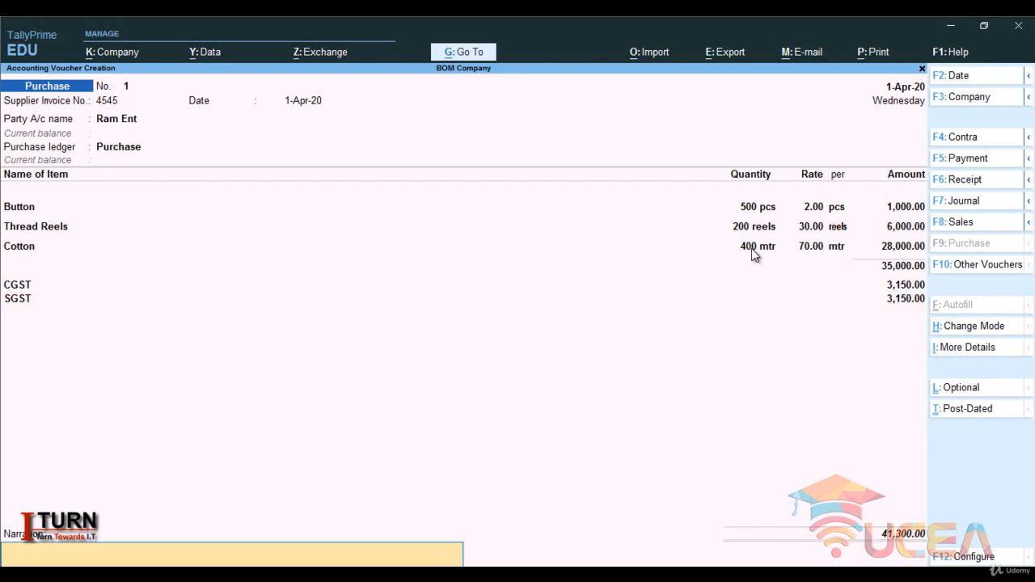
{"action": "key", "text": "Return"}
{"action": "key", "text": "Return"}
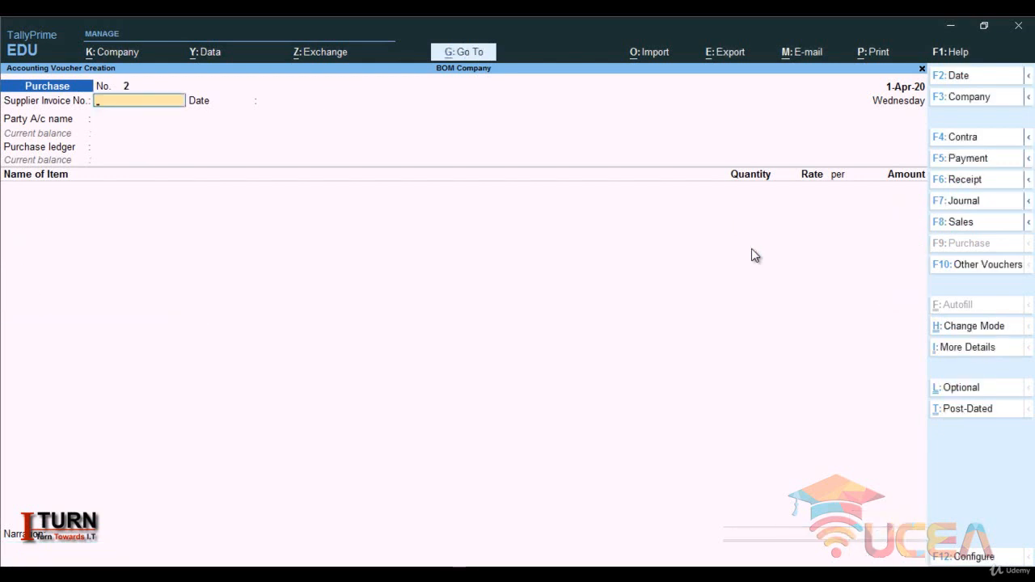
{"action": "key", "text": "Escape"}
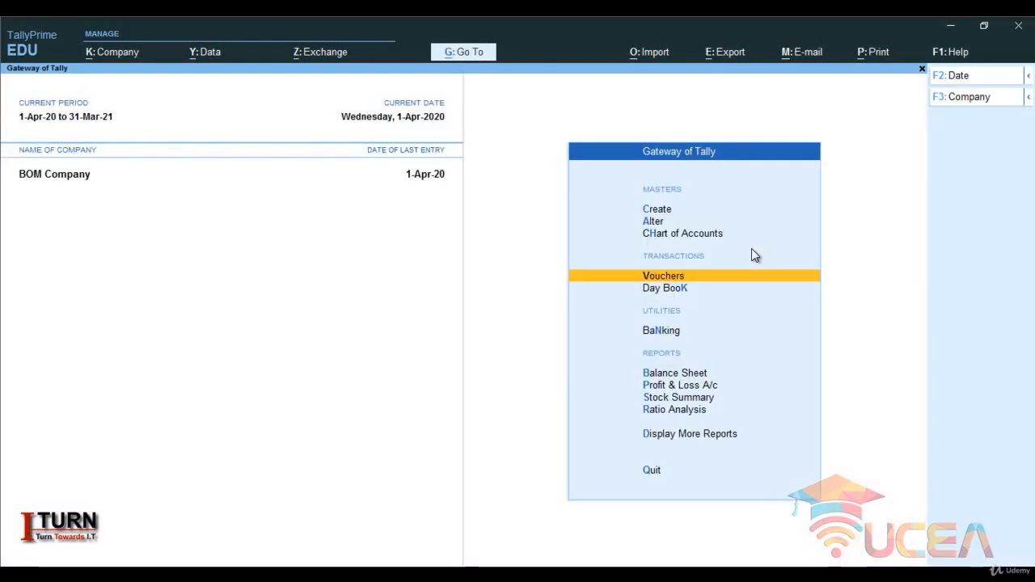
- Check the closing quantities, rates and values of the Raw Material group's items in the Stock Summary report
{"action": "key", "text": "Down"}
{"action": "key", "text": "Down"}
{"action": "key", "text": "Down"}
{"action": "key", "text": "Down"}
{"action": "key", "text": "Down"}
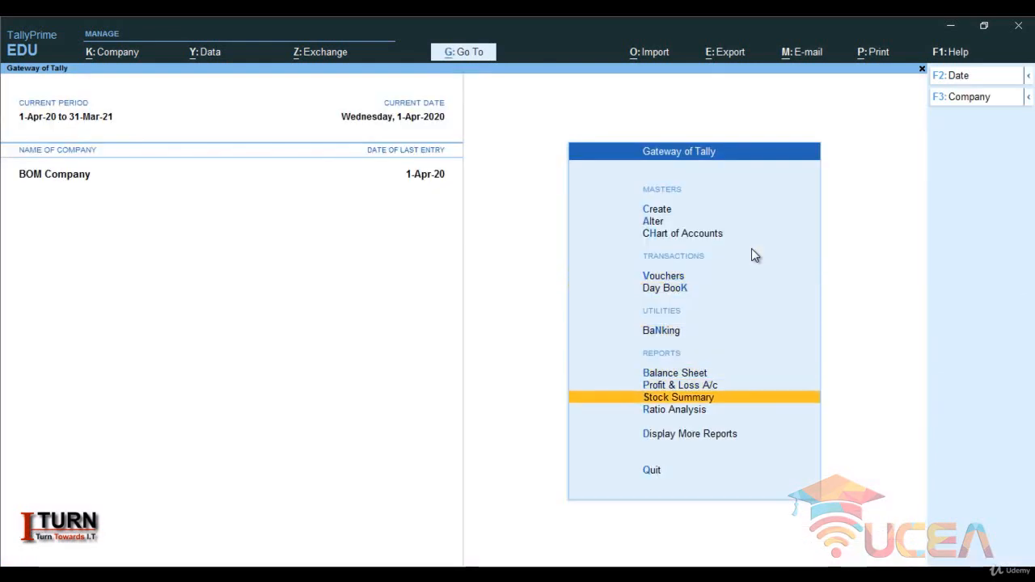
{"action": "key", "text": "Return"}
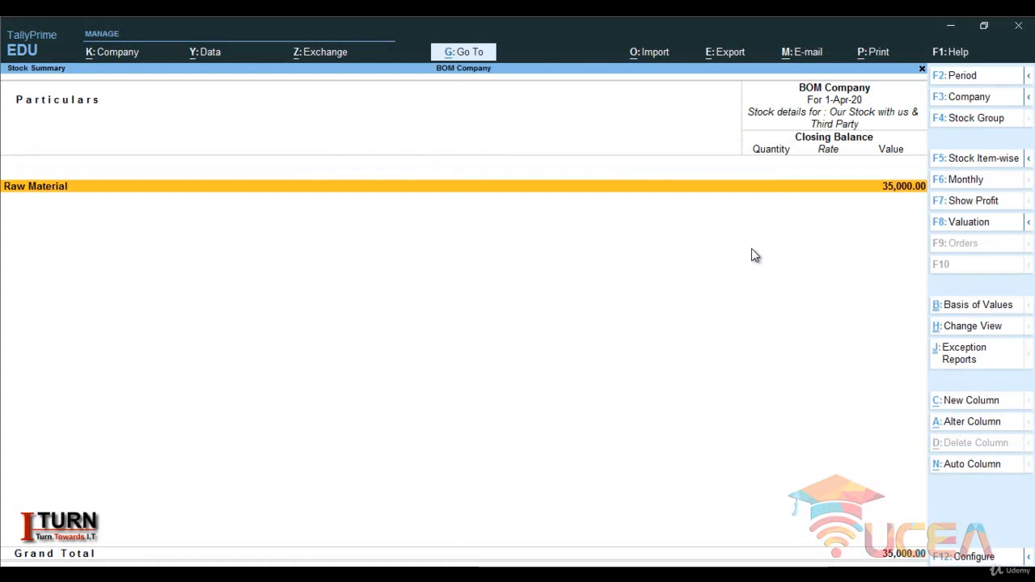
{"action": "key", "text": "Return"}
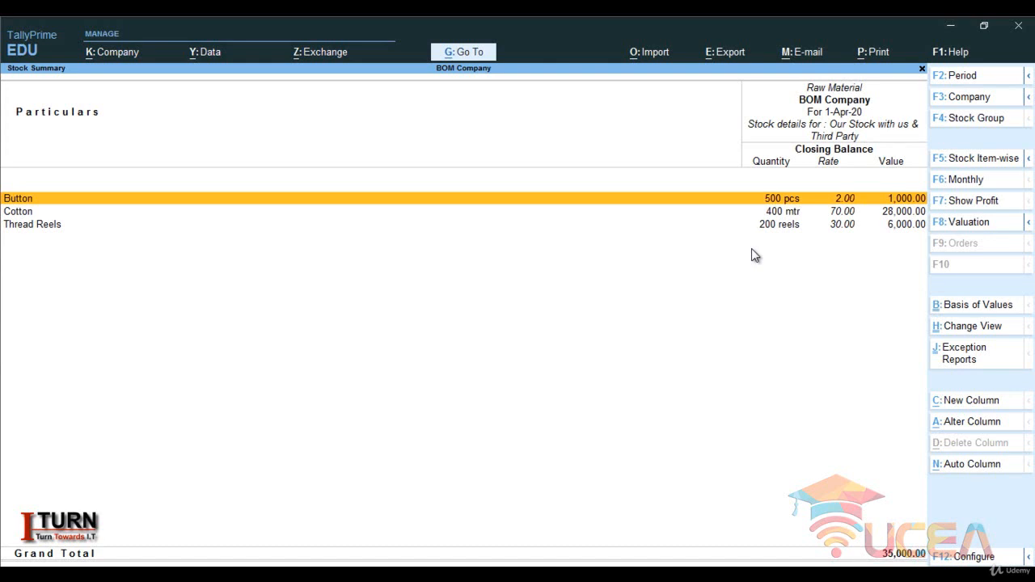
{"action": "key", "text": "Escape"}
{"action": "key", "text": "Escape"}
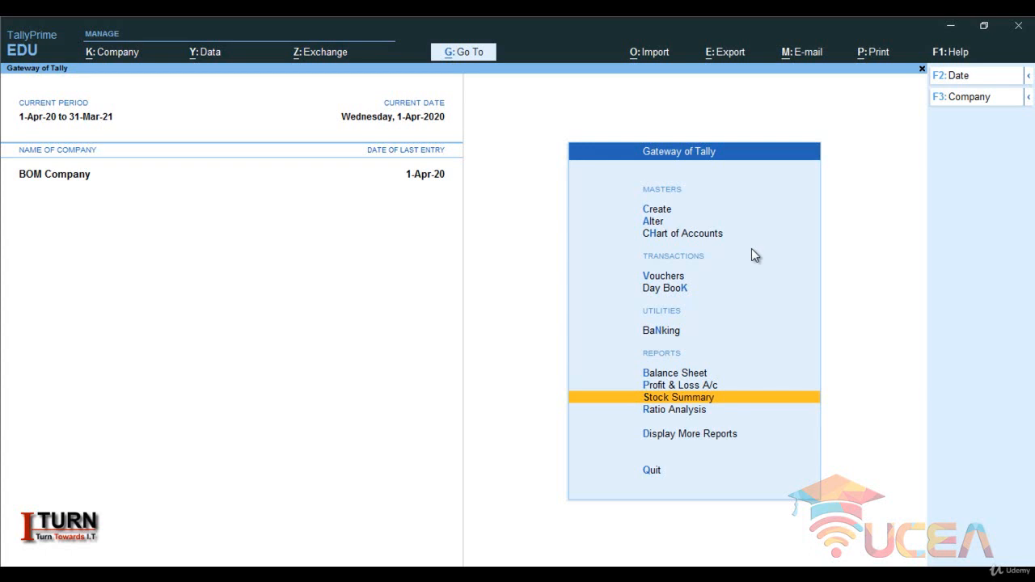
- Open a blank creation form for a new stock item from the inventory masters
{"action": "key", "text": "Up"}
{"action": "key", "text": "Up"}
{"action": "key", "text": "Up"}
{"action": "key", "text": "Up"}
{"action": "key", "text": "Up"}
{"action": "key", "text": "Up"}
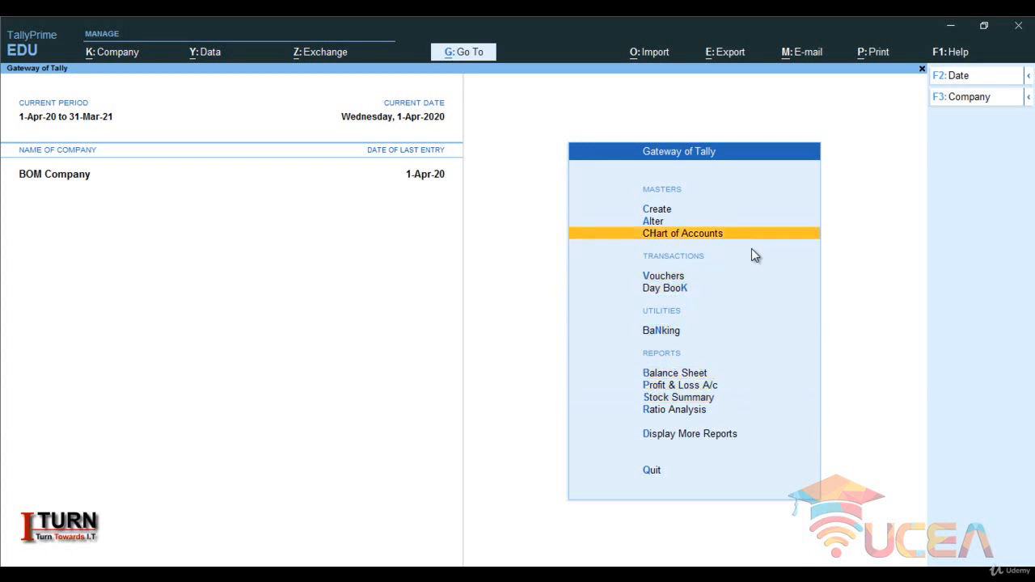
{"action": "key", "text": "Up"}
{"action": "key", "text": "Up"}
{"action": "key", "text": "Return"}
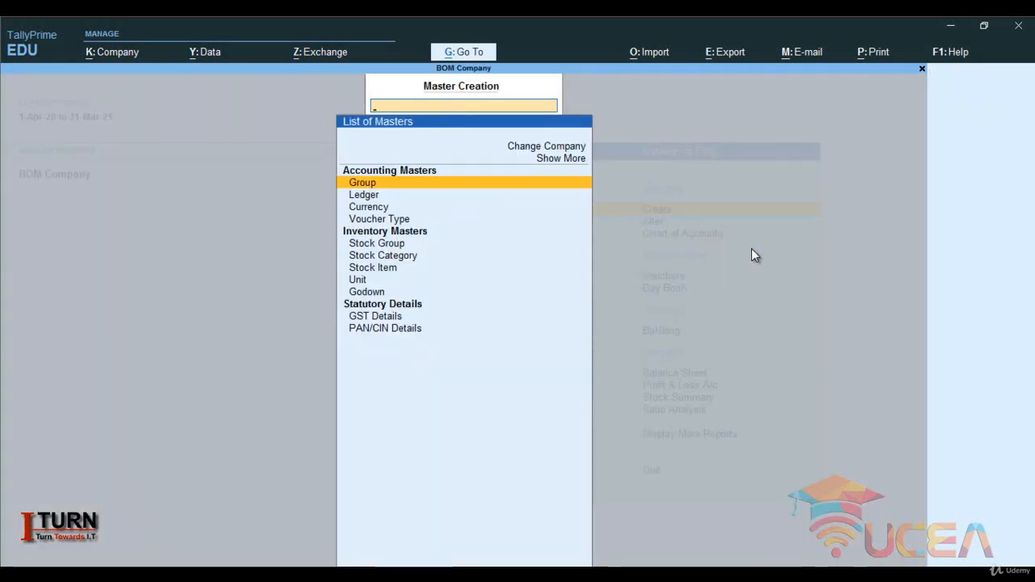
{"action": "key", "text": "Down"}
{"action": "key", "text": "Down"}
{"action": "key", "text": "Down"}
{"action": "key", "text": "Down"}
{"action": "key", "text": "Down"}
{"action": "key", "text": "Down"}
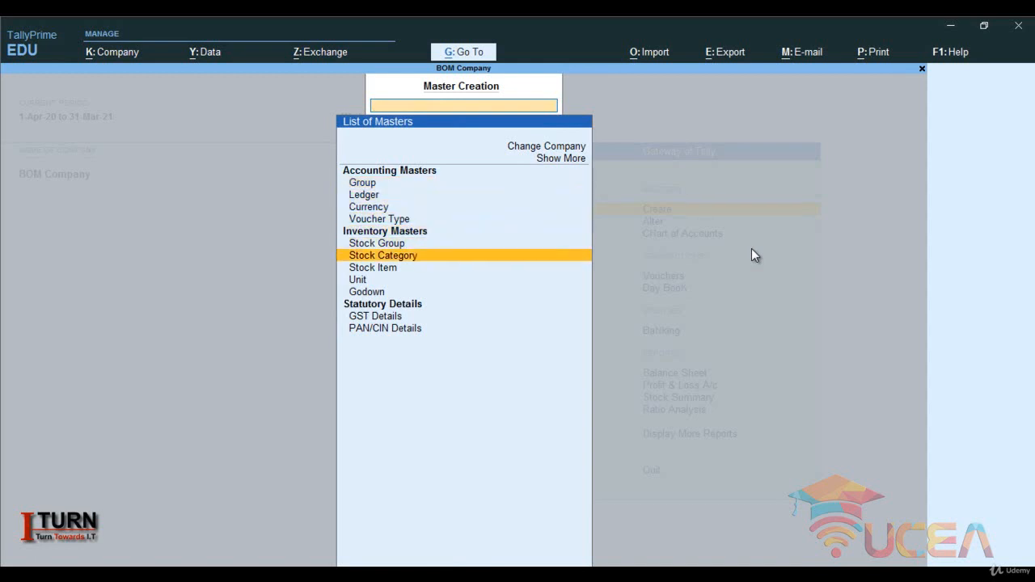
{"action": "key", "text": "Down"}
{"action": "key", "text": "Return"}
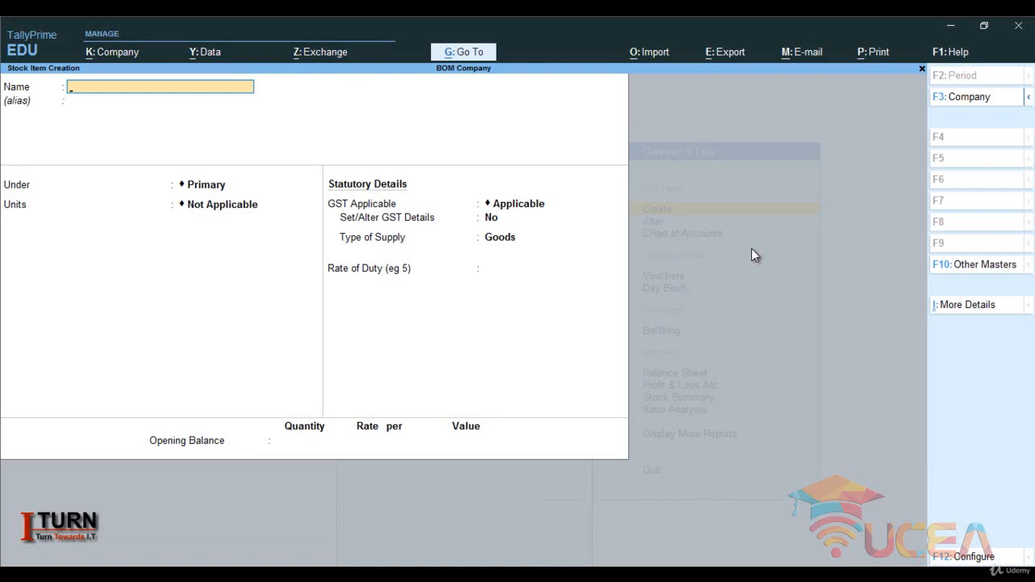
- Name the new stock item Shirt and leave its alias blank
{"action": "type", "text": "S"}
{"action": "key", "text": "Caps_Lock"}
{"action": "type", "text": "hirt"}
{"action": "key", "text": "Return"}
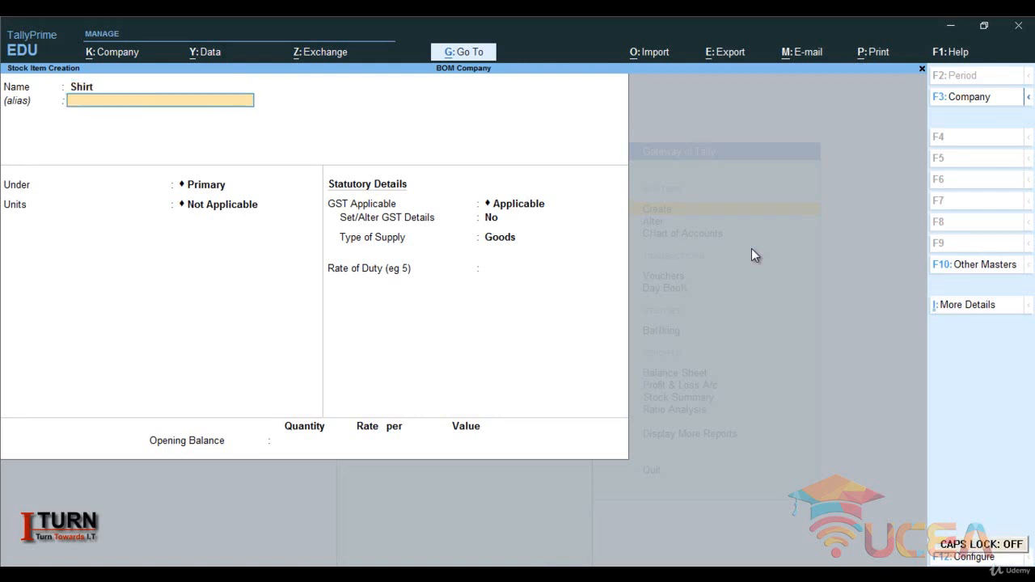
{"action": "key", "text": "Return"}
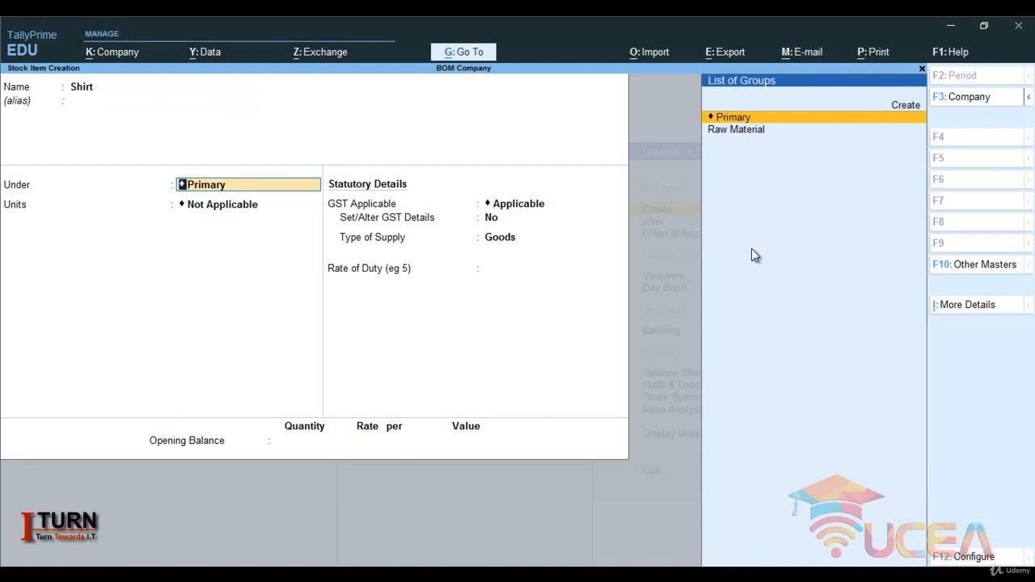
- Create the stock group Finished Goods under Primary, without adding quantities or GST details, and place Shirt under it
{"action": "key", "text": "alt+c"}
{"action": "type", "text": "F"}
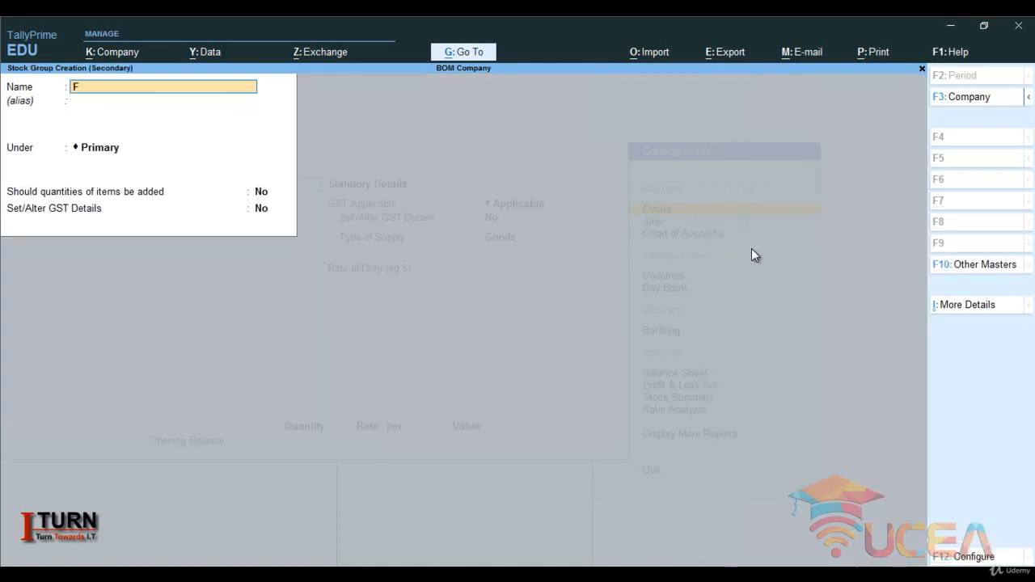
{"action": "type", "text": "inished"}
{"action": "type", "text": " f"}
{"action": "type", "text": "Goods"}
{"action": "key", "text": "Return"}
{"action": "key", "text": "Return"}
{"action": "key", "text": "Return"}
{"action": "key", "text": "Return"}
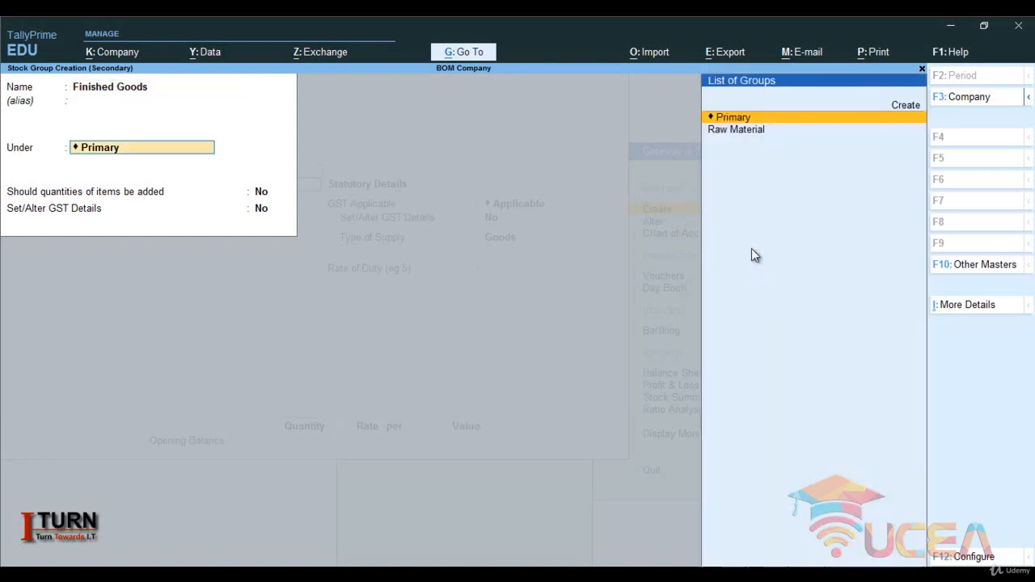
{"action": "key", "text": "Return"}
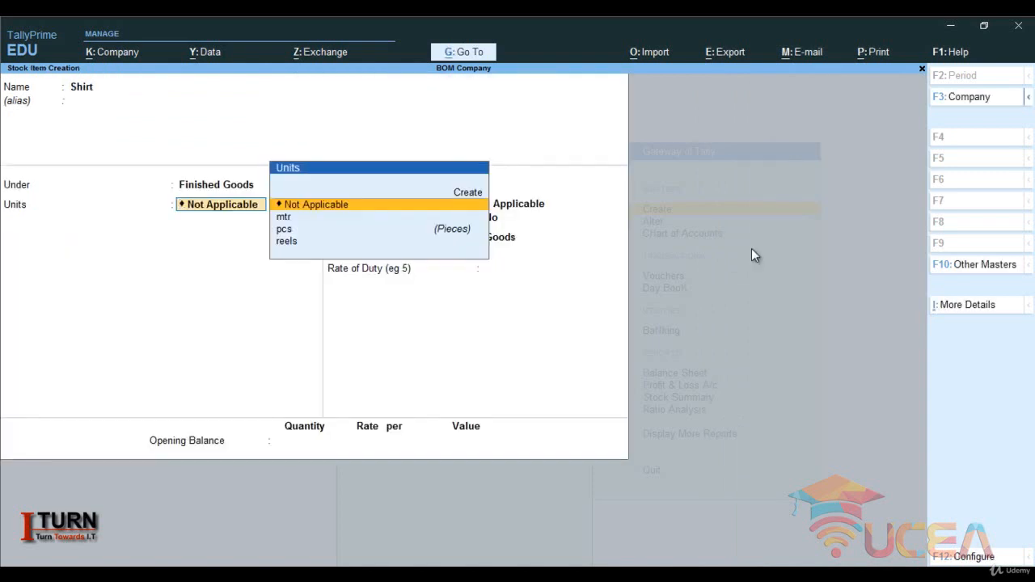
- Set Shirt's unit to pcs and turn on its BOM components
{"action": "key", "text": "Down"}
{"action": "key", "text": "Down"}
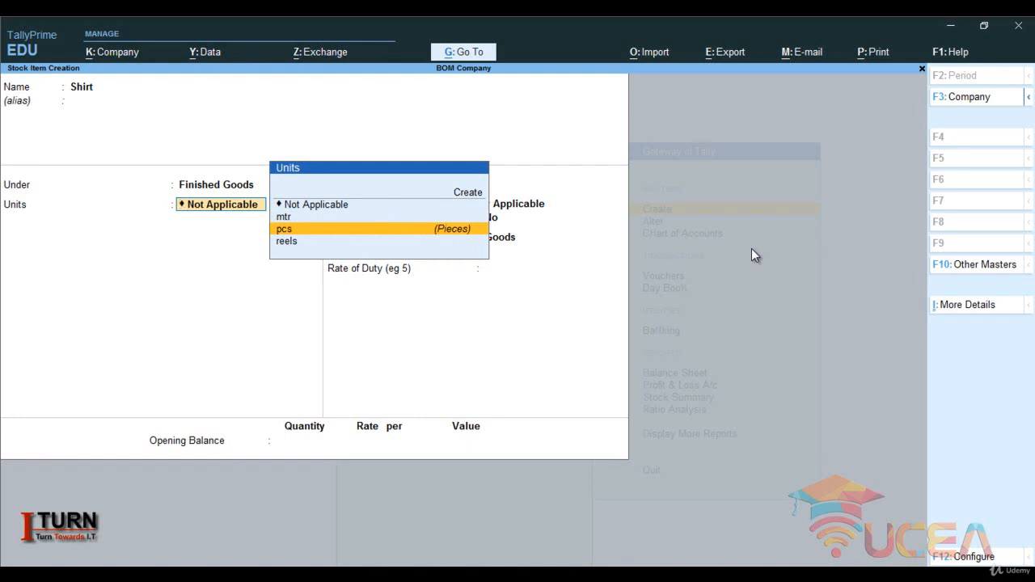
{"action": "key", "text": "Return"}
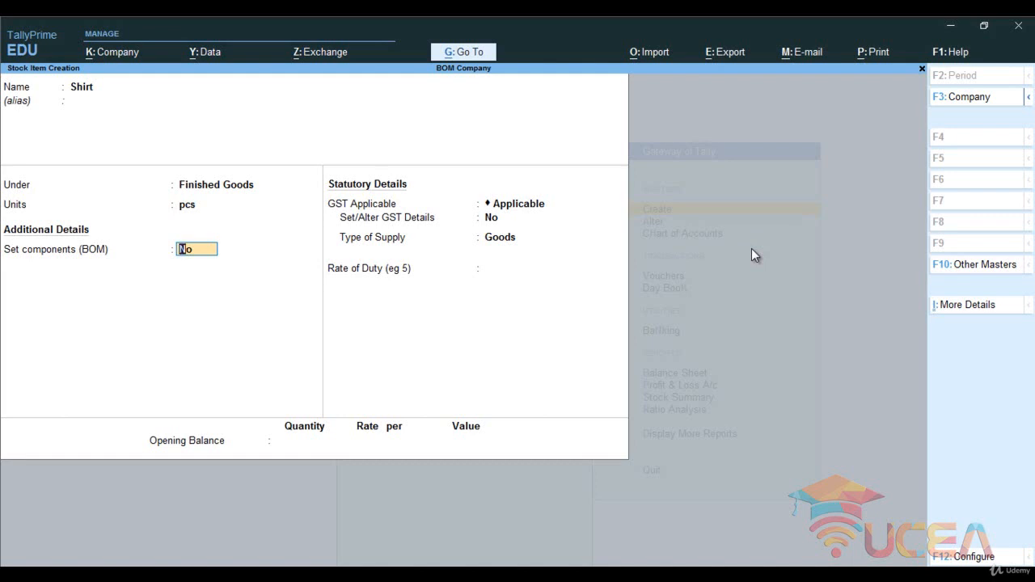
{"action": "type", "text": "y"}
{"action": "key", "text": "Return"}
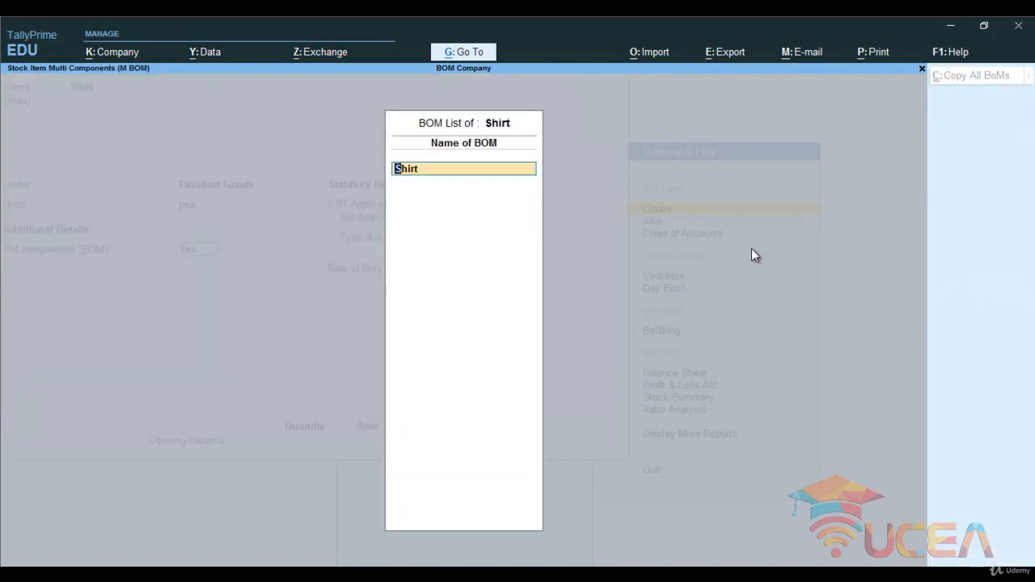
- Name the bill of materials Shirt and set its unit of manufacture to 1 pcs
{"action": "type", "text": "Shirt"}
{"action": "key", "text": "Return"}
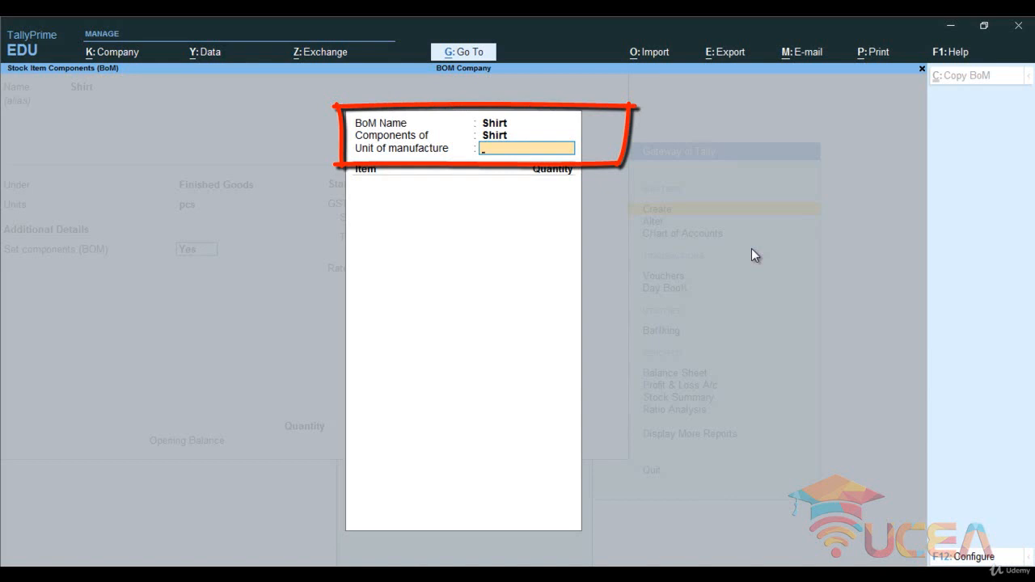
{"action": "type", "text": "1"}
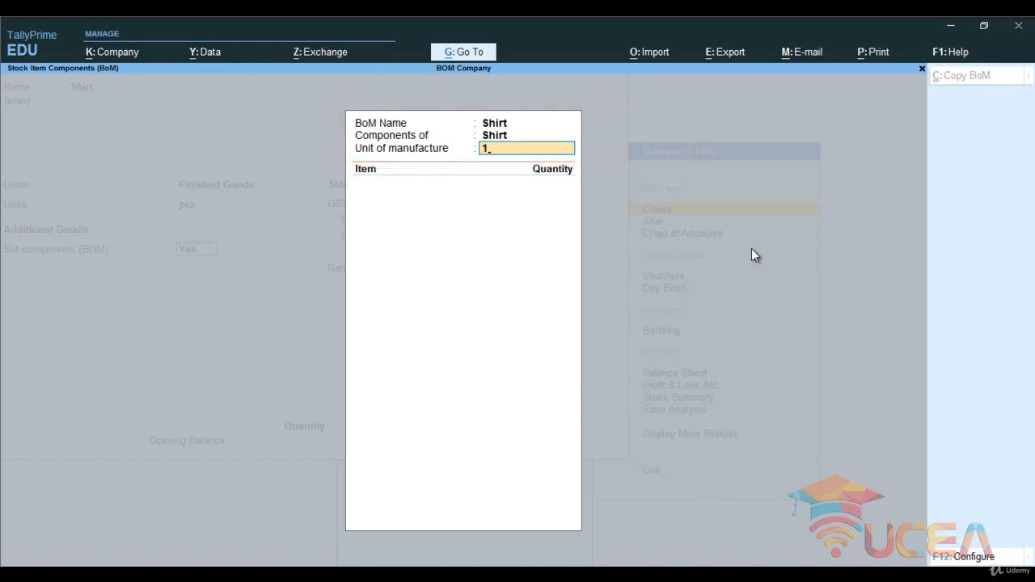
{"action": "key", "text": "Return"}
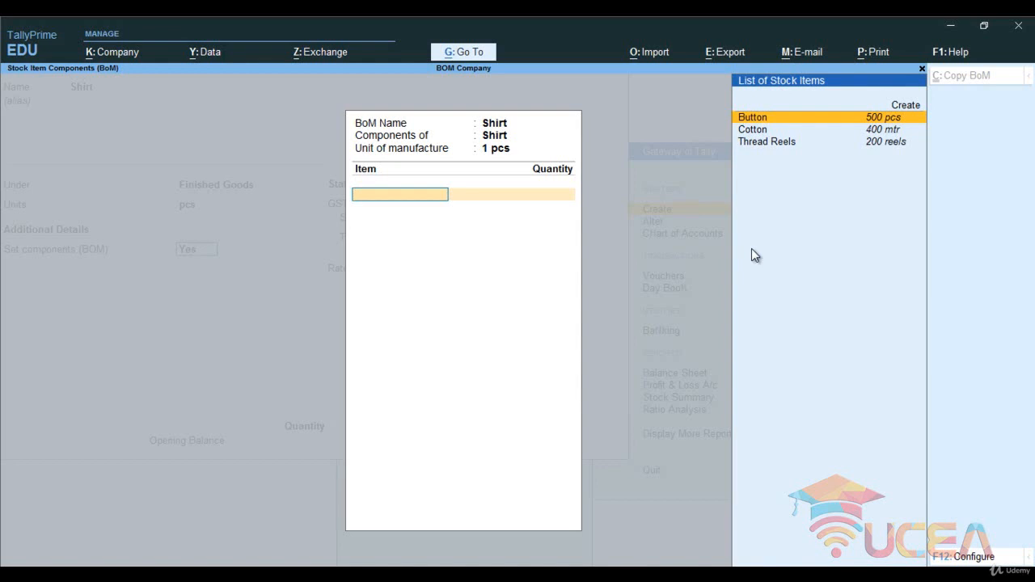
- Add Button with 5 pcs and Cotton with 4 mtr as components of the Shirt BOM
{"action": "key", "text": "Return"}
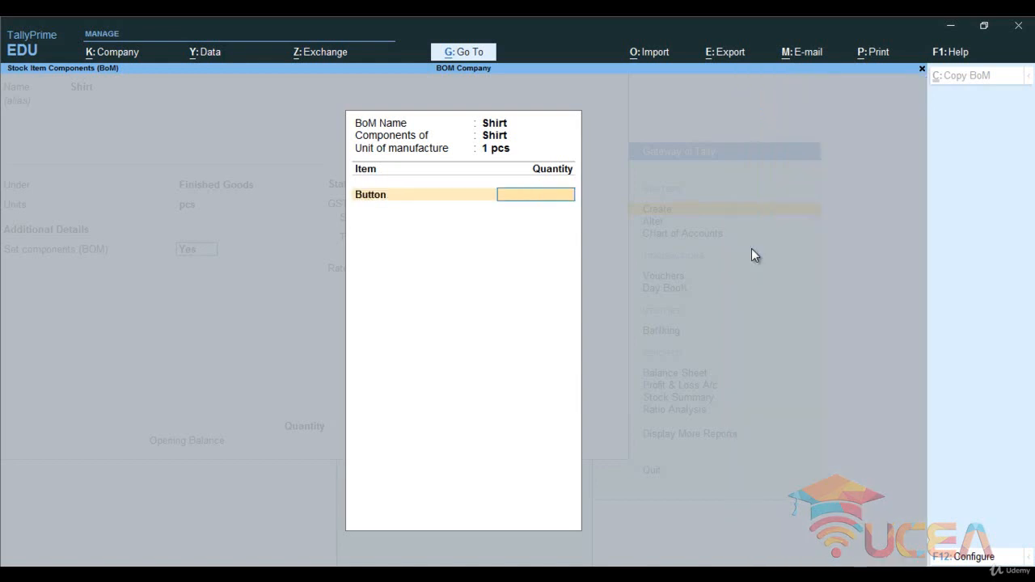
{"action": "type", "text": "5"}
{"action": "key", "text": "Return"}
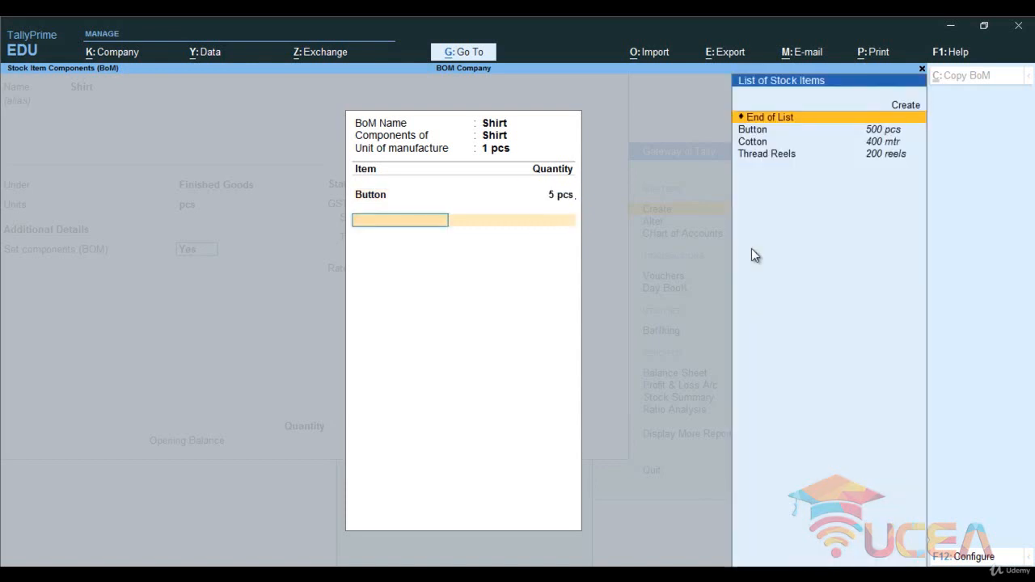
{"action": "key", "text": "Down"}
{"action": "key", "text": "Down"}
{"action": "key", "text": "Return"}
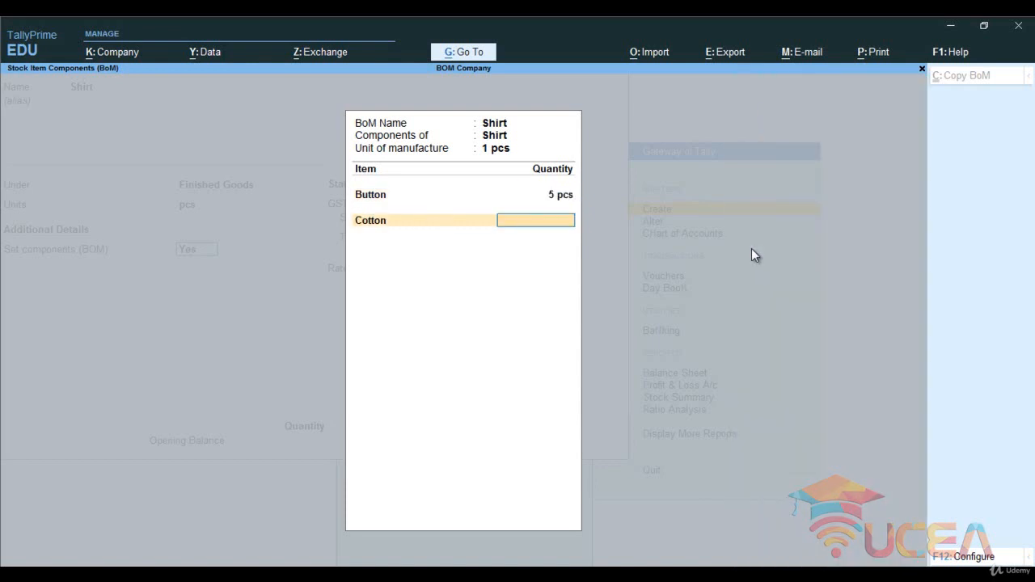
{"action": "type", "text": "4"}
{"action": "key", "text": "Return"}
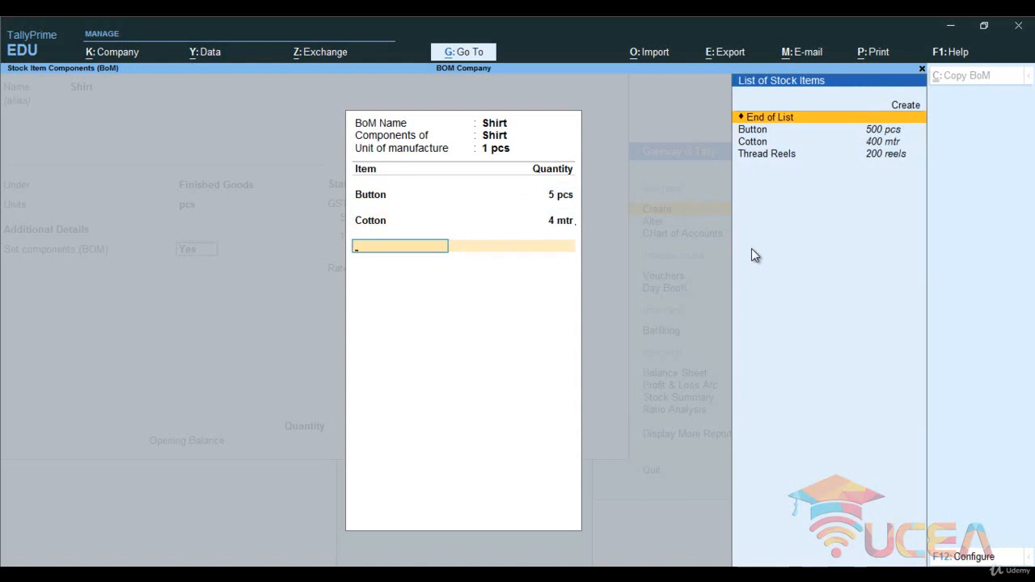
- Add Thread Reels with 2 reels as the last component of the Shirt BOM and finish the component list
{"action": "key", "text": "Down"}
{"action": "key", "text": "Down"}
{"action": "key", "text": "Down"}
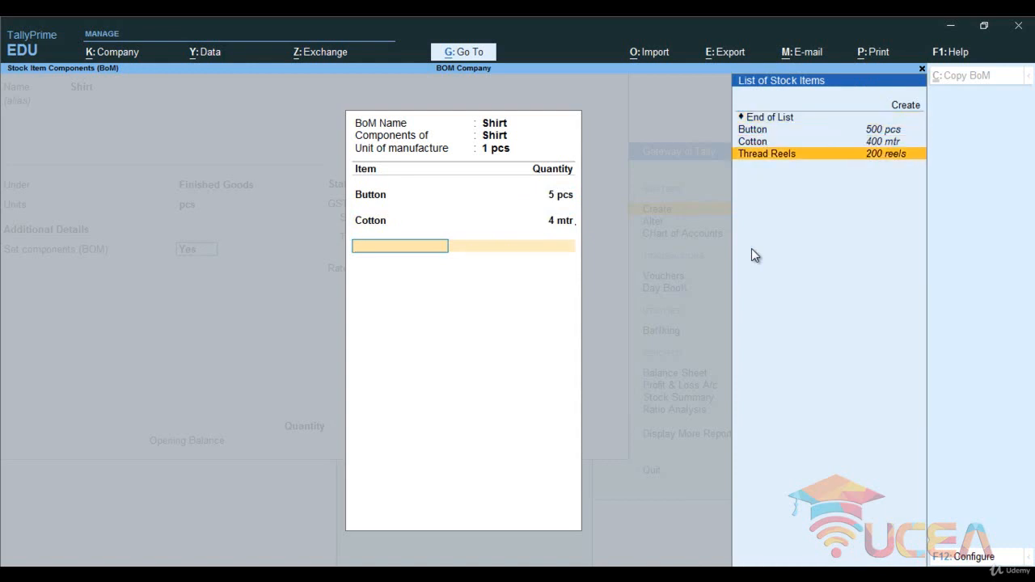
{"action": "key", "text": "Return"}
{"action": "type", "text": "2"}
{"action": "key", "text": "Return"}
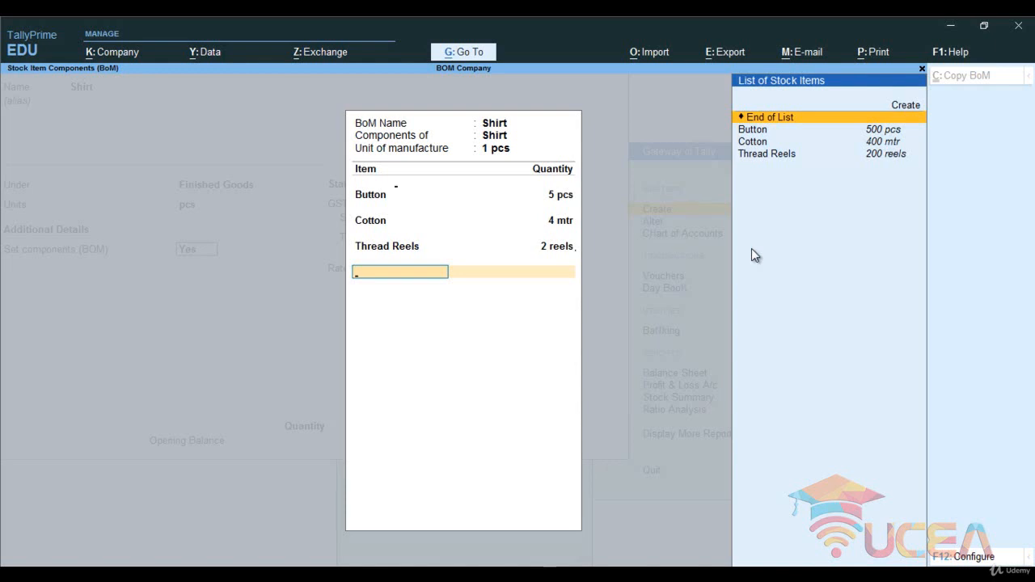
{"action": "key", "text": "Return"}
{"action": "key", "text": "Return"}
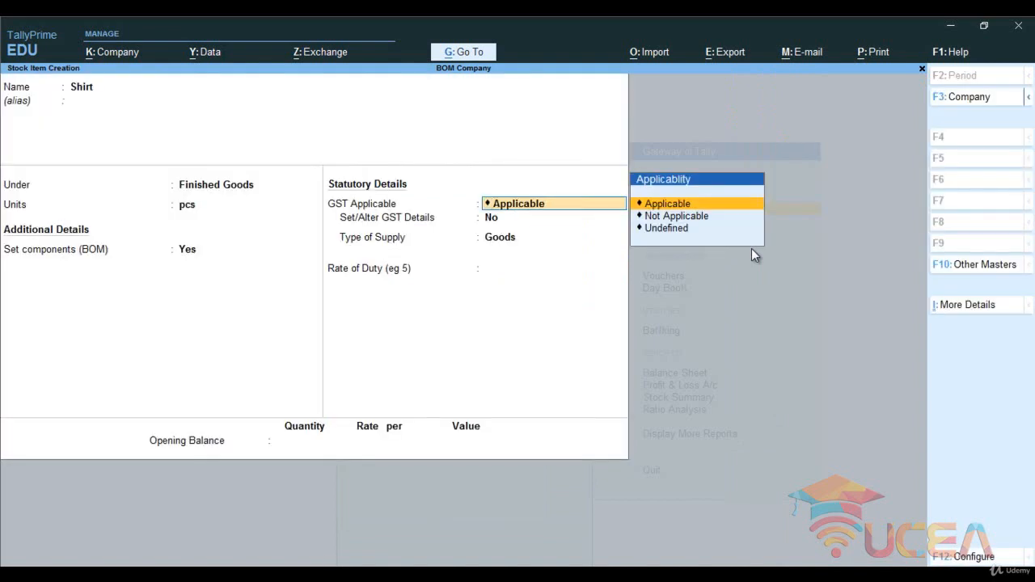
- Make GST applicable to Shirt and set its GST details to On Value, Taxable, with 18% integrated tax
{"action": "key", "text": "Return"}
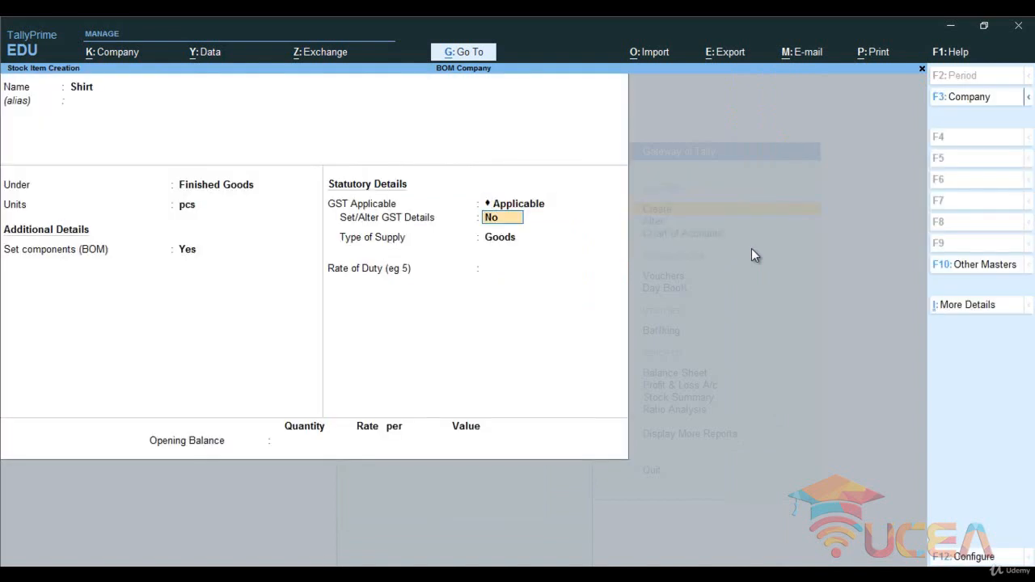
{"action": "type", "text": "y"}
{"action": "key", "text": "Return"}
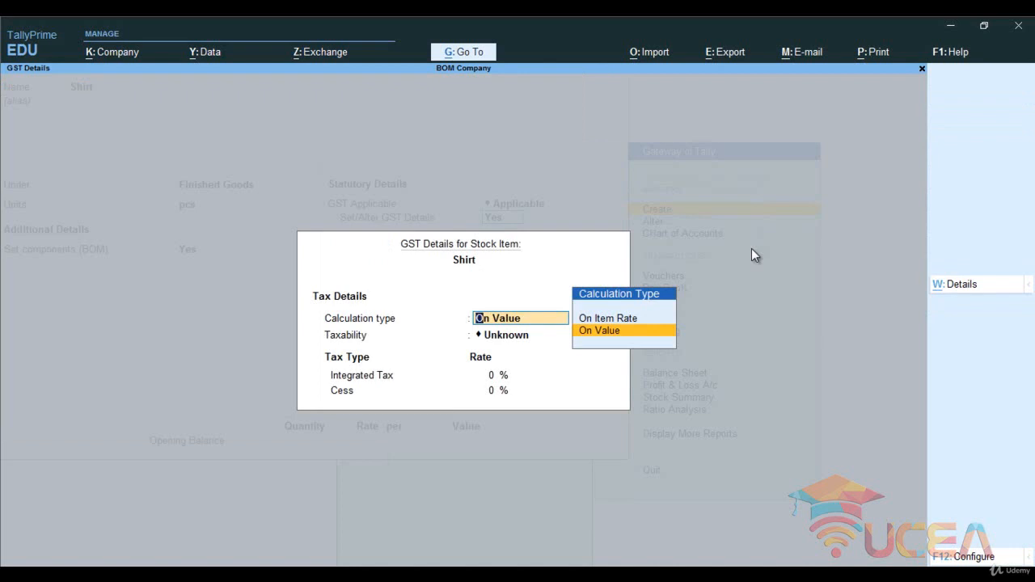
{"action": "key", "text": "Return"}
{"action": "key", "text": "Down"}
{"action": "key", "text": "Down"}
{"action": "key", "text": "Down"}
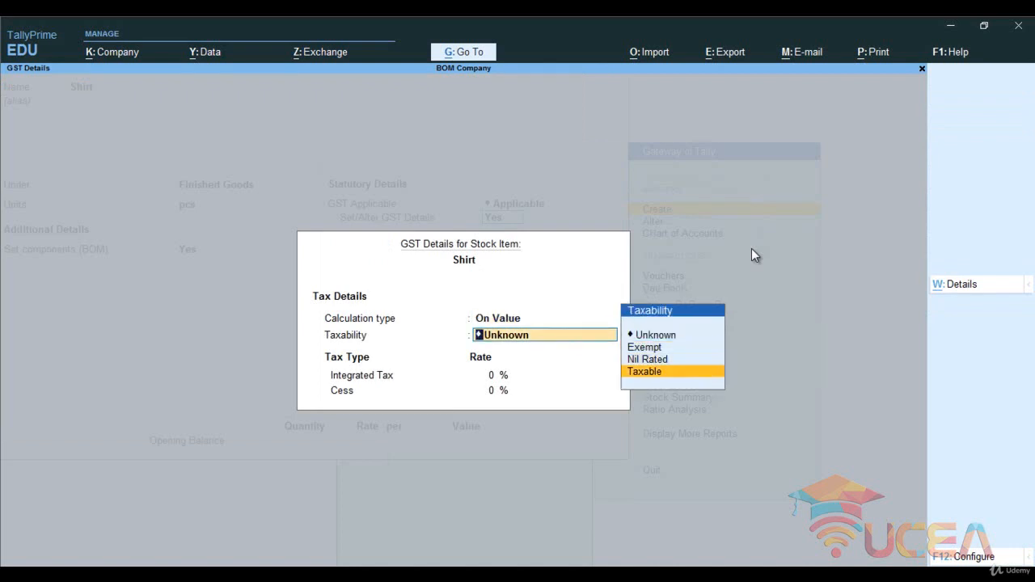
{"action": "key", "text": "Return"}
{"action": "type", "text": "18"}
{"action": "key", "text": "Return"}
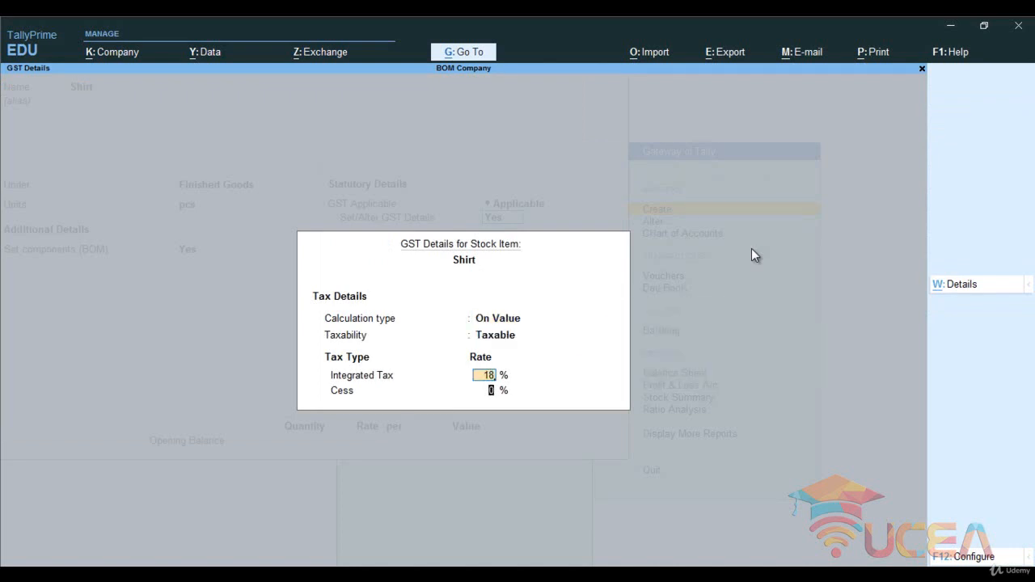
{"action": "key", "text": "Return"}
{"action": "key", "text": "Return"}
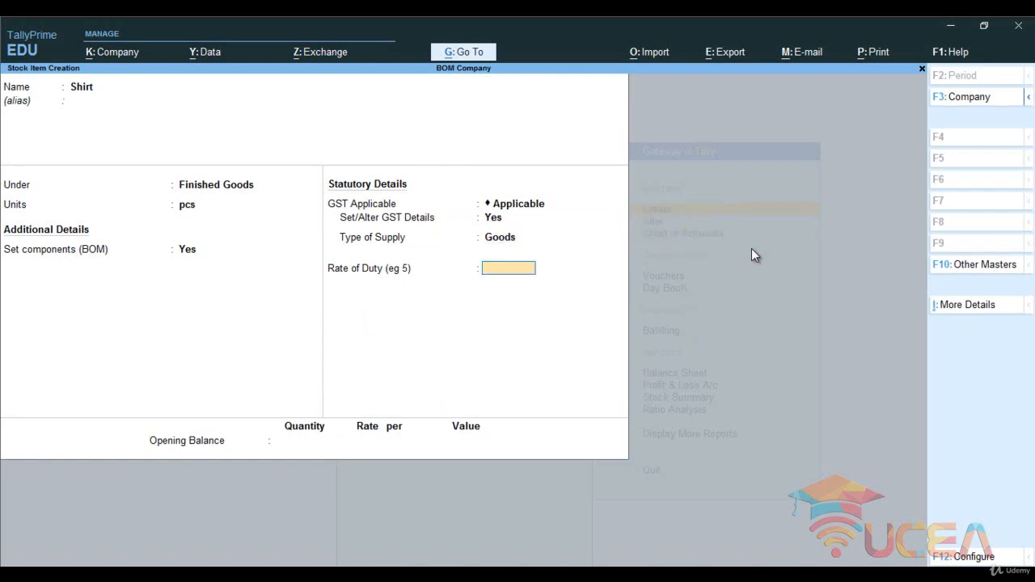
- Save the Shirt stock item without entering a duty rate or opening balance, and return to the Gateway of Tally
{"action": "key", "text": "Return"}
{"action": "key", "text": "Return"}
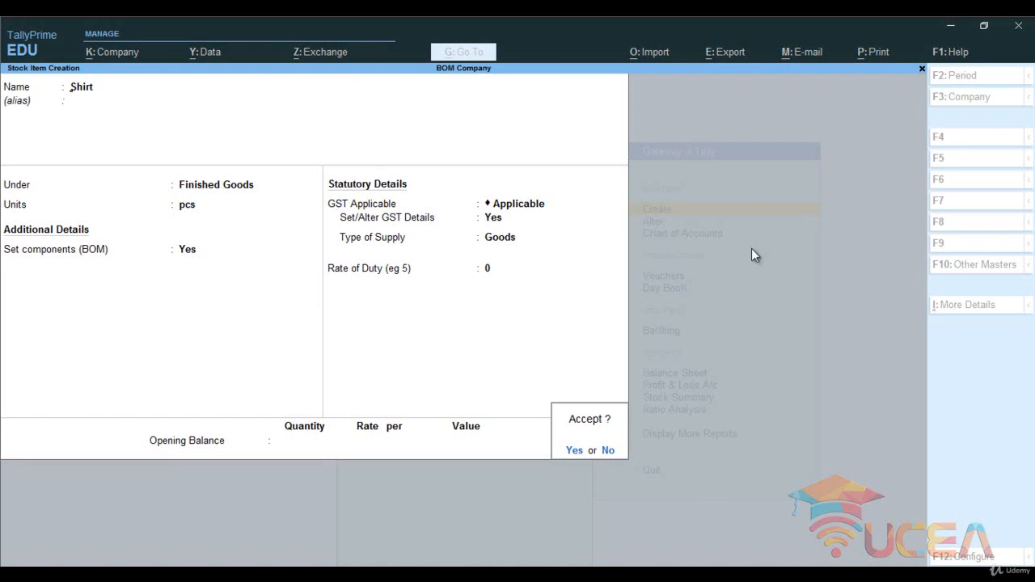
{"action": "key", "text": "y"}
{"action": "key", "text": "Escape"}
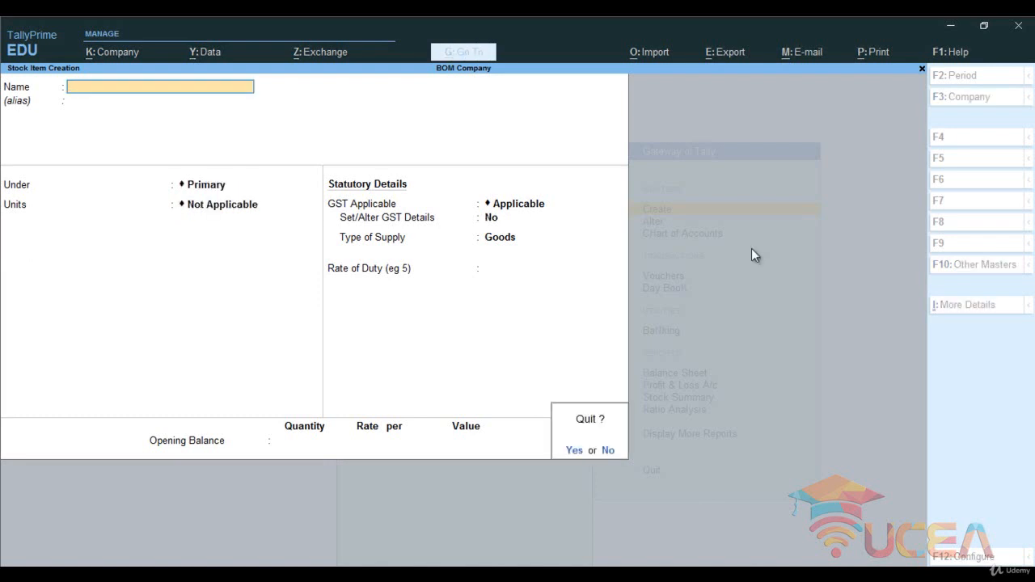
{"action": "key", "text": "y"}
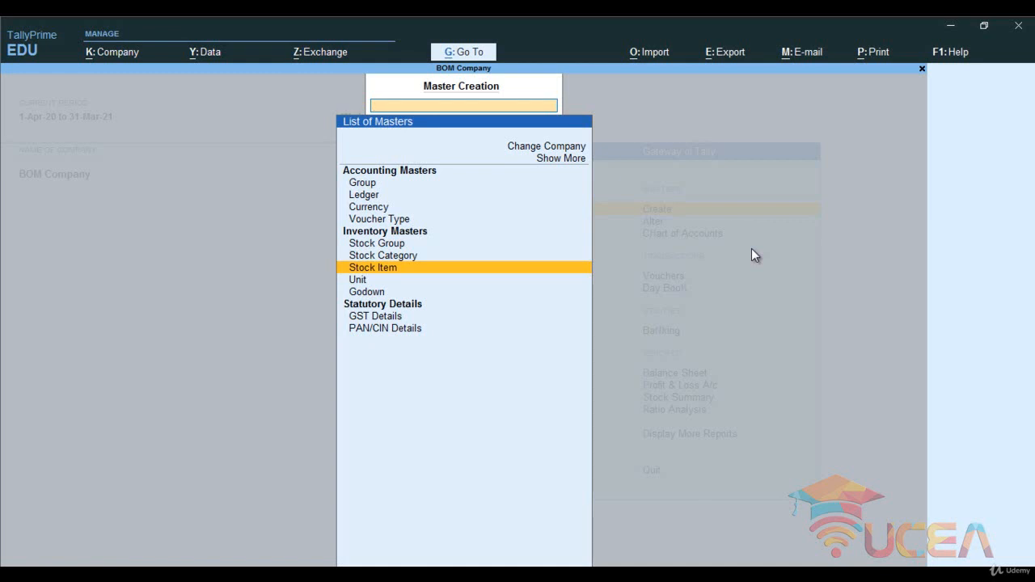
{"action": "key", "text": "Escape"}
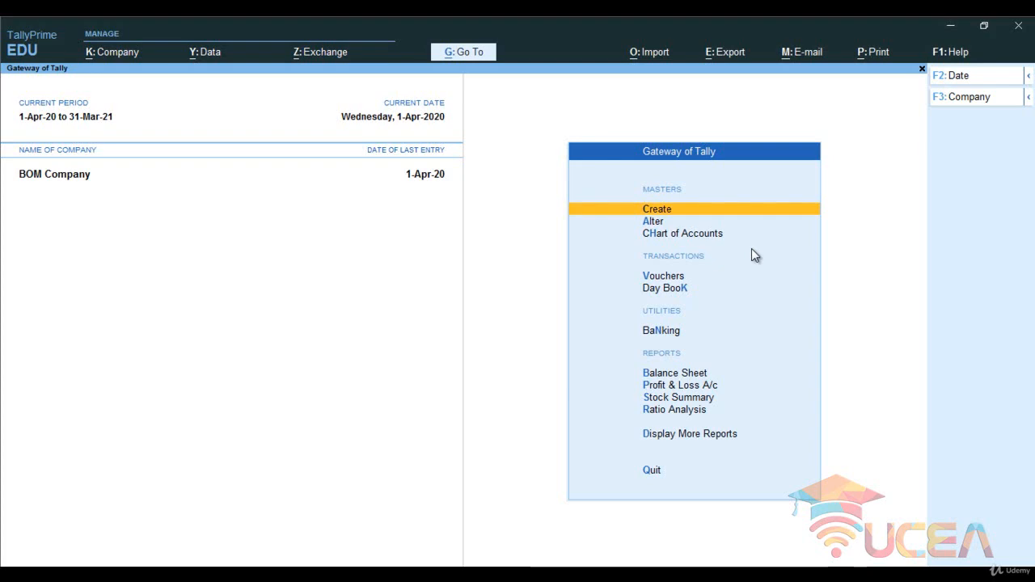
- Start a new voucher type master and name it Manufacturing Journal, without an alias
{"action": "key", "text": "Return"}
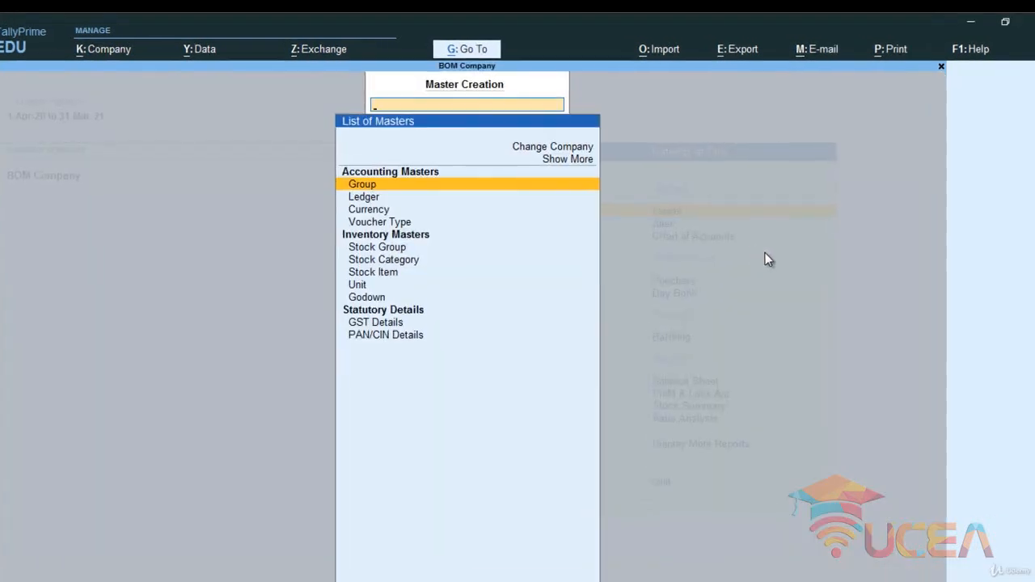
{"action": "key", "text": "Down"}
{"action": "key", "text": "Down"}
{"action": "key", "text": "Down"}
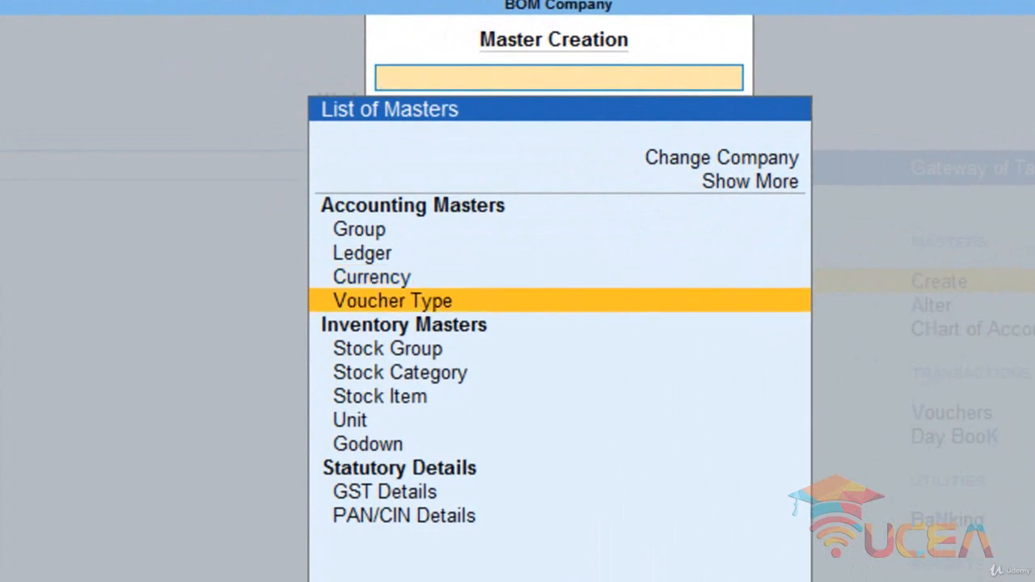
{"action": "key", "text": "Return"}
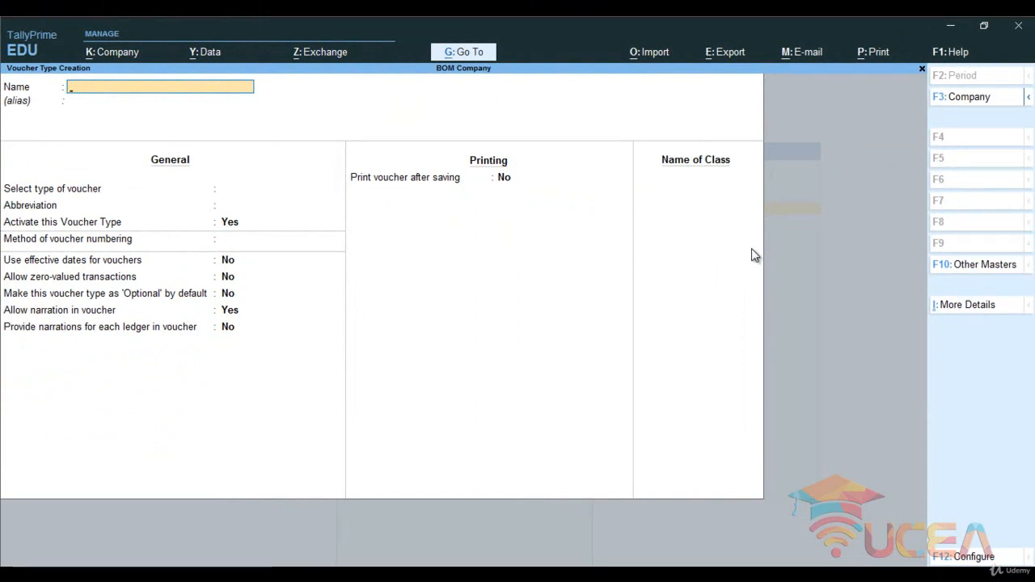
{"action": "type", "text": "Manufactur"}
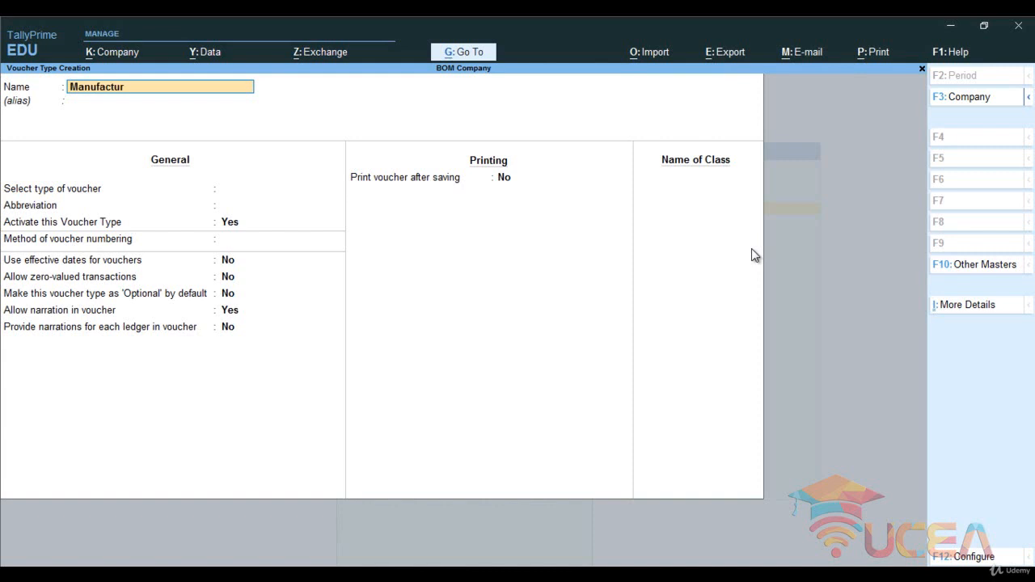
{"action": "type", "text": "ing Journal"}
{"action": "key", "text": "Return"}
{"action": "key", "text": "Return"}
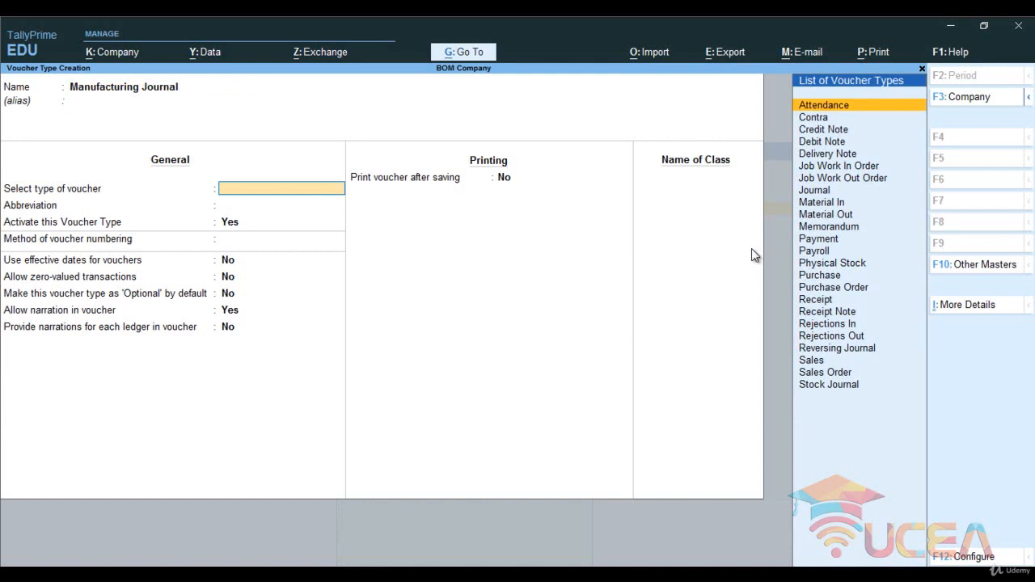
- Base the voucher type on Stock Journal, keep the abbreviation Stk Jrnl and choose automatic voucher numbering
{"action": "type", "text": "Sto"}
{"action": "key", "text": "Return"}
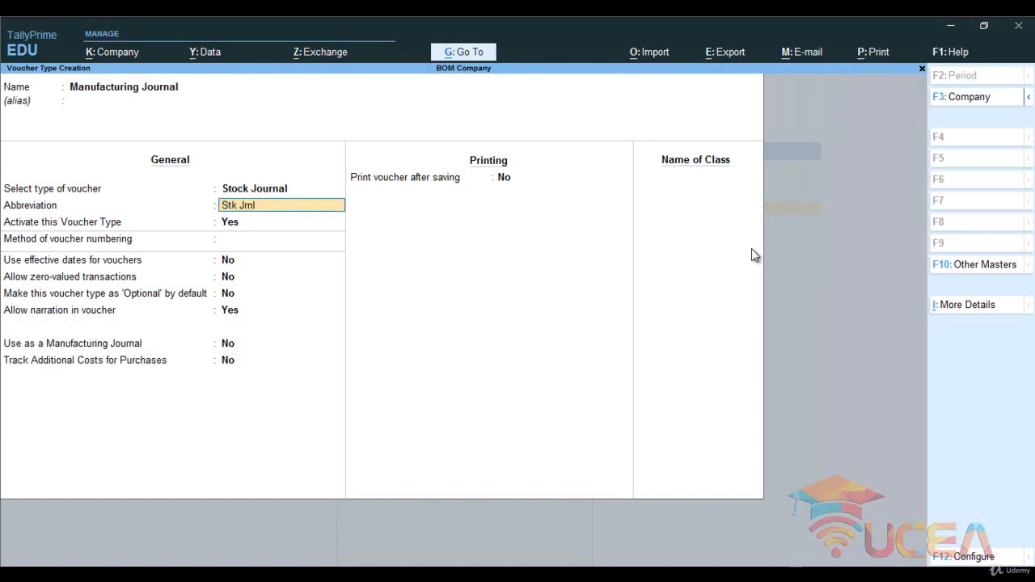
{"action": "key", "text": "Return"}
{"action": "key", "text": "Return"}
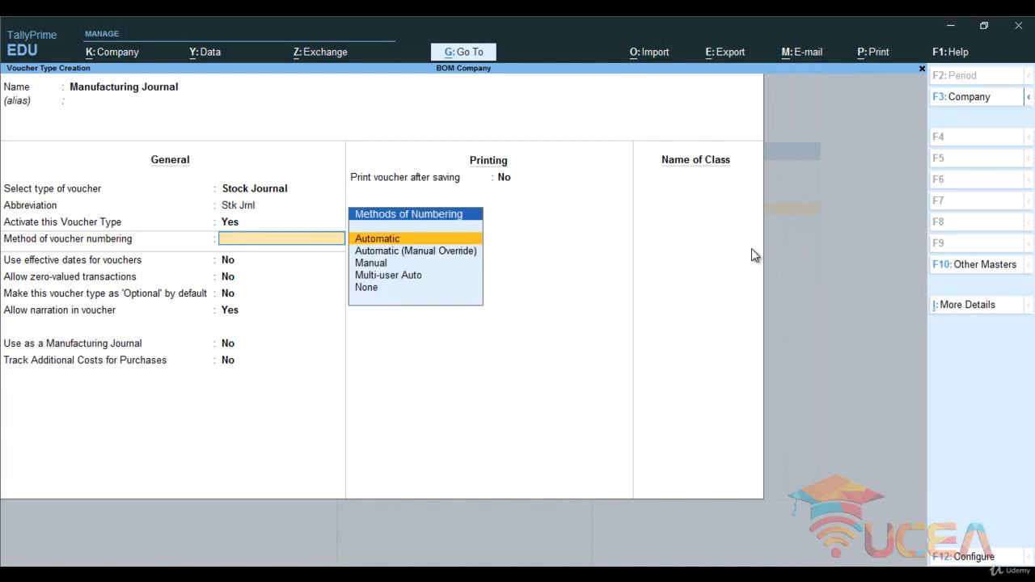
{"action": "key", "text": "Return"}
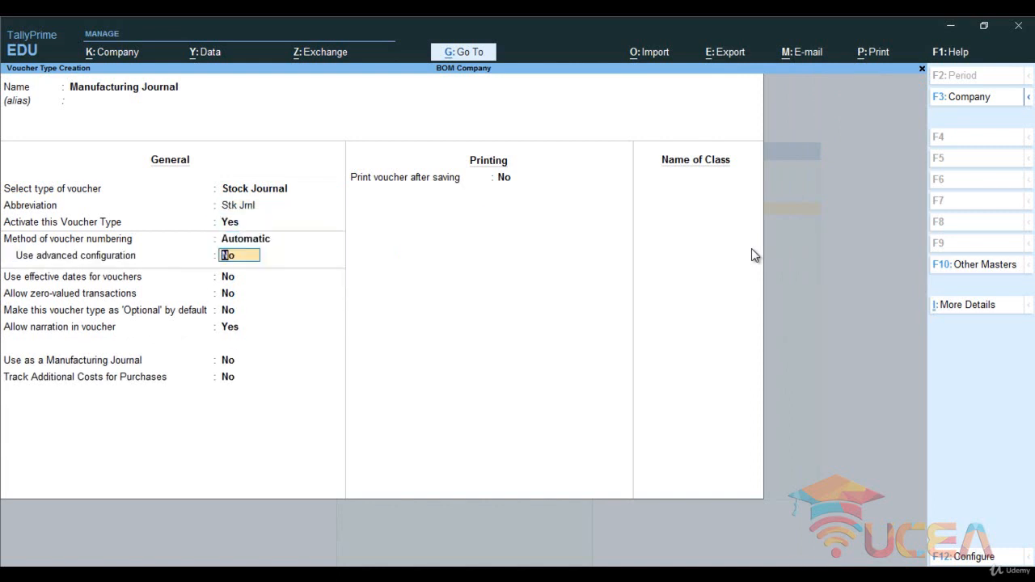
- Enable use as a manufacturing journal, leave the other options at their defaults, and save the voucher type
{"action": "key", "text": "Return"}
{"action": "key", "text": "Return"}
{"action": "key", "text": "Return"}
{"action": "key", "text": "Return"}
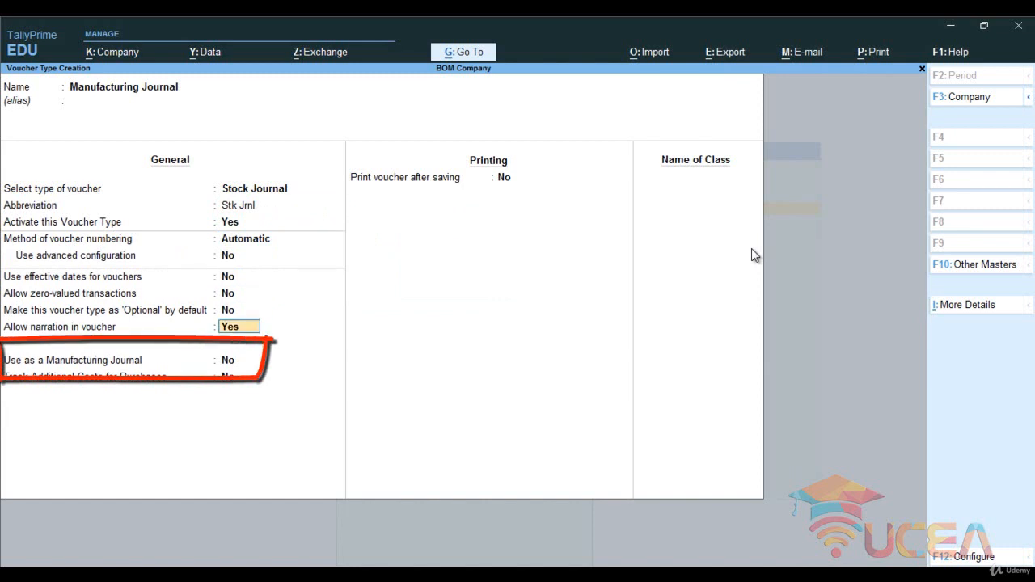
{"action": "key", "text": "Return"}
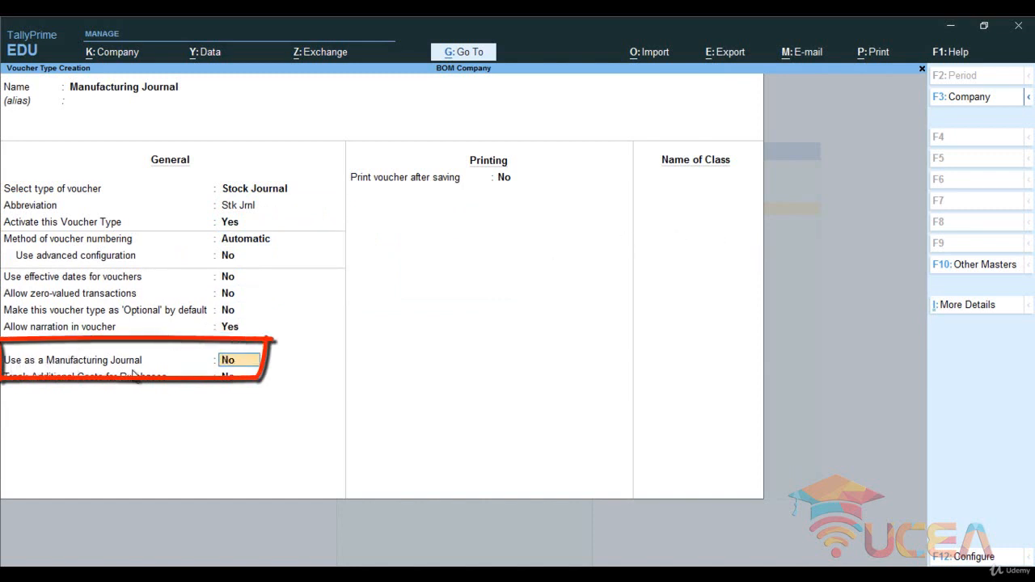
{"action": "type", "text": "y"}
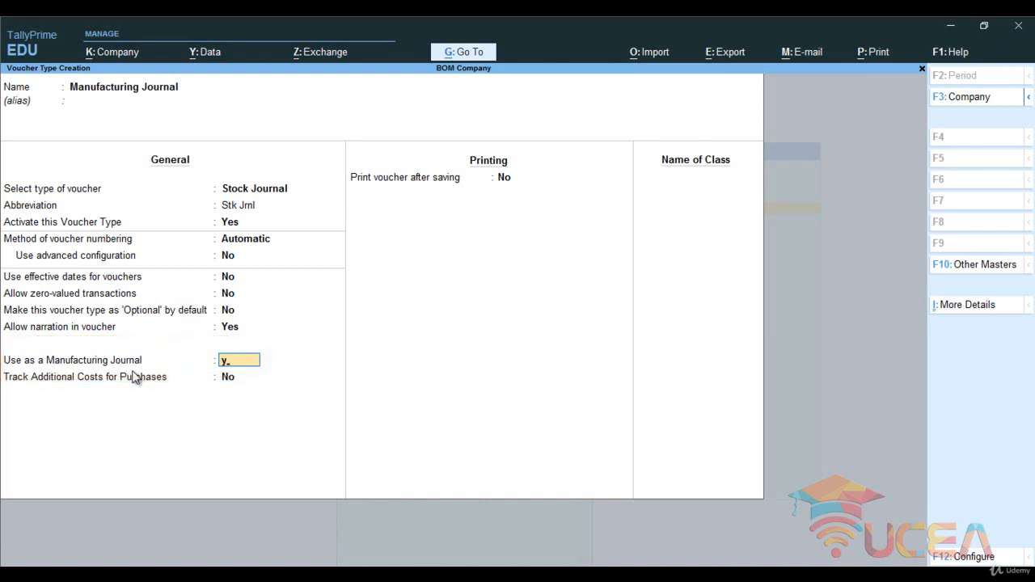
{"action": "key", "text": "Return"}
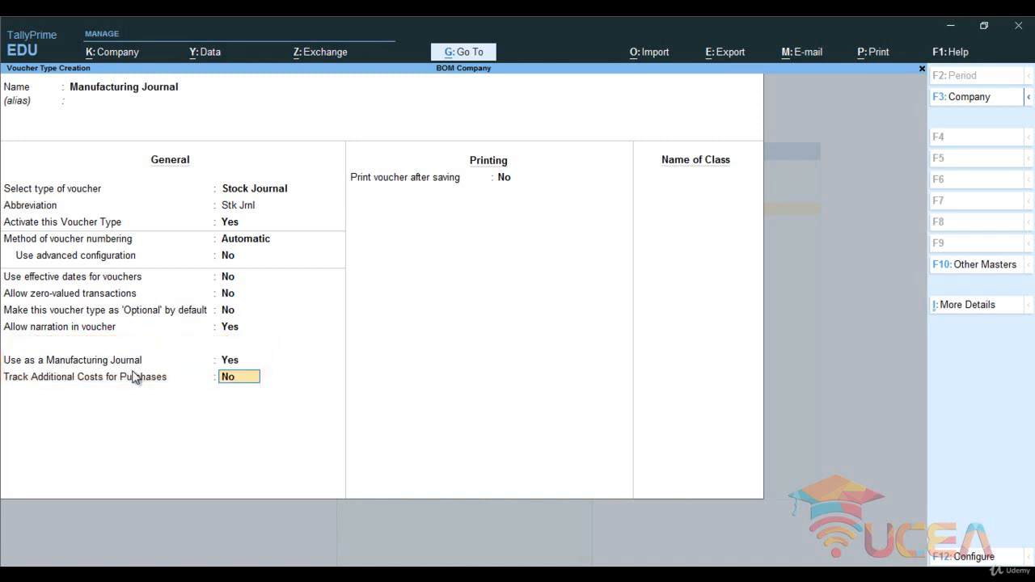
{"action": "key", "text": "Return"}
{"action": "key", "text": "Return"}
{"action": "key", "text": "Return"}
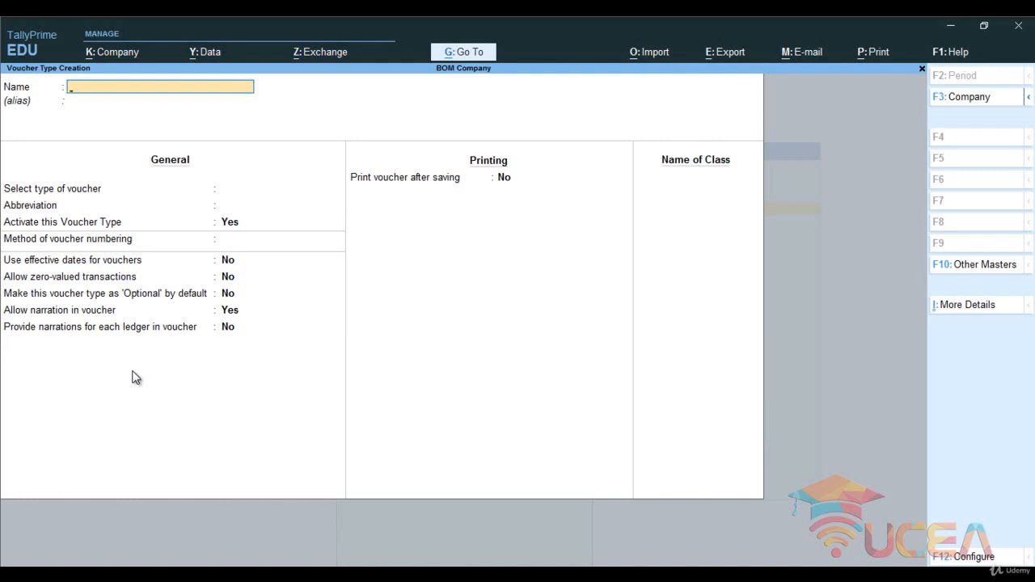
{"action": "key", "text": "Escape"}
{"action": "key", "text": "Return"}
{"action": "key", "text": "Escape"}
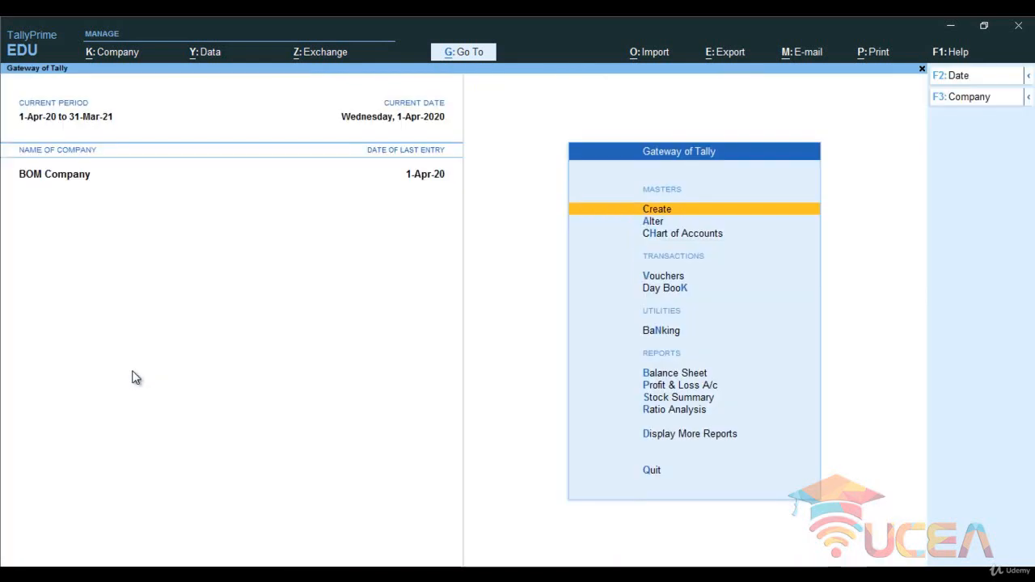
- Open a new stock journal voucher using the Manufacturing Journal voucher type
{"action": "key", "text": "Down"}
{"action": "key", "text": "Down"}
{"action": "key", "text": "Down"}
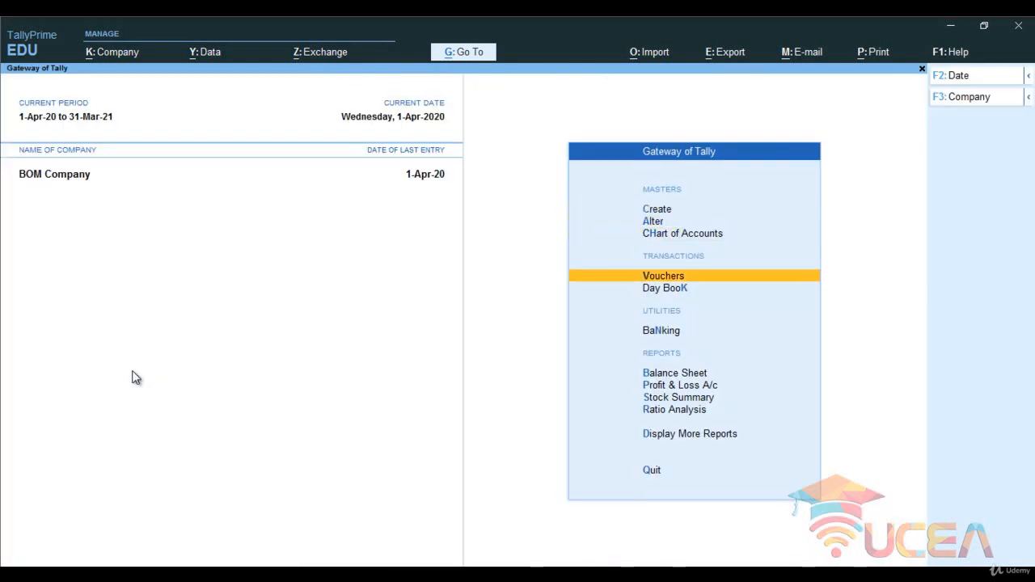
{"action": "key", "text": "Return"}
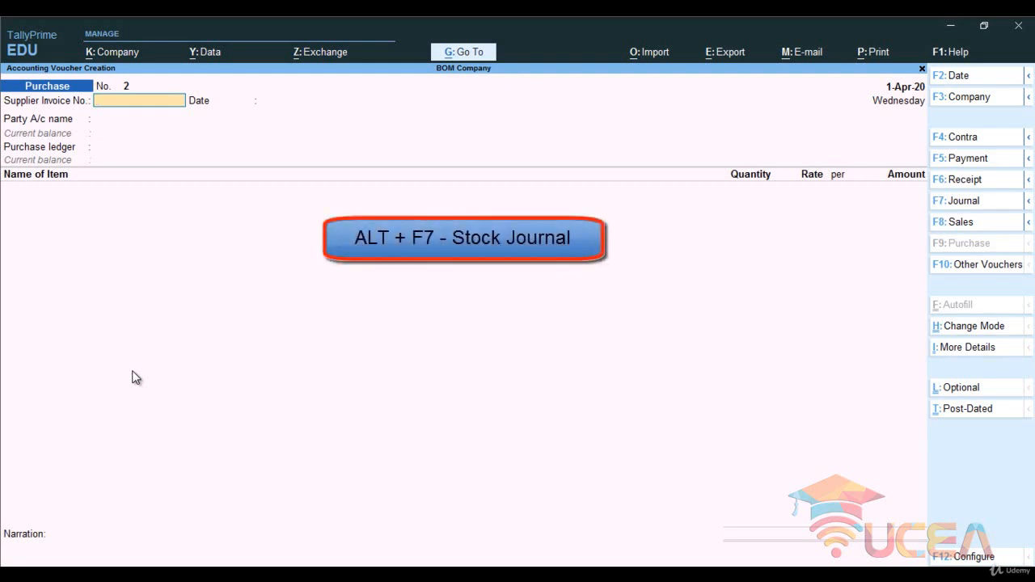
{"action": "key", "text": "alt+F7"}
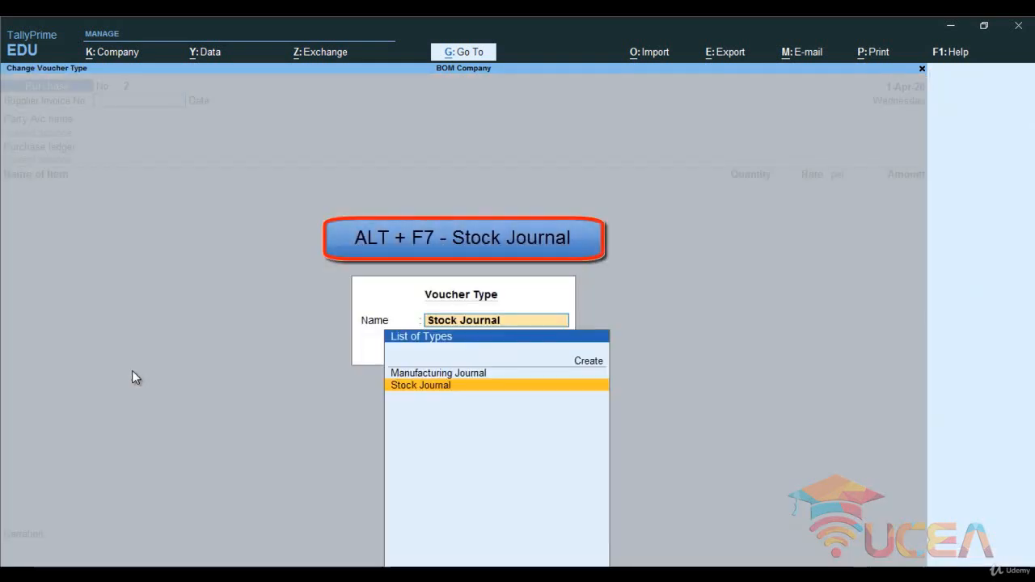
{"action": "key", "text": "Up"}
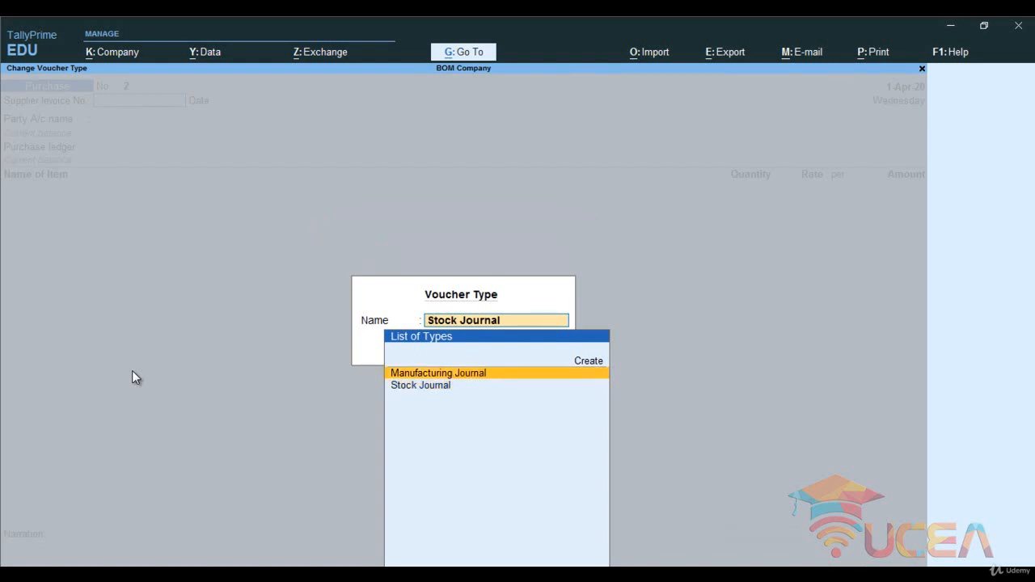
{"action": "key", "text": "Return"}
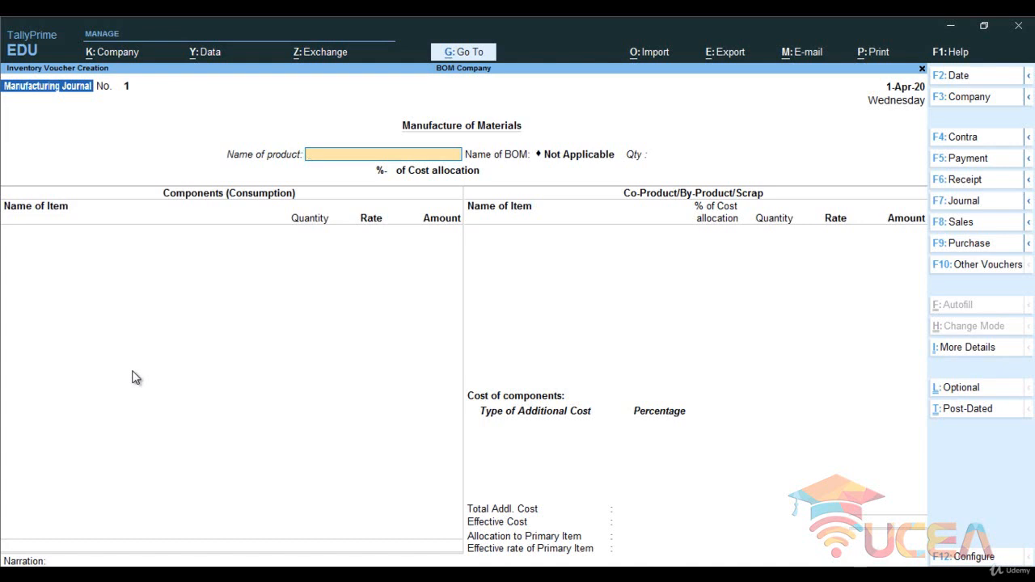
- Select Shirt as the manufactured product with its Shirt BOM and set the quantity to 100 pcs
{"action": "type", "text": "S"}
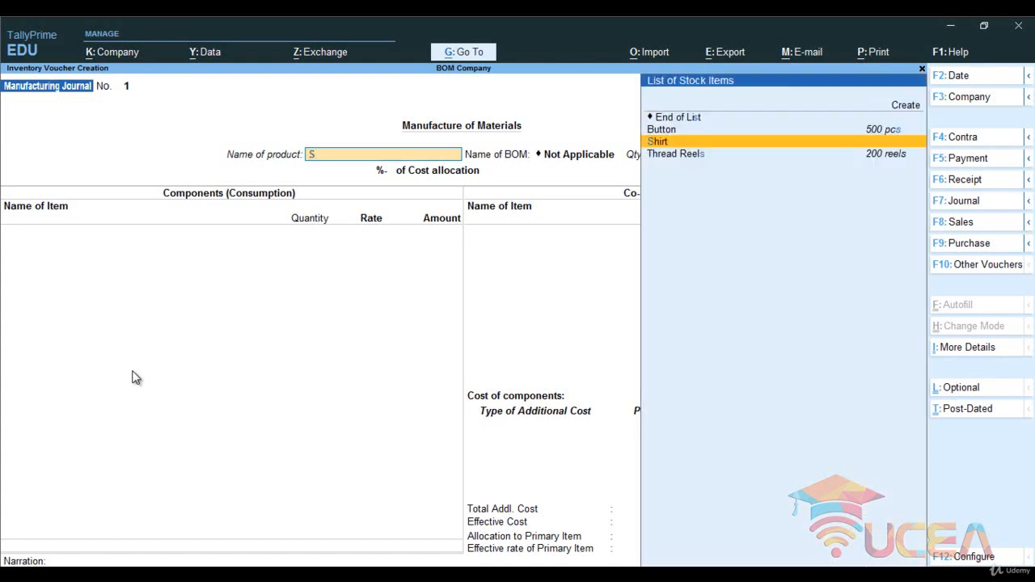
{"action": "key", "text": "Return"}
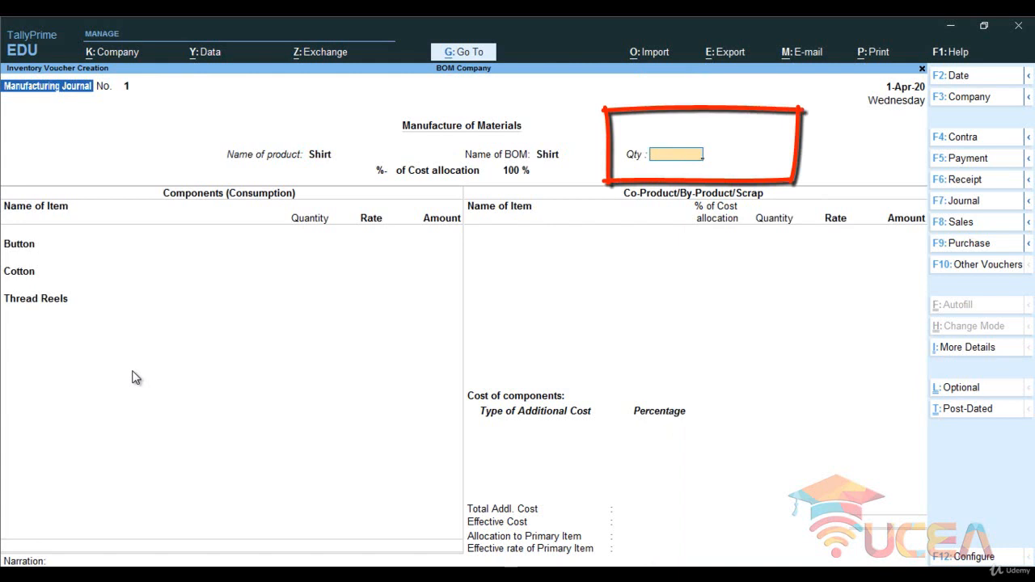
{"action": "type", "text": "100"}
{"action": "key", "text": "Return"}
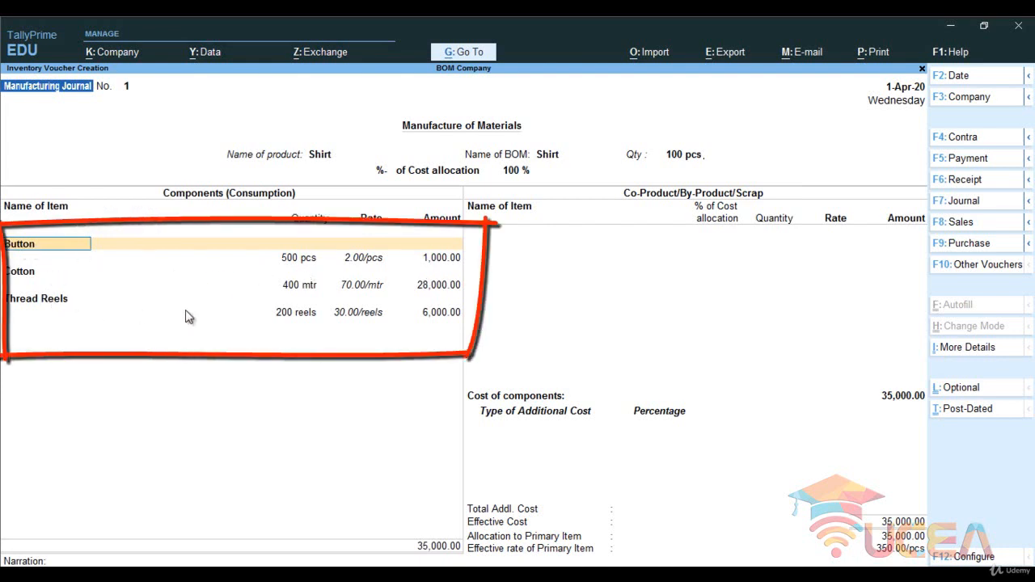
{"action": "key", "text": "Return"}
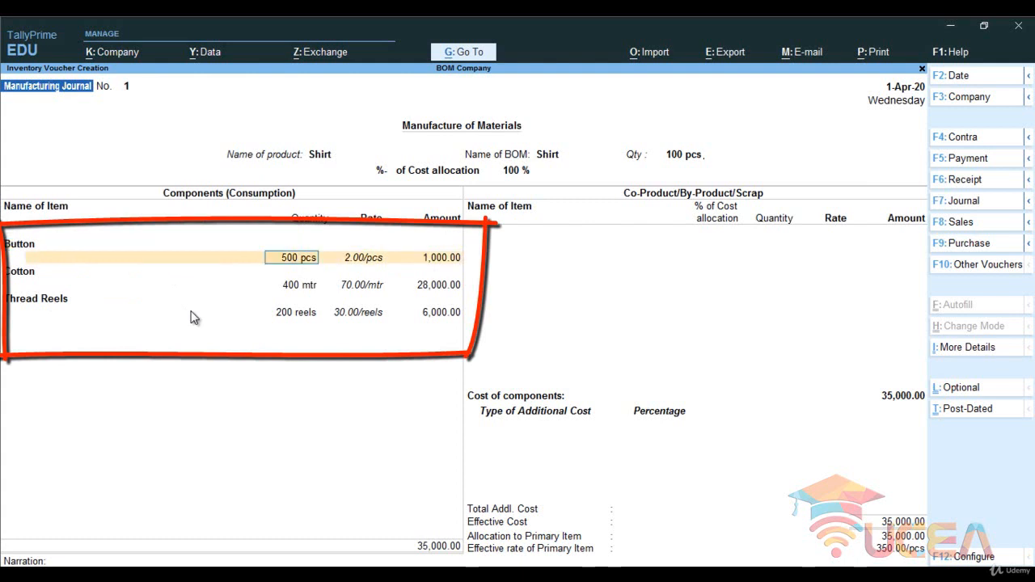
- Accept the BOM quantities and rates for Button, Cotton and Thread Reels, and leave the co-product, by-product and scrap list empty
{"action": "key", "text": "Return"}
{"action": "key", "text": "Return"}
{"action": "key", "text": "Return"}
{"action": "key", "text": "Return"}
{"action": "key", "text": "Return"}
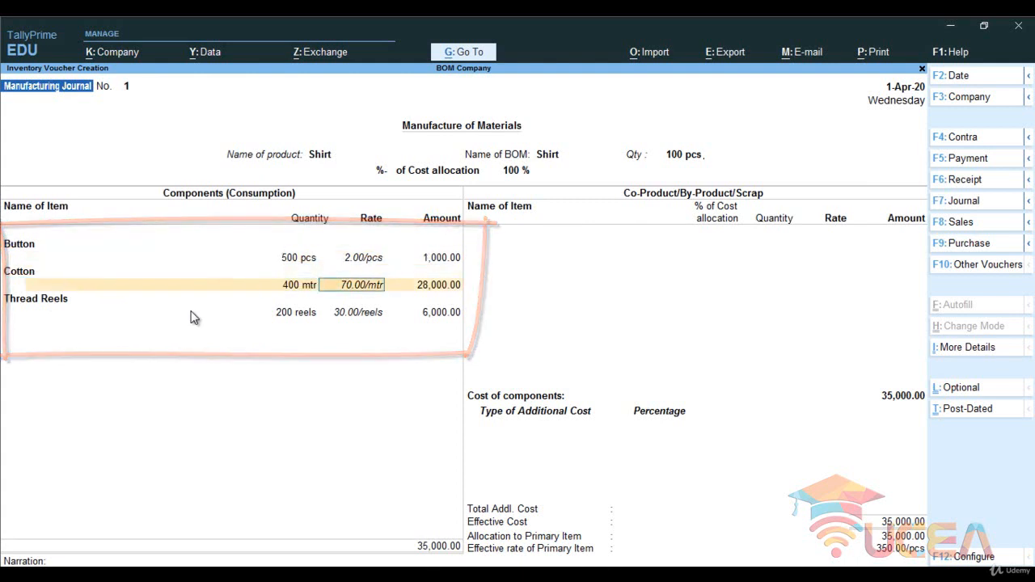
{"action": "key", "text": "Return"}
{"action": "key", "text": "Return"}
{"action": "key", "text": "Return"}
{"action": "key", "text": "Return"}
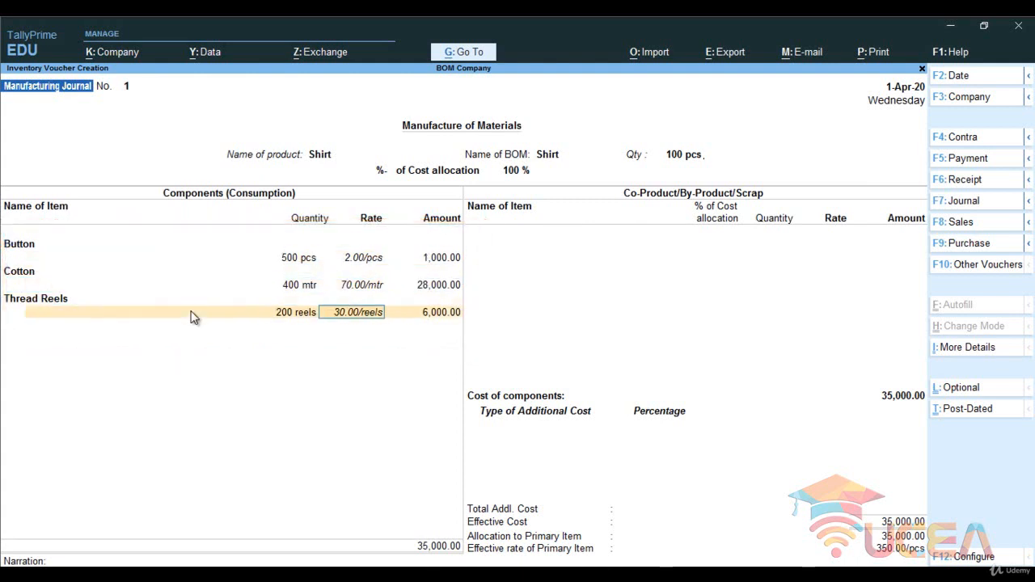
{"action": "key", "text": "Return"}
{"action": "key", "text": "Return"}
{"action": "key", "text": "Return"}
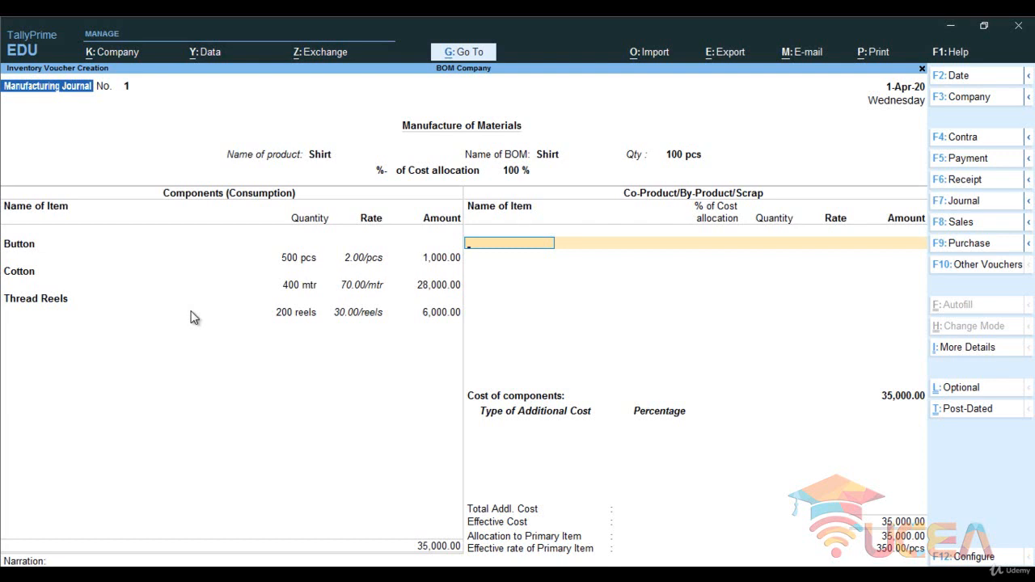
{"action": "key", "text": "Return"}
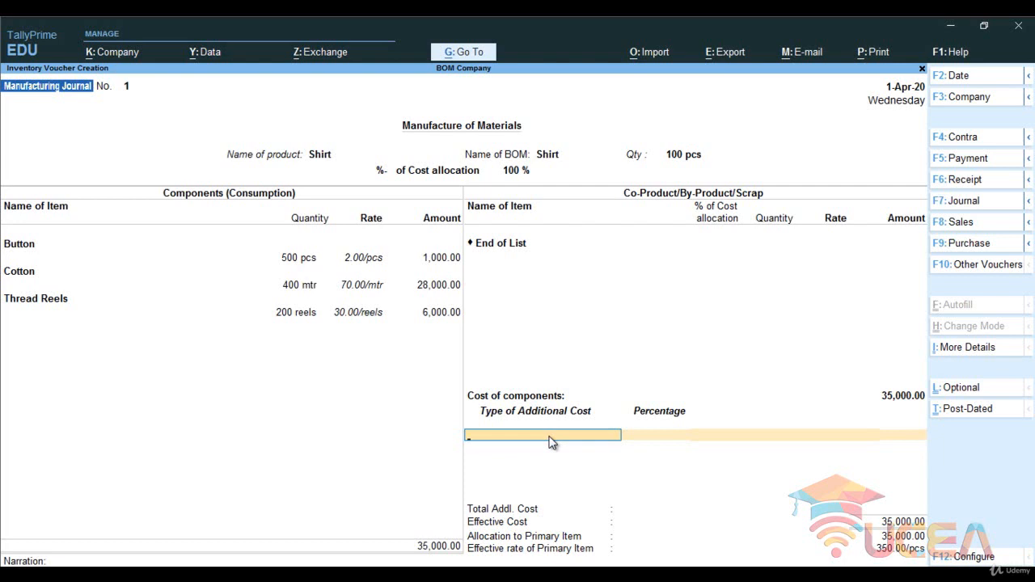
- Create a new additional-cost ledger named Wages under Direct Expenses, with the type of ledger left as Not Applicable
{"action": "key", "text": "alt+c"}
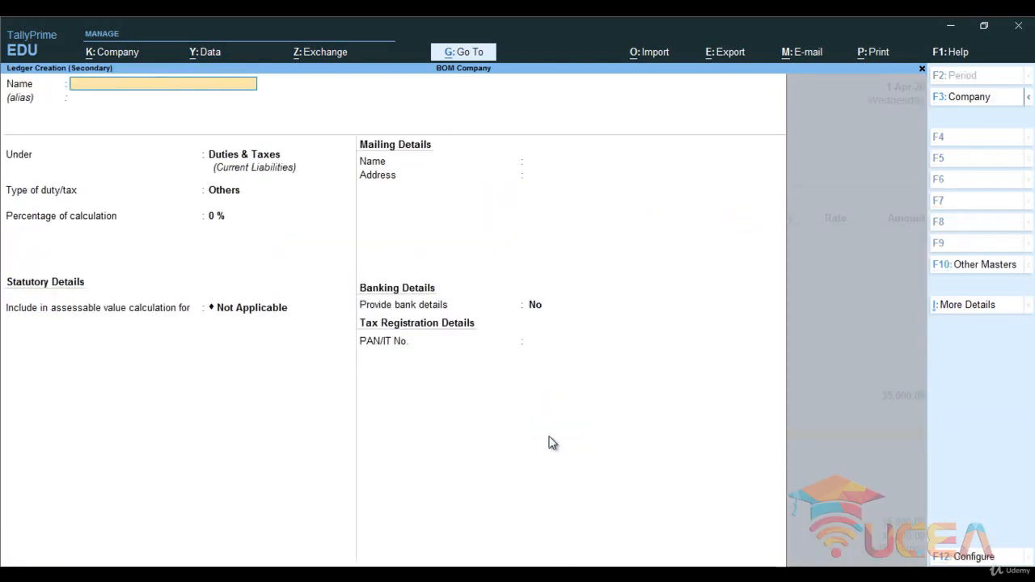
{"action": "type", "text": "Wages"}
{"action": "key", "text": "Return"}
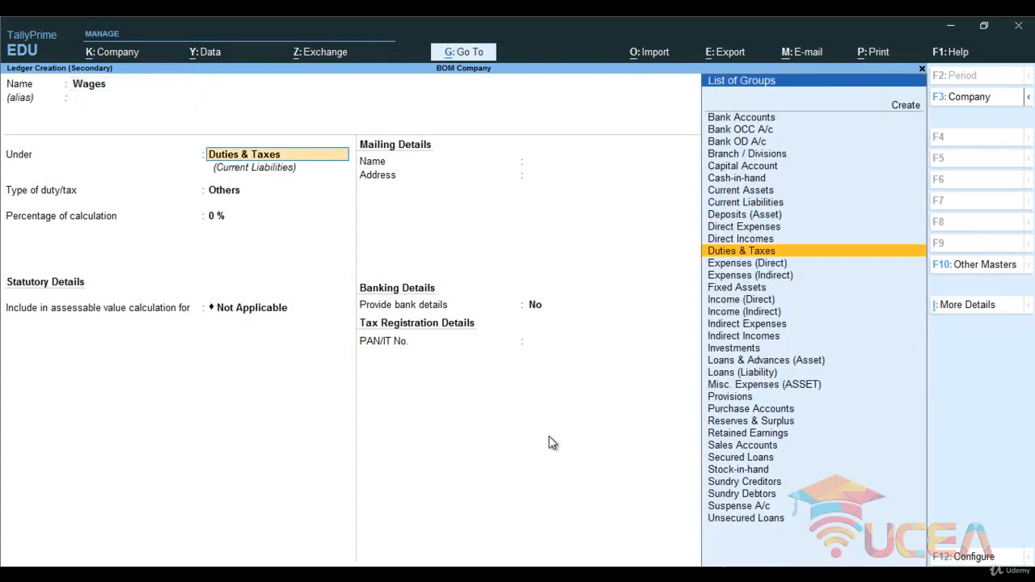
{"action": "type", "text": "Di"}
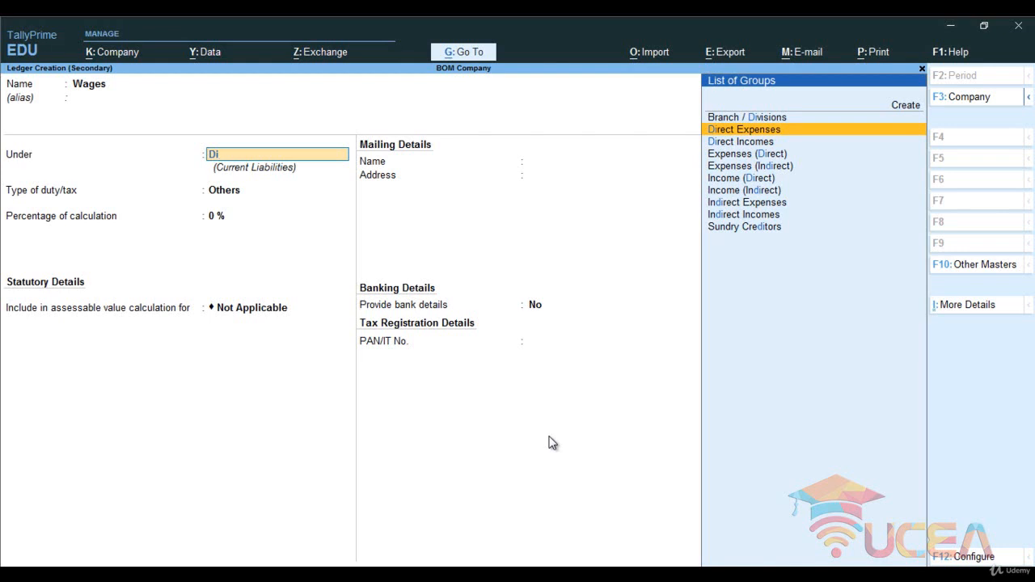
{"action": "key", "text": "Return"}
{"action": "key", "text": "Return"}
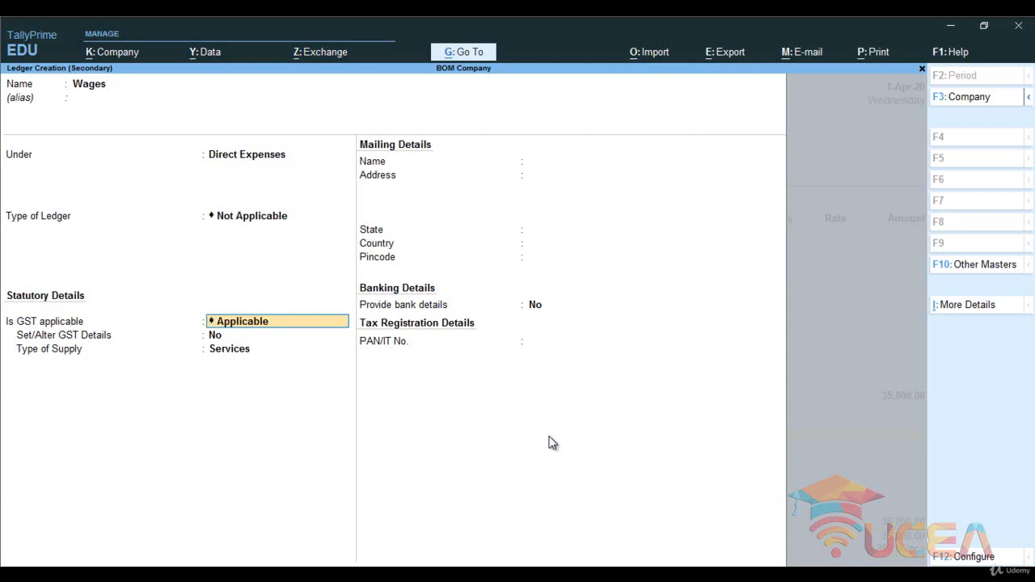
- Keep GST as Applicable with supply type Services and no GST or bank details for Wages, and save the ledger
{"action": "key", "text": "Return"}
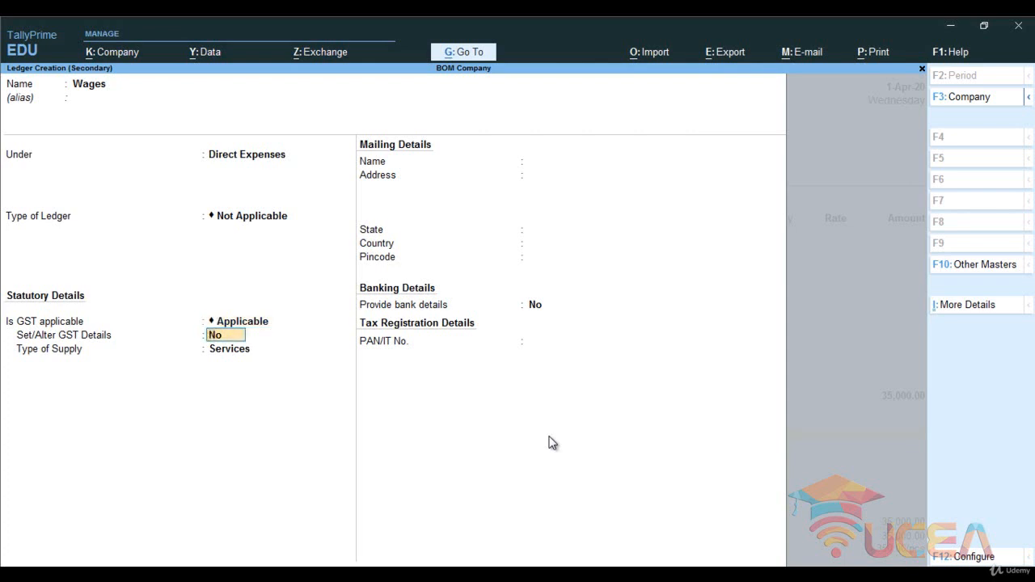
{"action": "key", "text": "Return"}
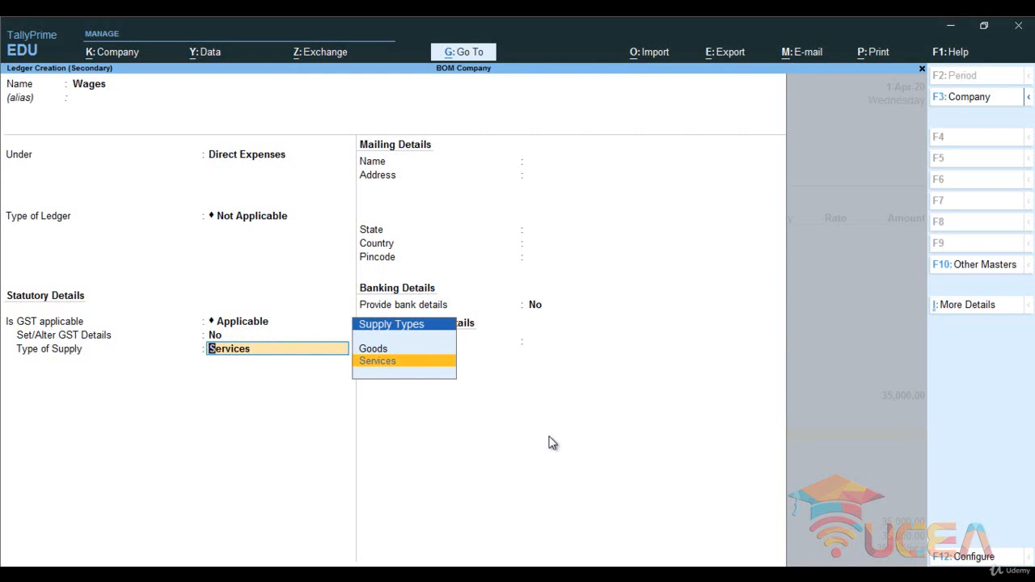
{"action": "key", "text": "Return"}
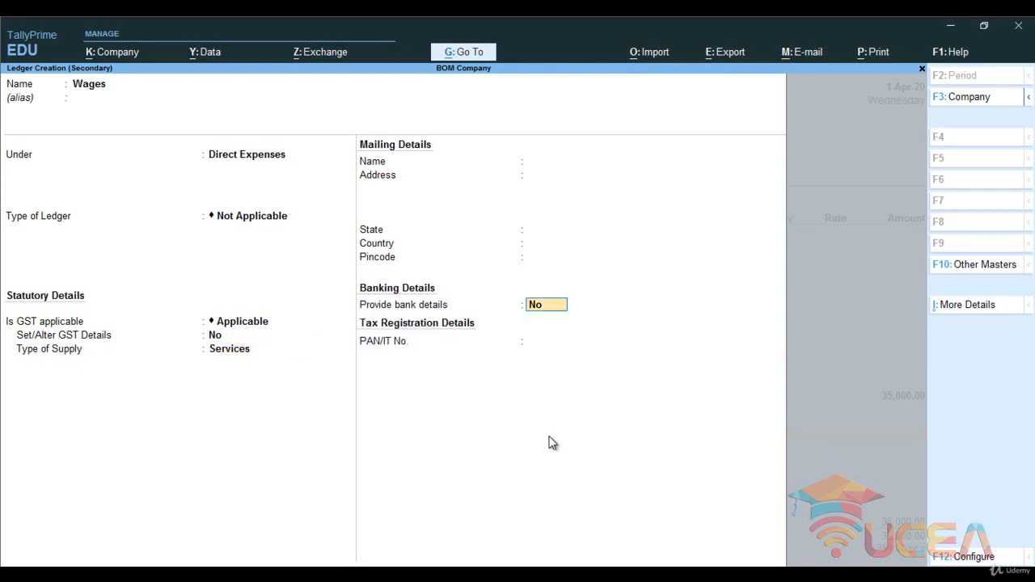
{"action": "key", "text": "Return"}
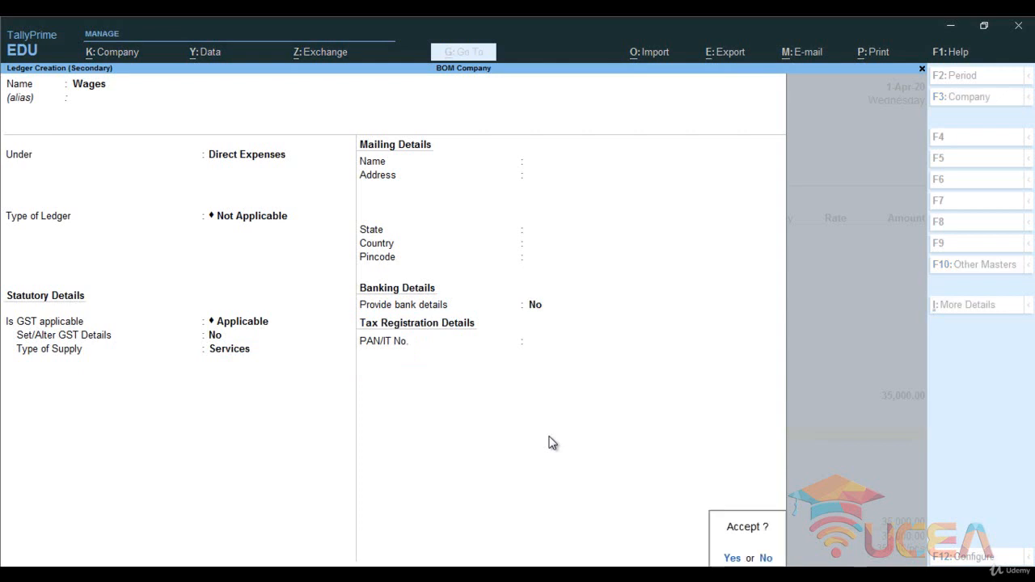
{"action": "key", "text": "Return"}
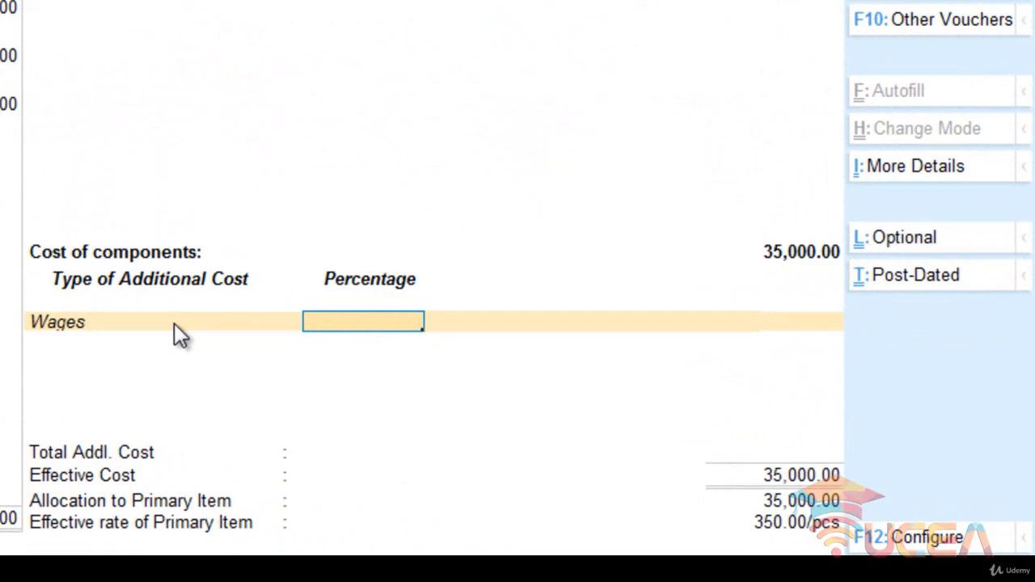
- Set the Wages additional cost to 10 % and save the manufacturing journal voucher
{"action": "type", "text": "10"}
{"action": "key", "text": "Return"}
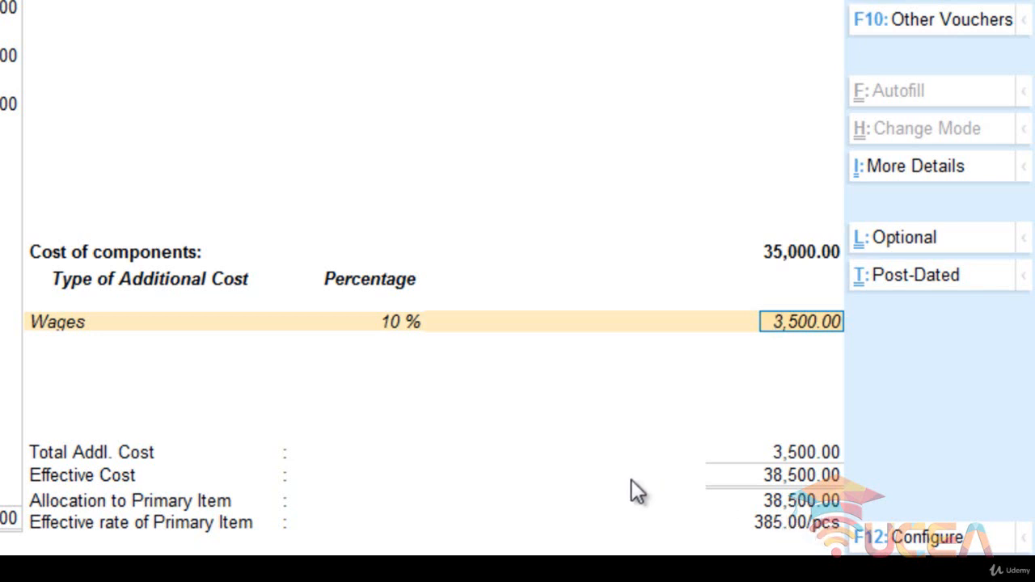
{"action": "key", "text": "Return"}
{"action": "key", "text": "Return"}
{"action": "key", "text": "Return"}
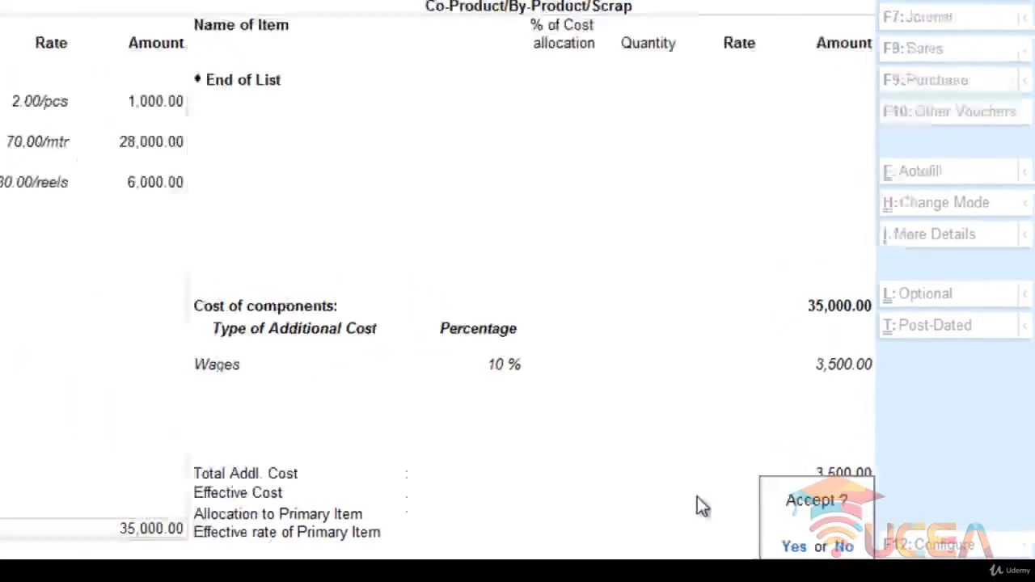
{"action": "key", "text": "Return"}
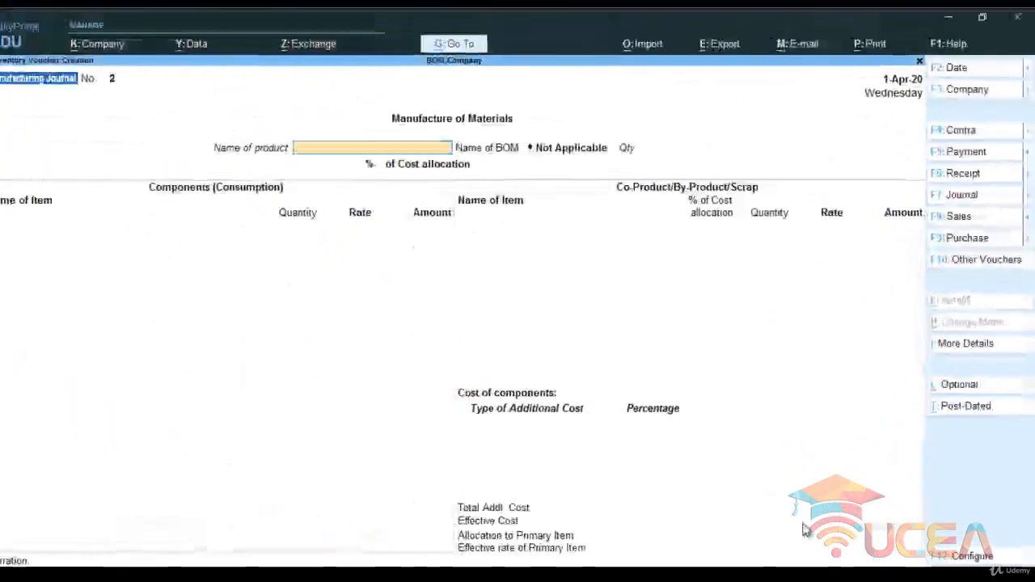
- Leave voucher entry and check the closing quantity, rate and value of Shirt under Finished Goods in the Stock Summary
{"action": "key", "text": "Escape"}
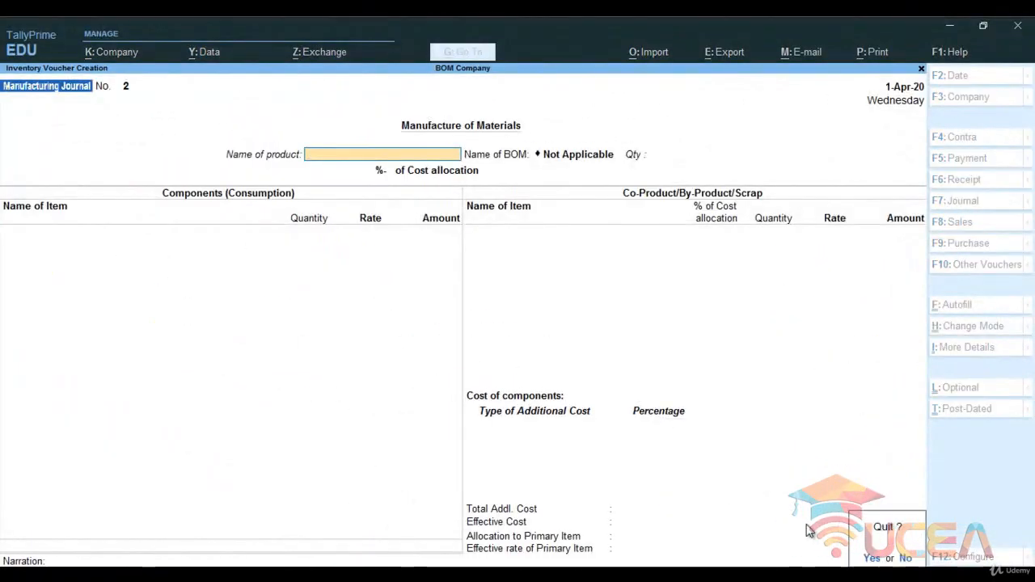
{"action": "key", "text": "Return"}
{"action": "key", "text": "Down"}
{"action": "key", "text": "Down"}
{"action": "key", "text": "Down"}
{"action": "key", "text": "Down"}
{"action": "key", "text": "Down"}
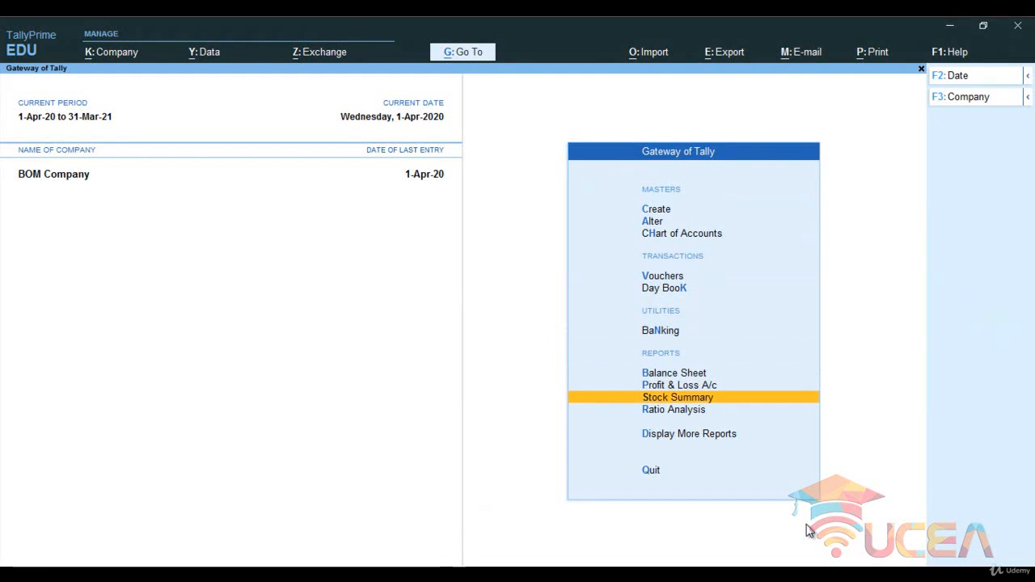
{"action": "key", "text": "Return"}
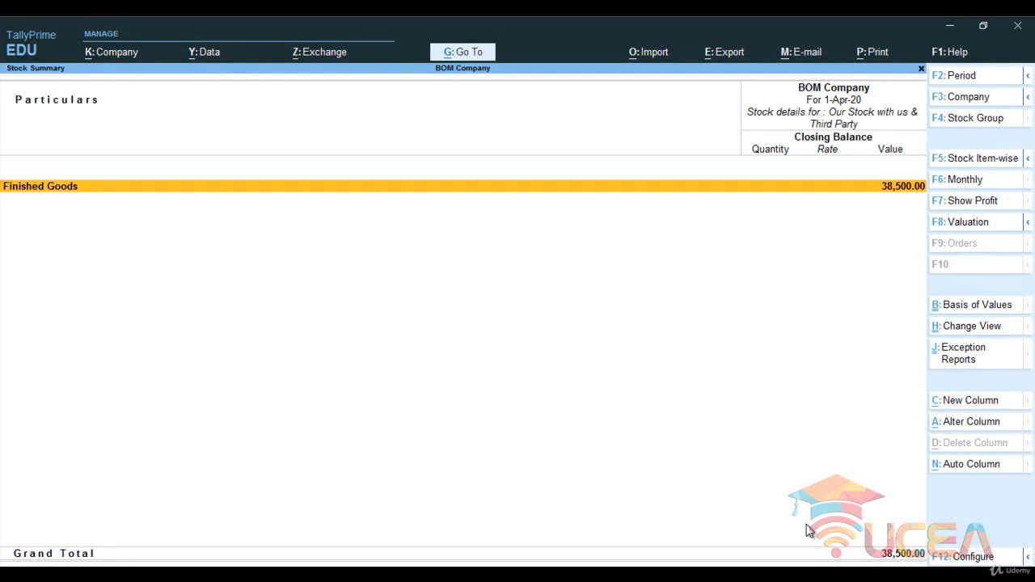
{"action": "key", "text": "Return"}
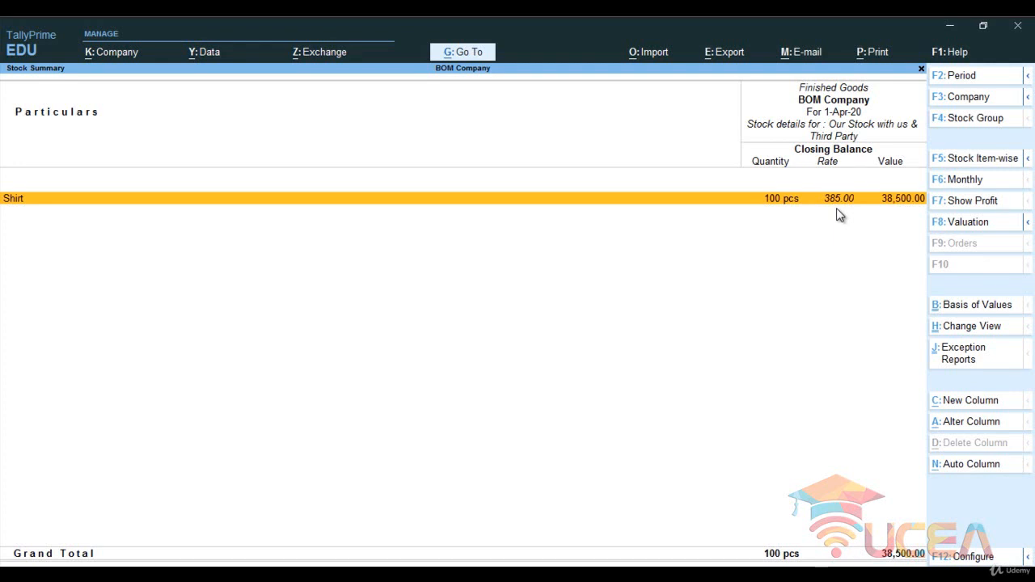
{"action": "key", "text": "Escape"}
{"action": "key", "text": "Escape"}
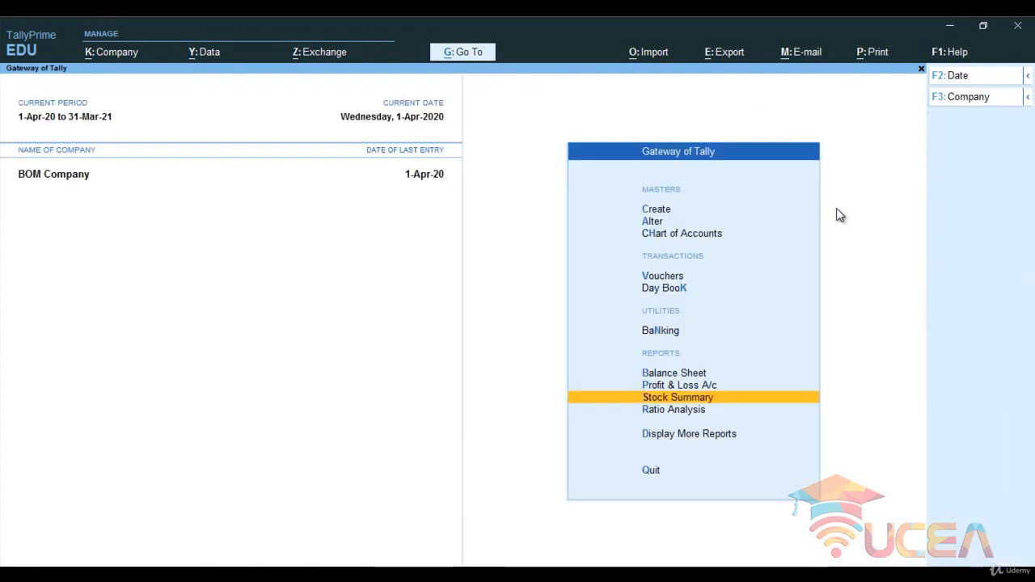
- Open voucher entry again and switch to a new Sales voucher
{"action": "key", "text": "Up"}
{"action": "key", "text": "Up"}
{"action": "key", "text": "Up"}
{"action": "key", "text": "Up"}
{"action": "key", "text": "Up"}
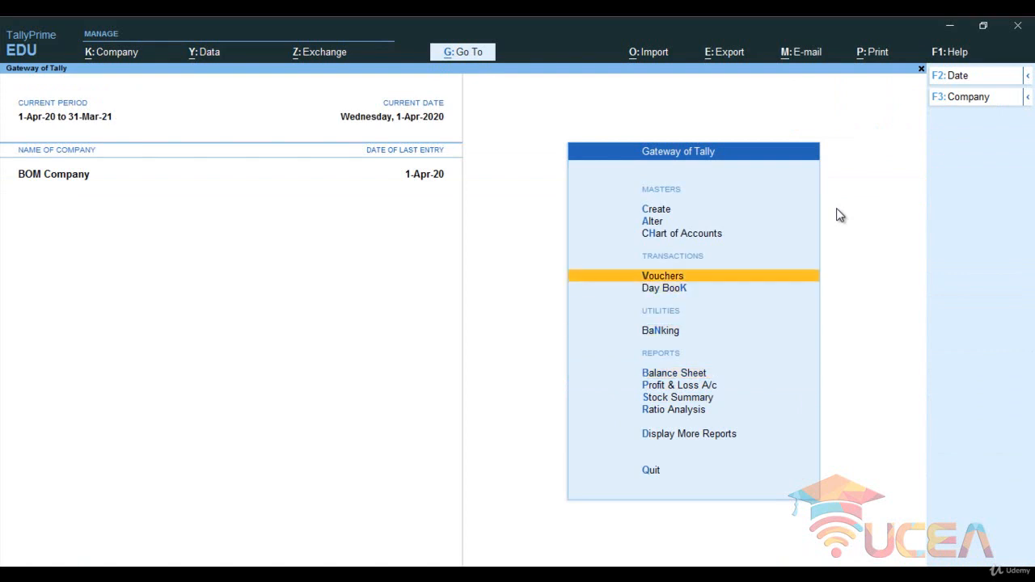
{"action": "key", "text": "Return"}
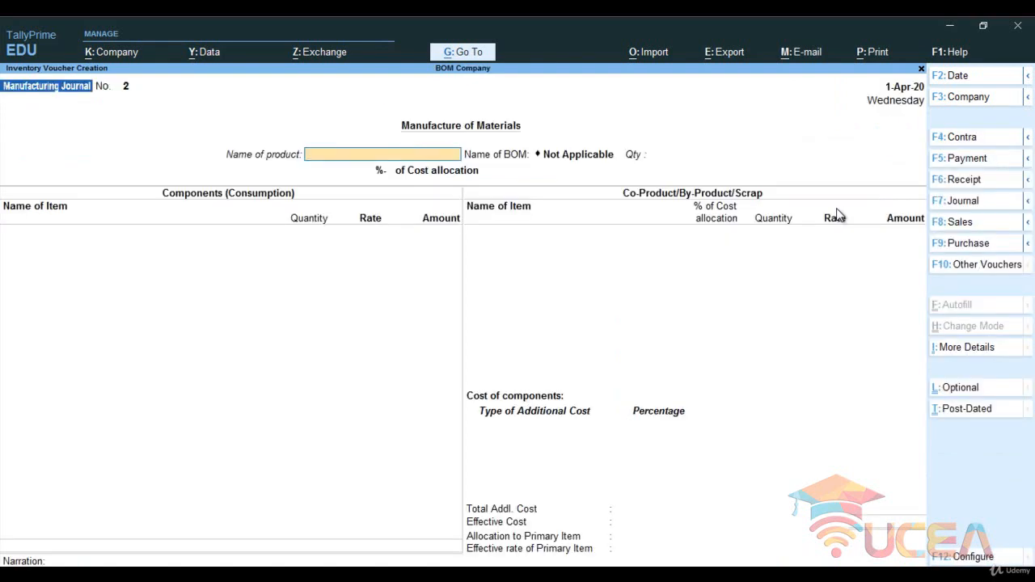
{"action": "key", "text": "F8"}
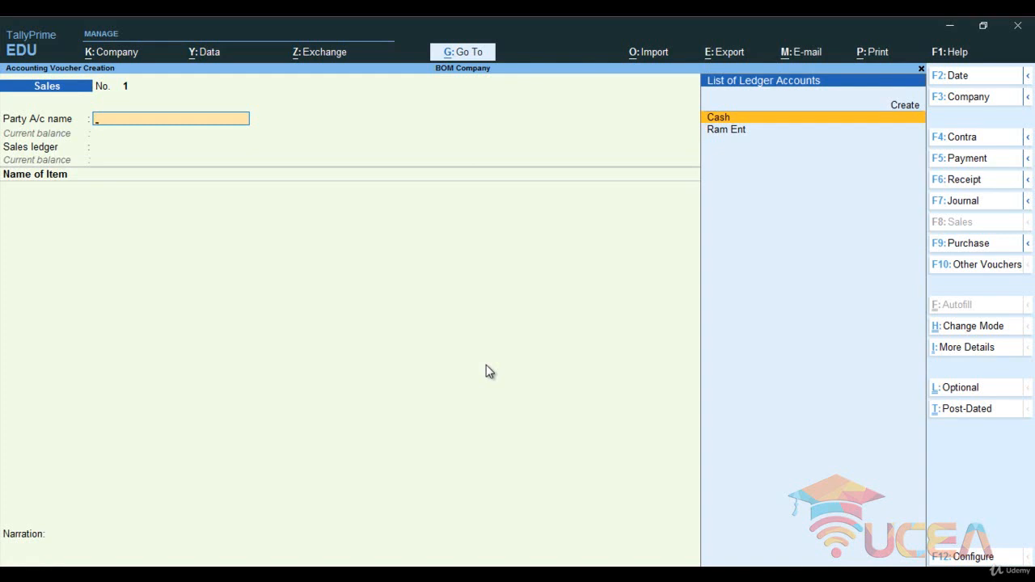
- Create a new party ledger named Shyam Ent under Sundry Debtors from the sales voucher
{"action": "key", "text": "alt+c"}
{"action": "type", "text": "Sh"}
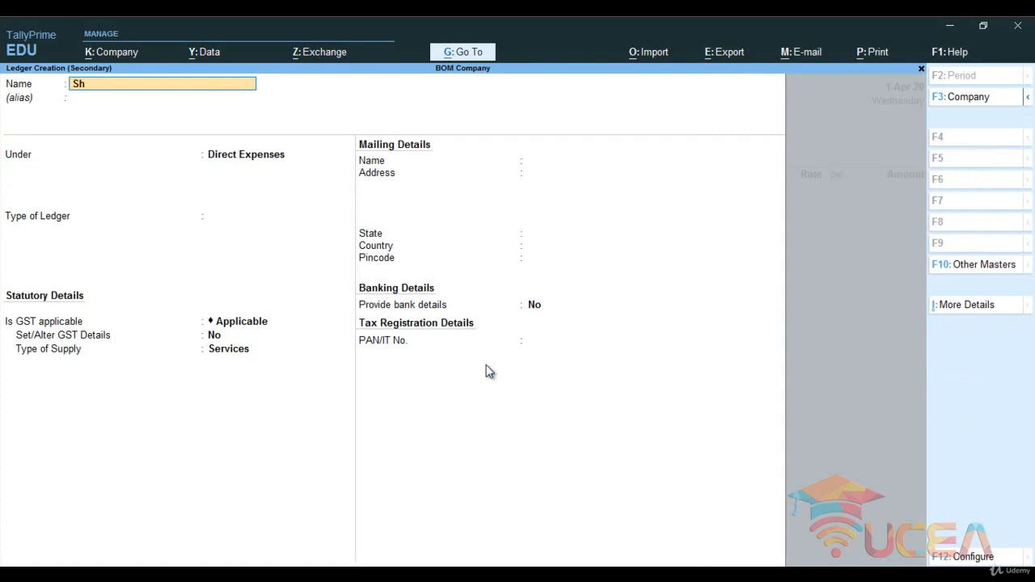
{"action": "type", "text": "yam Ent"}
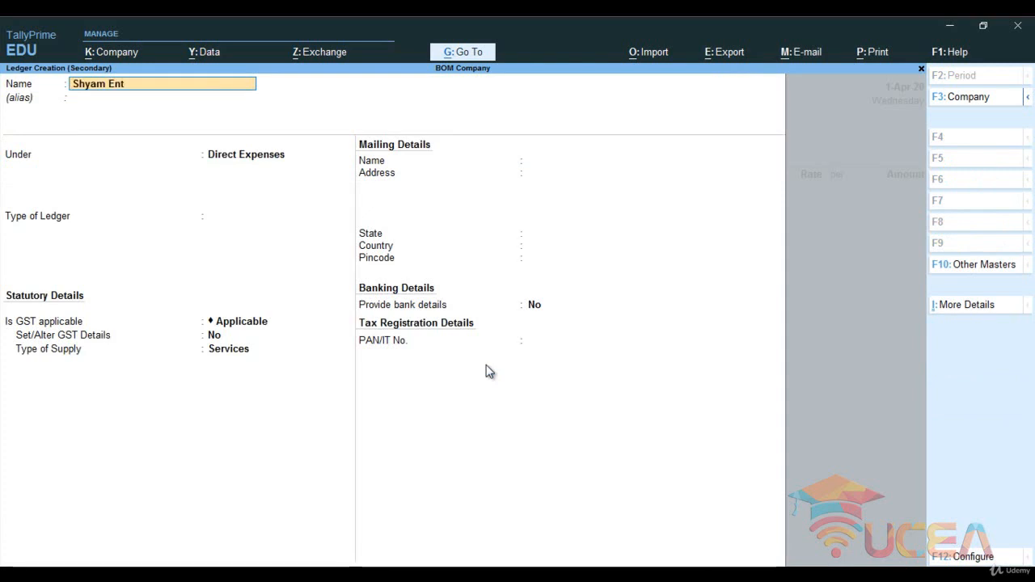
{"action": "key", "text": "Return"}
{"action": "type", "text": "Sun"}
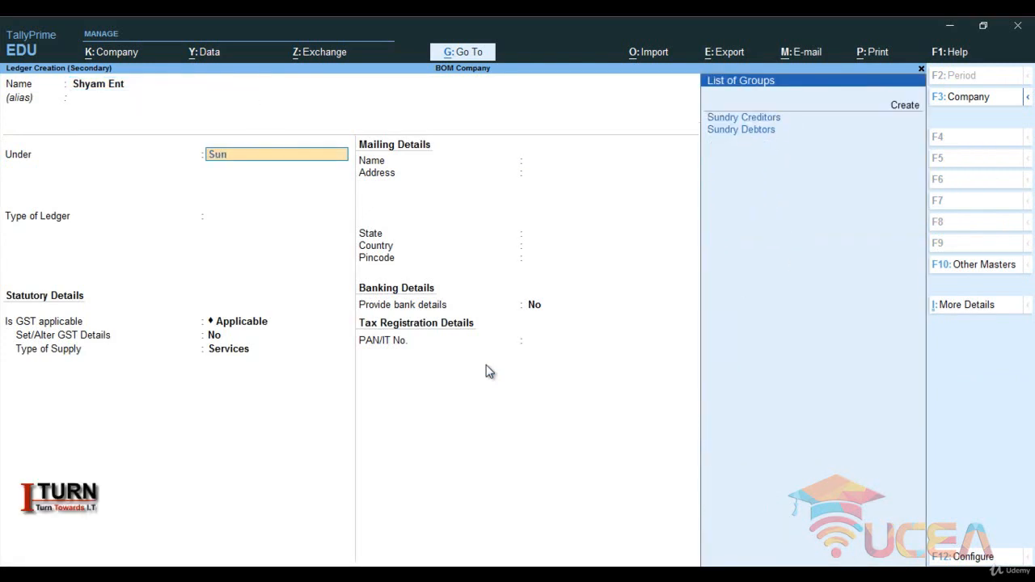
{"action": "key", "text": "Down"}
{"action": "key", "text": "Return"}
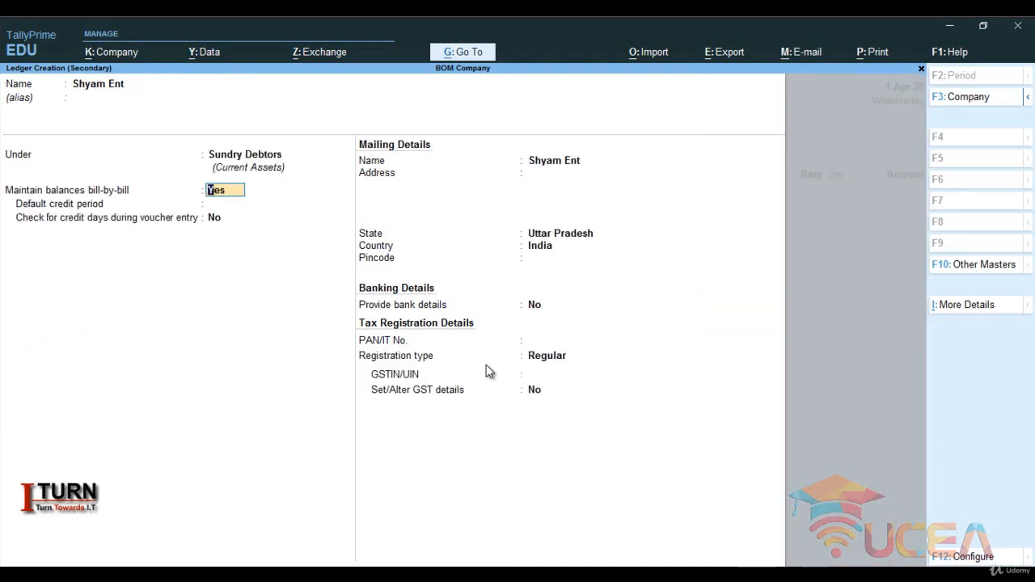
- Keep the default balance, mailing and bank settings with Regular registration, enter the party's GSTIN/UIN, and save the ledger
{"action": "key", "text": "Return"}
{"action": "key", "text": "Return"}
{"action": "key", "text": "Return"}
{"action": "key", "text": "Return"}
{"action": "key", "text": "Return"}
{"action": "key", "text": "Return"}
{"action": "key", "text": "Return"}
{"action": "key", "text": "Return"}
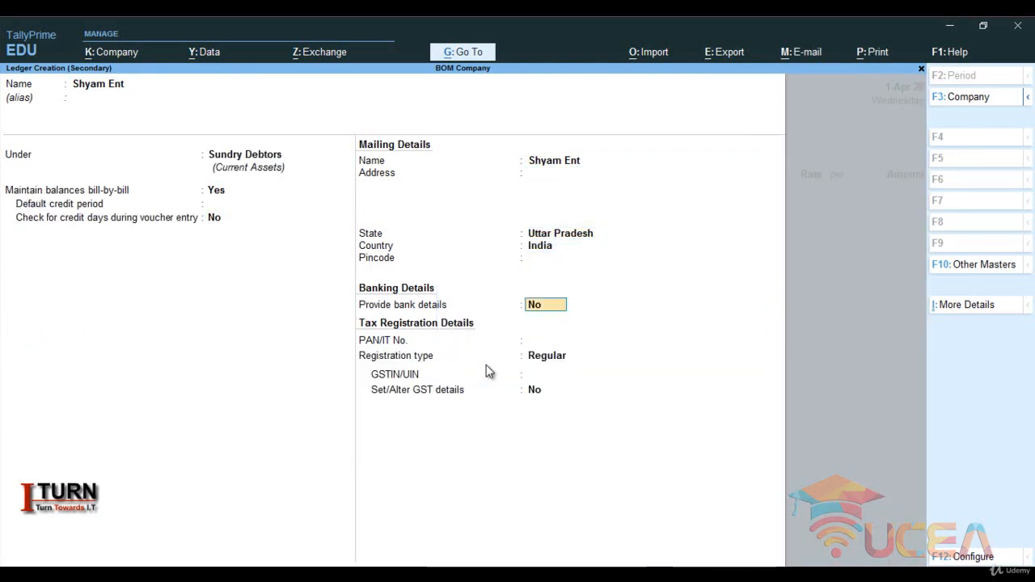
{"action": "key", "text": "Return"}
{"action": "key", "text": "Return"}
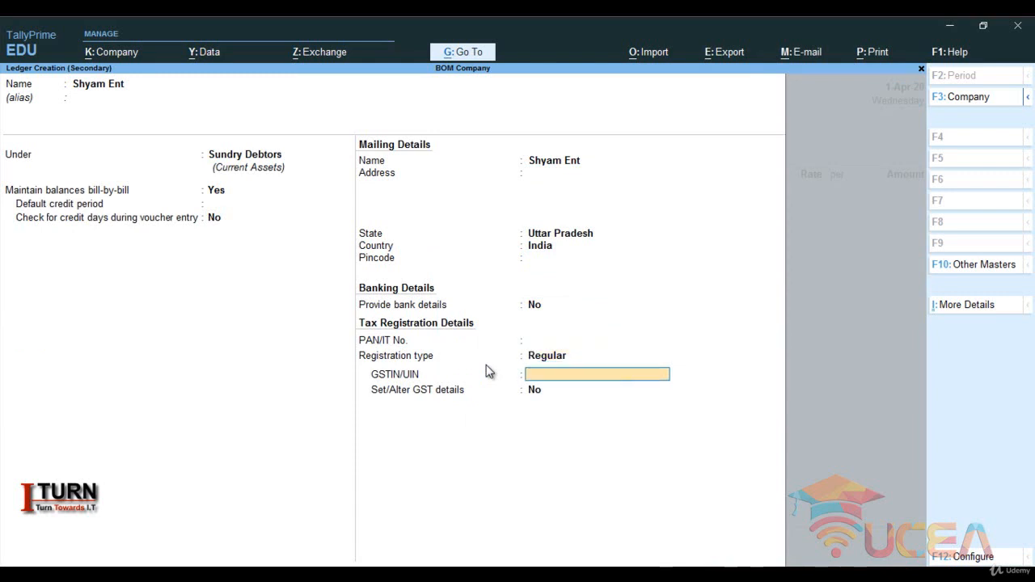
{"action": "type", "text": "09FDGFGDAS"}
{"action": "key", "text": "Return"}
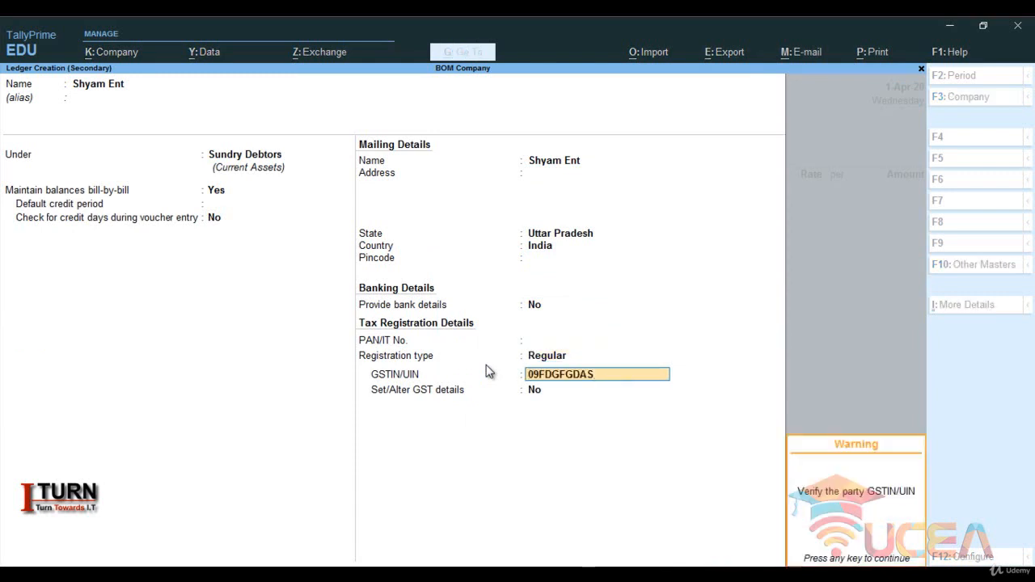
{"action": "key", "text": "Return"}
{"action": "key", "text": "Return"}
{"action": "key", "text": "Return"}
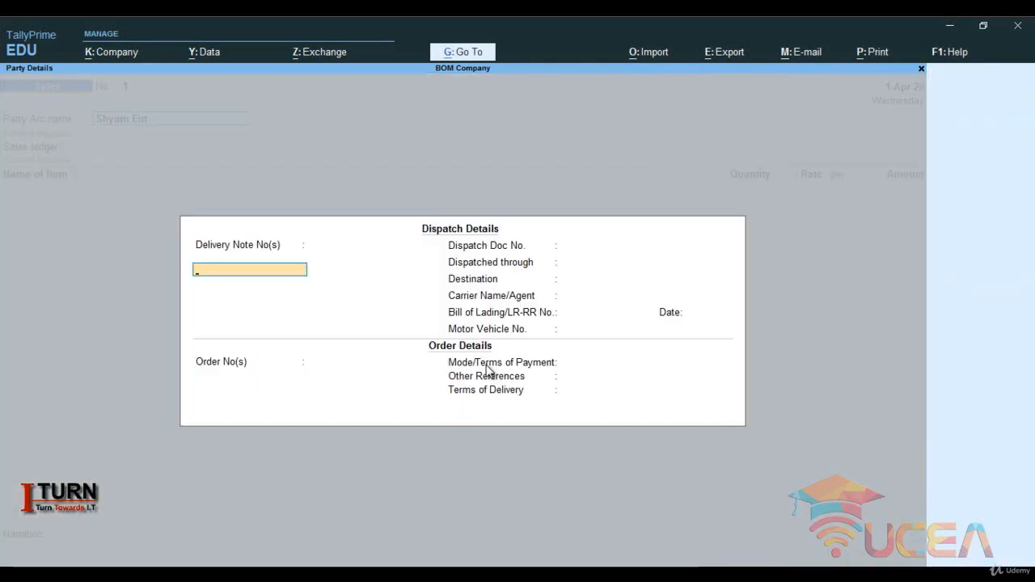
- Leave the dispatch and order details blank and accept the default party details for Shyam Ent
{"action": "key", "text": "Return"}
{"action": "key", "text": "Return"}
{"action": "key", "text": "Return"}
{"action": "key", "text": "Return"}
{"action": "key", "text": "Return"}
{"action": "key", "text": "Return"}
{"action": "key", "text": "Return"}
{"action": "key", "text": "Return"}
{"action": "key", "text": "Return"}
{"action": "key", "text": "Return"}
{"action": "key", "text": "Return"}
{"action": "key", "text": "Return"}
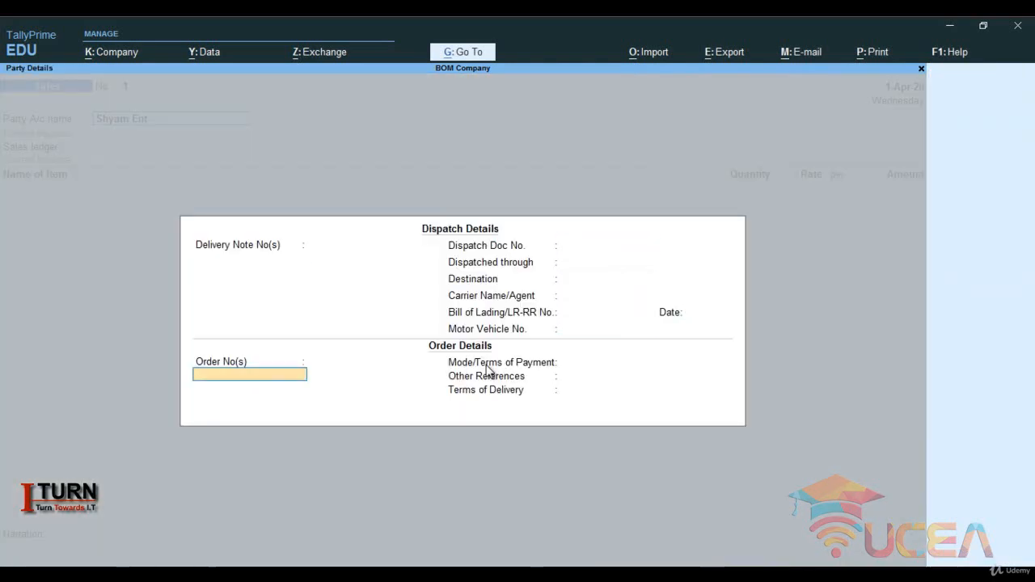
{"action": "key", "text": "Return"}
{"action": "key", "text": "Return"}
{"action": "key", "text": "Return"}
{"action": "key", "text": "Return"}
{"action": "key", "text": "Return"}
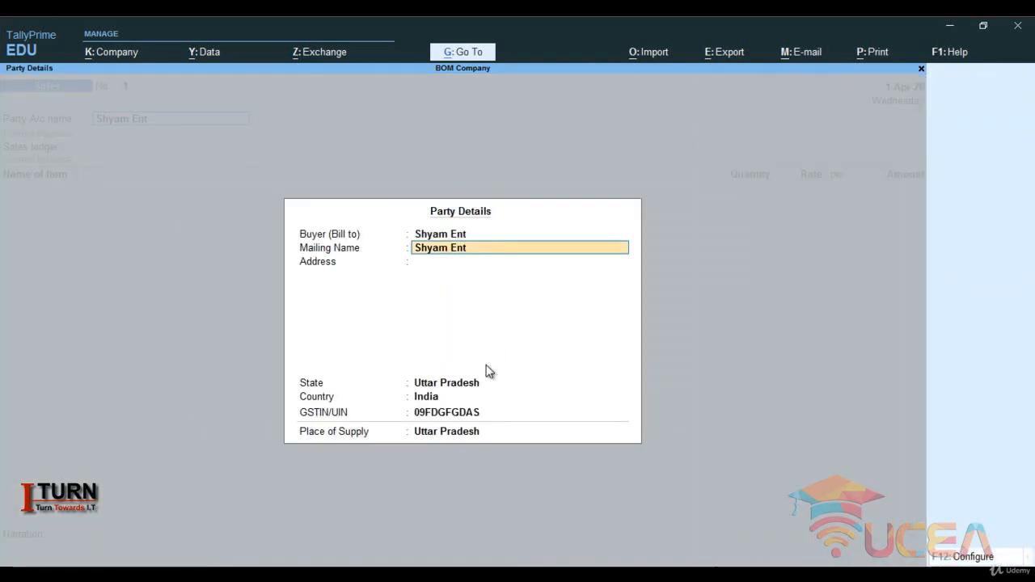
{"action": "key", "text": "Return"}
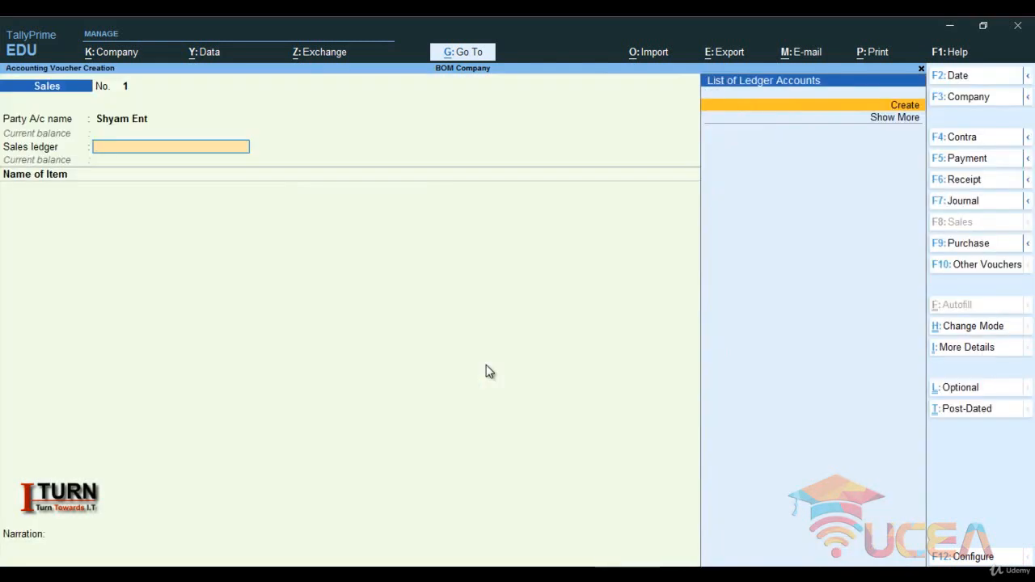
- Create a ledger named Sales under Sales Accounts from the voucher, with ledger type Not Applicable and GST Applicable
{"action": "key", "text": "alt+c"}
{"action": "type", "text": "Sa"}
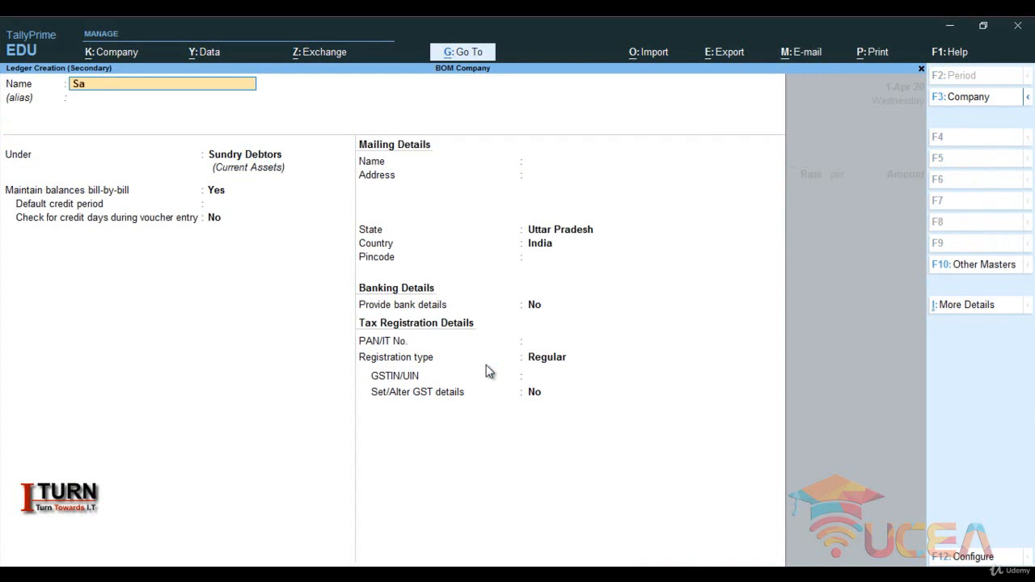
{"action": "type", "text": "les"}
{"action": "key", "text": "Return"}
{"action": "key", "text": "Return"}
{"action": "type", "text": "Sa"}
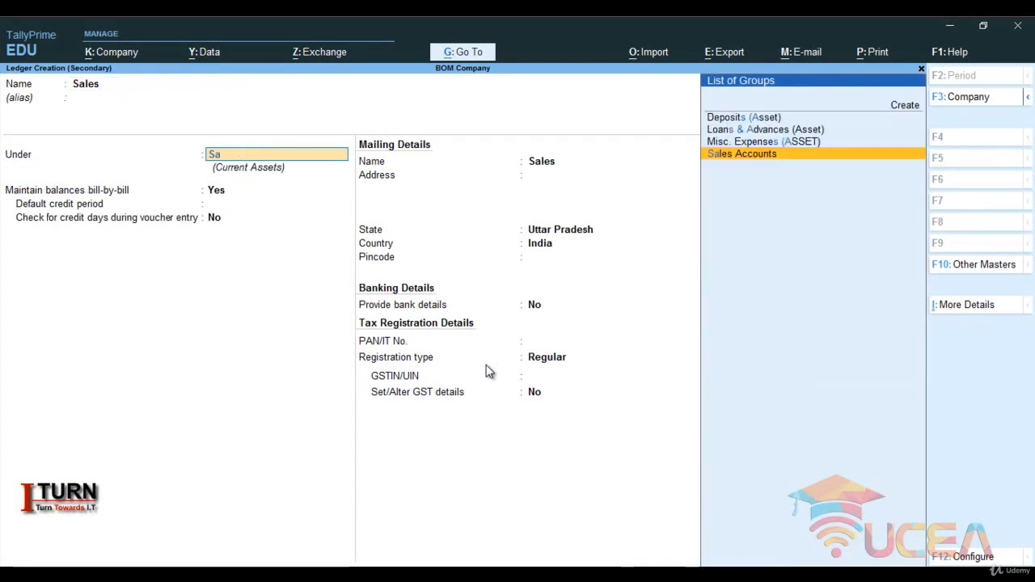
{"action": "key", "text": "Return"}
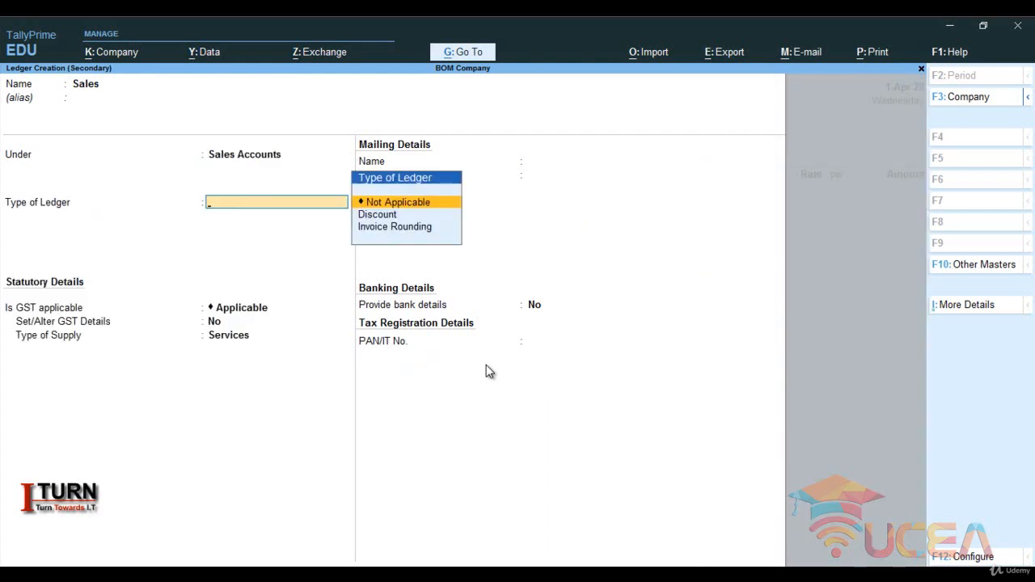
{"action": "key", "text": "Return"}
{"action": "key", "text": "Return"}
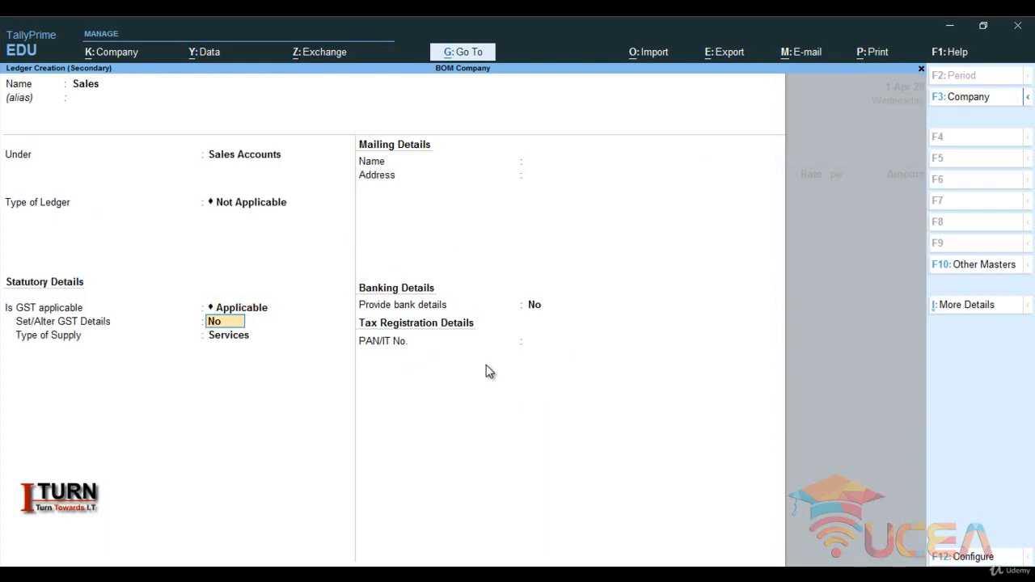
- Enable GST details for the Sales ledger, with nature of transaction Sales Taxable and an integrated tax rate of 18%
{"action": "type", "text": "y"}
{"action": "key", "text": "Return"}
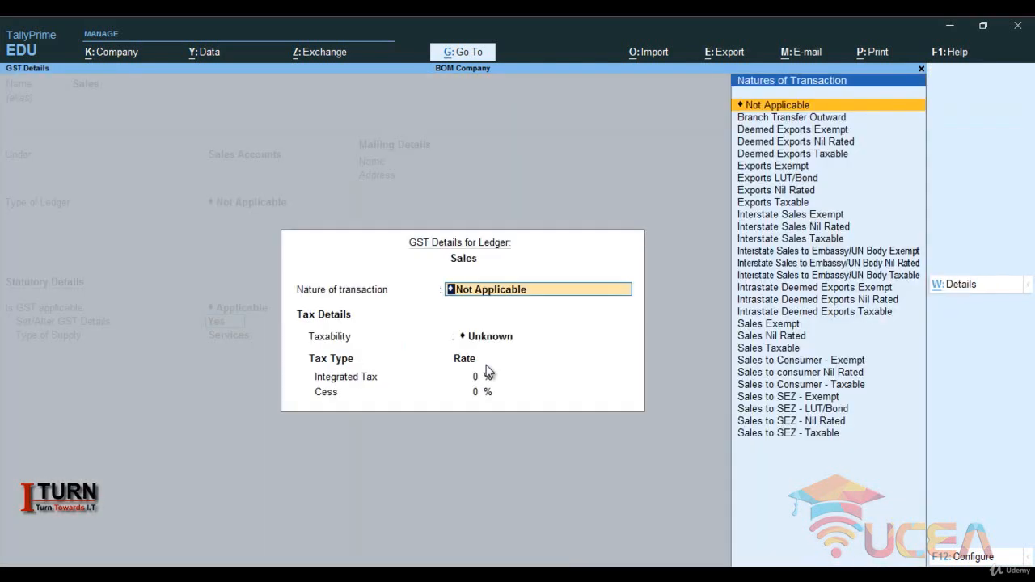
{"action": "type", "text": "Sa"}
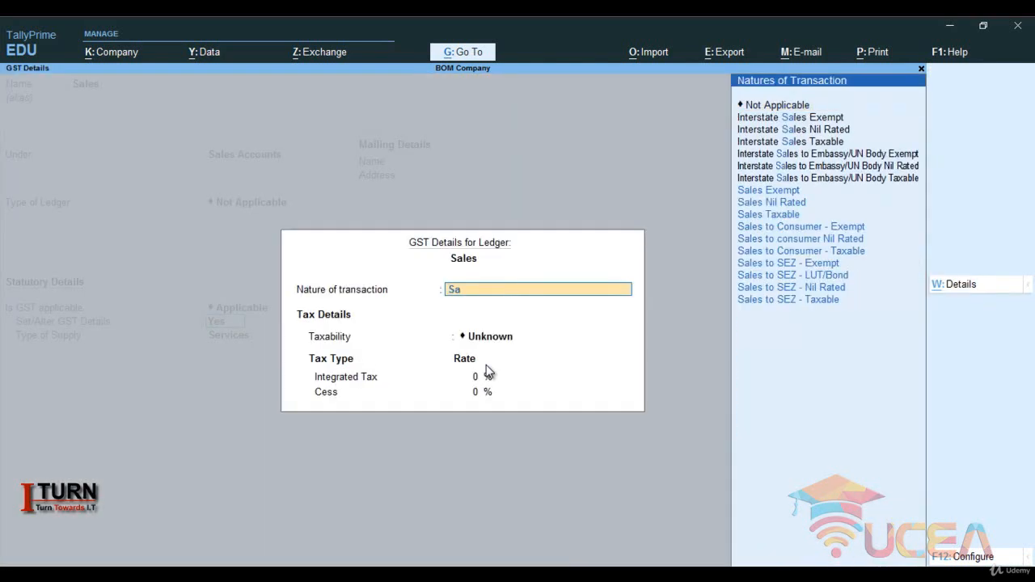
{"action": "key", "text": "Down"}
{"action": "key", "text": "Down"}
{"action": "key", "text": "Down"}
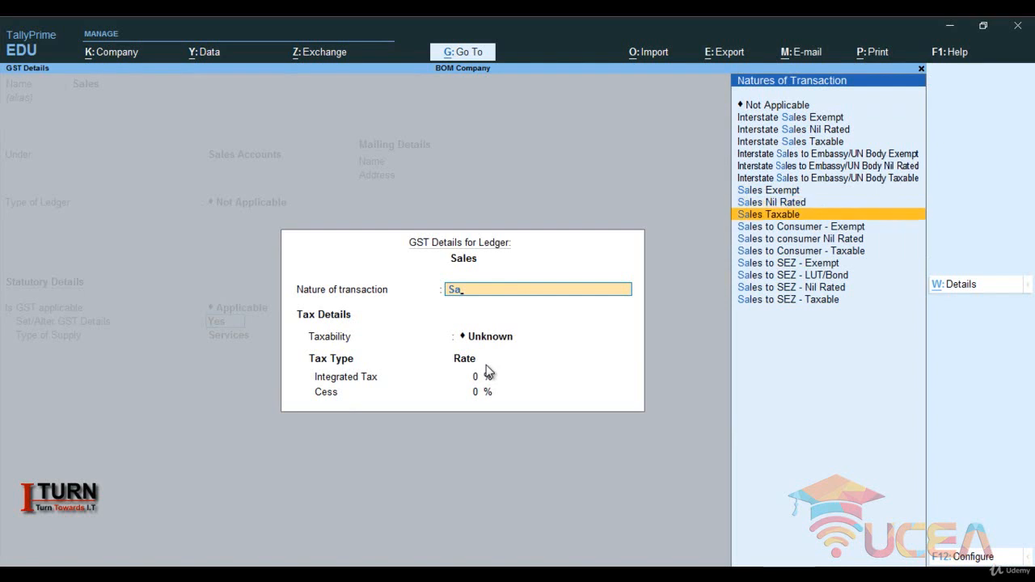
{"action": "key", "text": "Return"}
{"action": "type", "text": "18"}
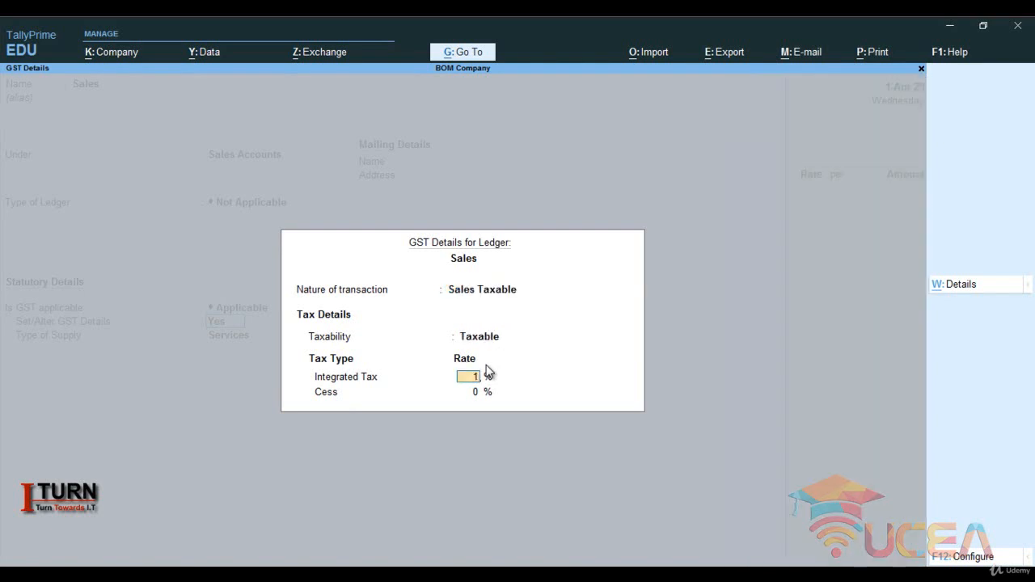
{"action": "key", "text": "Return"}
{"action": "key", "text": "Return"}
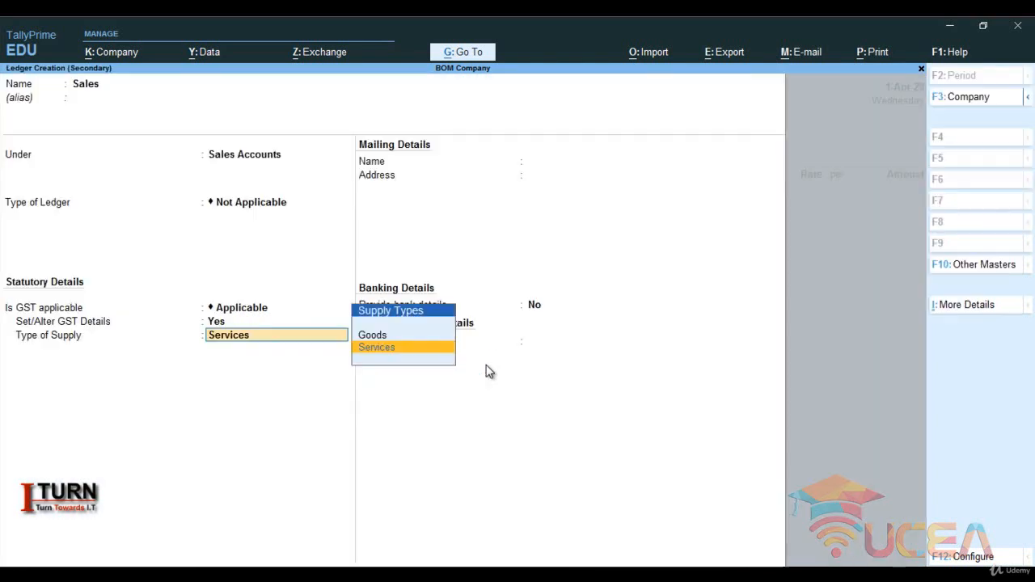
- Set the Sales ledger's type of supply to Goods, leave bank details at No, and save the ledger
{"action": "type", "text": "g"}
{"action": "key", "text": "Return"}
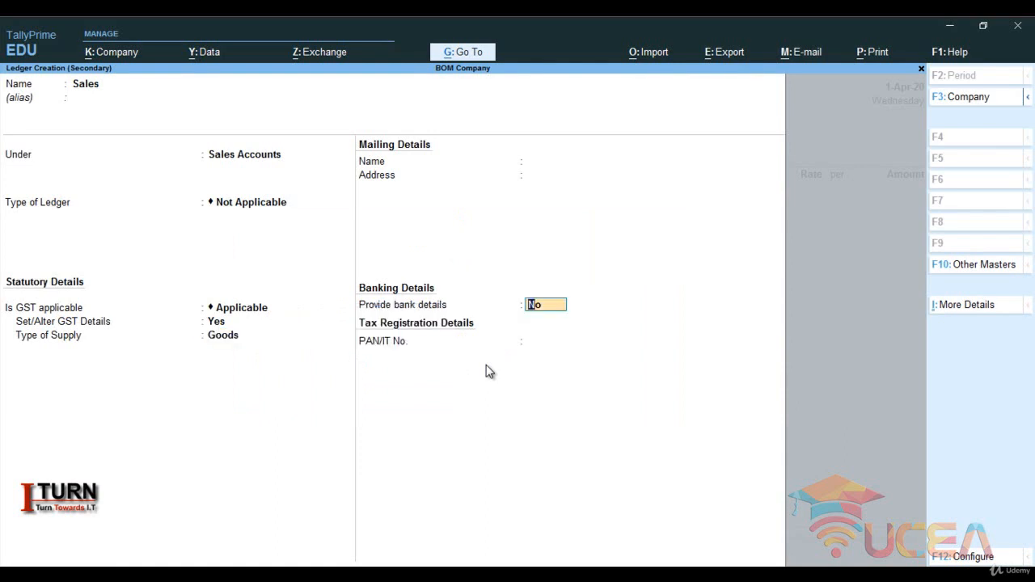
{"action": "key", "text": "Return"}
{"action": "key", "text": "Return"}
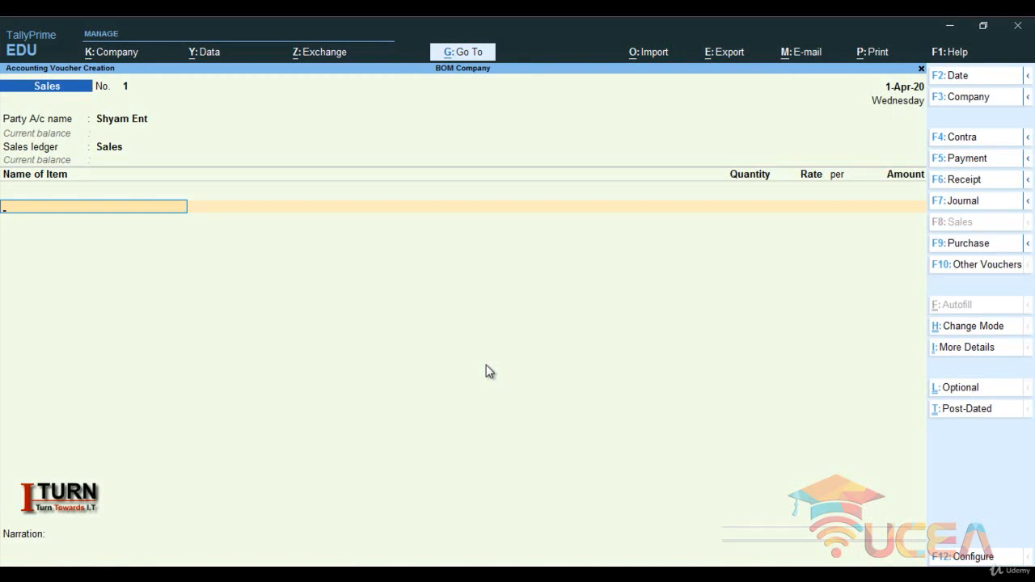
- Add the item Shirt to the sales voucher with a quantity of 100 pcs at 700 per pcs, and end the item list
{"action": "type", "text": "S"}
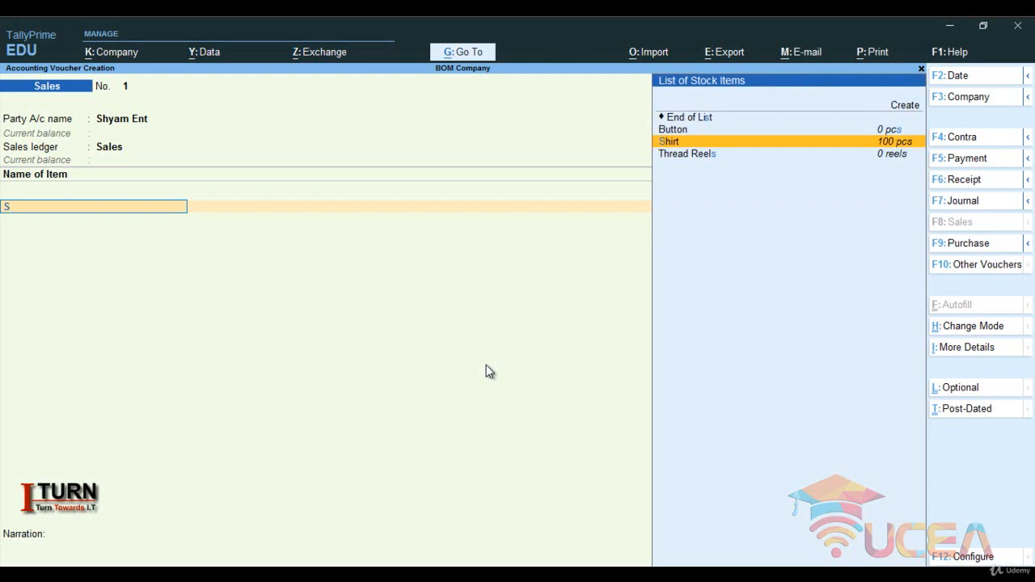
{"action": "key", "text": "Return"}
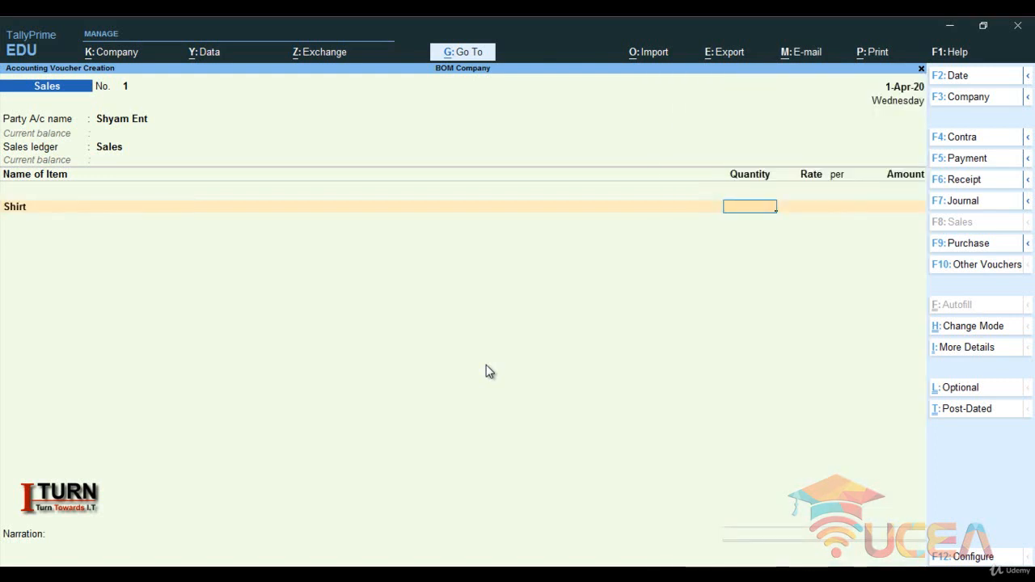
{"action": "type", "text": "100"}
{"action": "key", "text": "Return"}
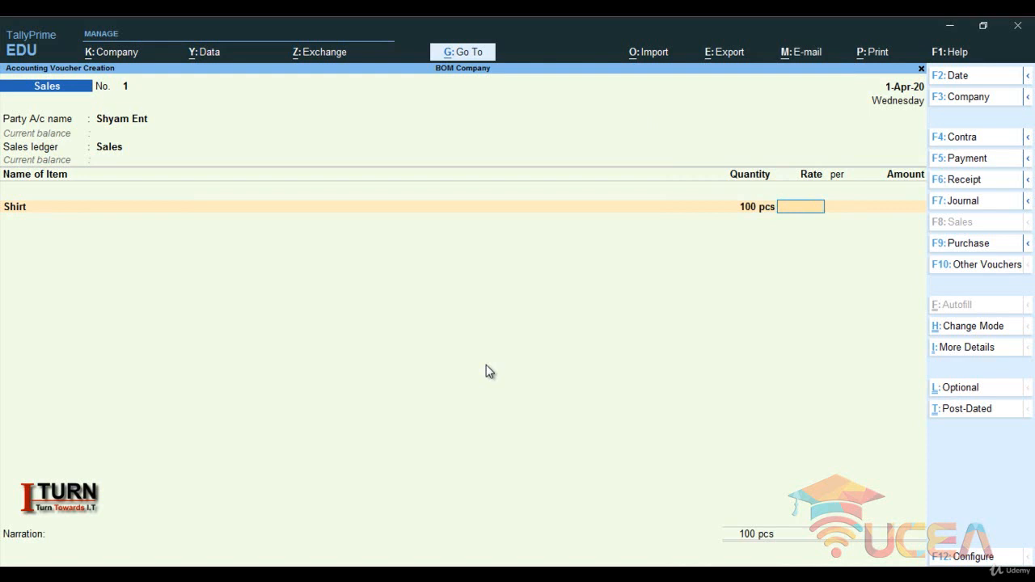
{"action": "type", "text": "700"}
{"action": "key", "text": "Return"}
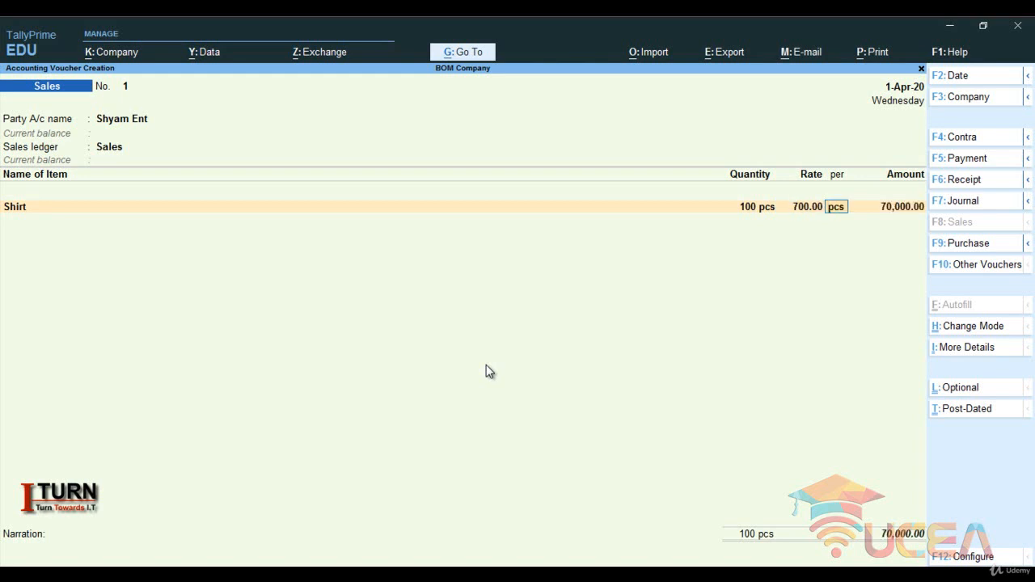
{"action": "key", "text": "Return"}
{"action": "key", "text": "Return"}
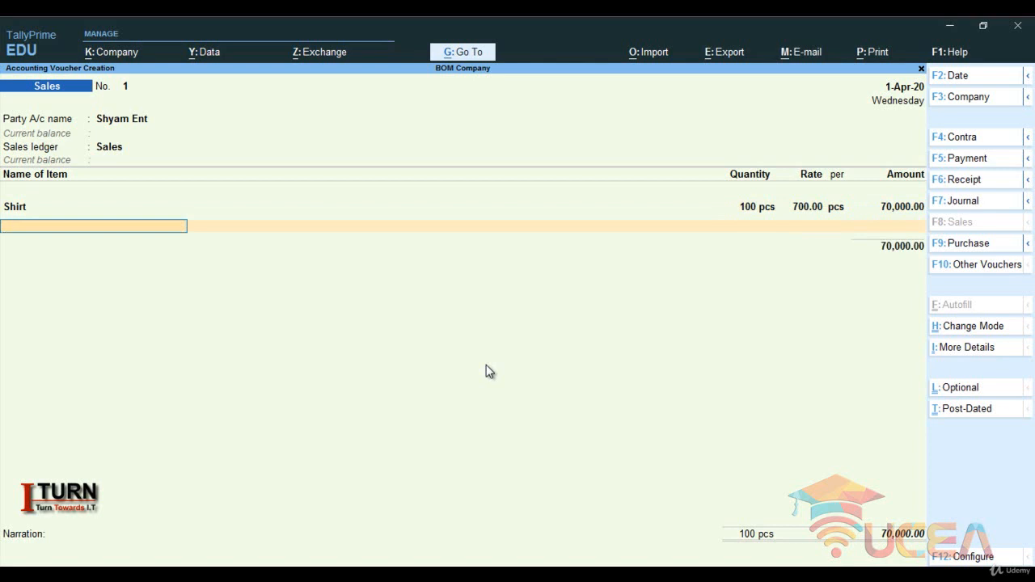
{"action": "key", "text": "Return"}
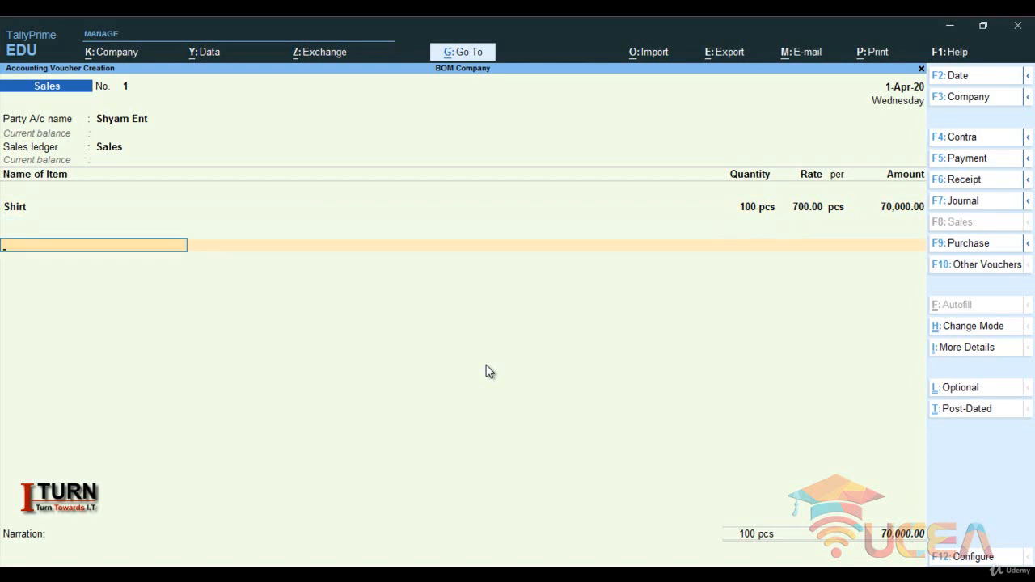
- Add the CGST and SGST ledgers to the sales voucher, leaving their descriptions blank
{"action": "type", "text": "c"}
{"action": "key", "text": "Return"}
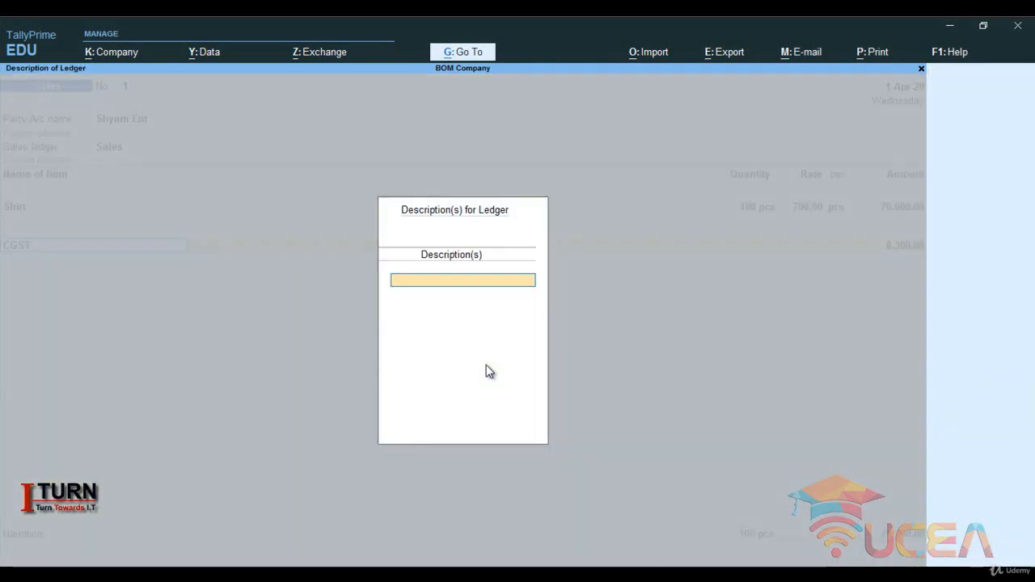
{"action": "key", "text": "Return"}
{"action": "key", "text": "Return"}
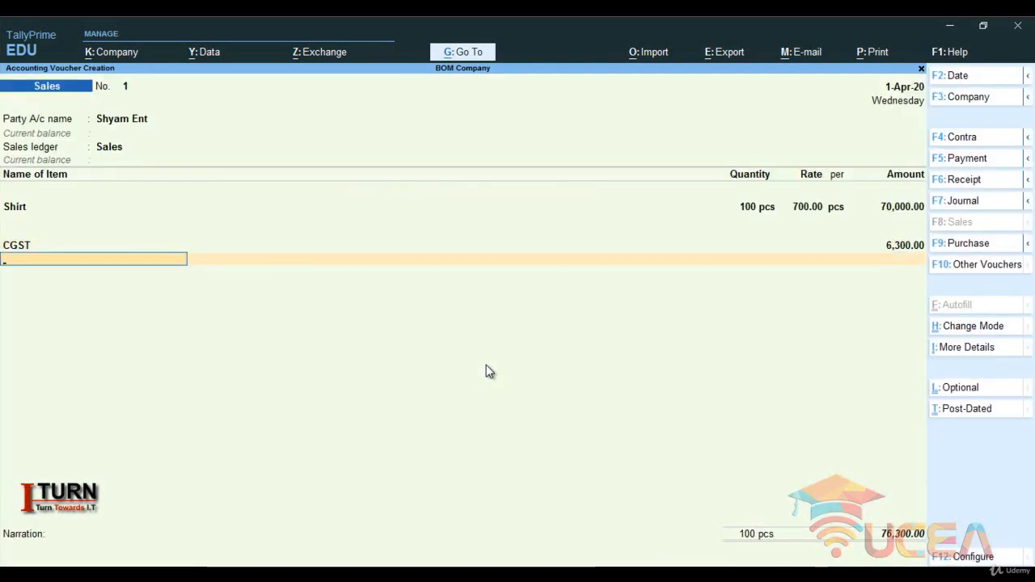
{"action": "type", "text": "s"}
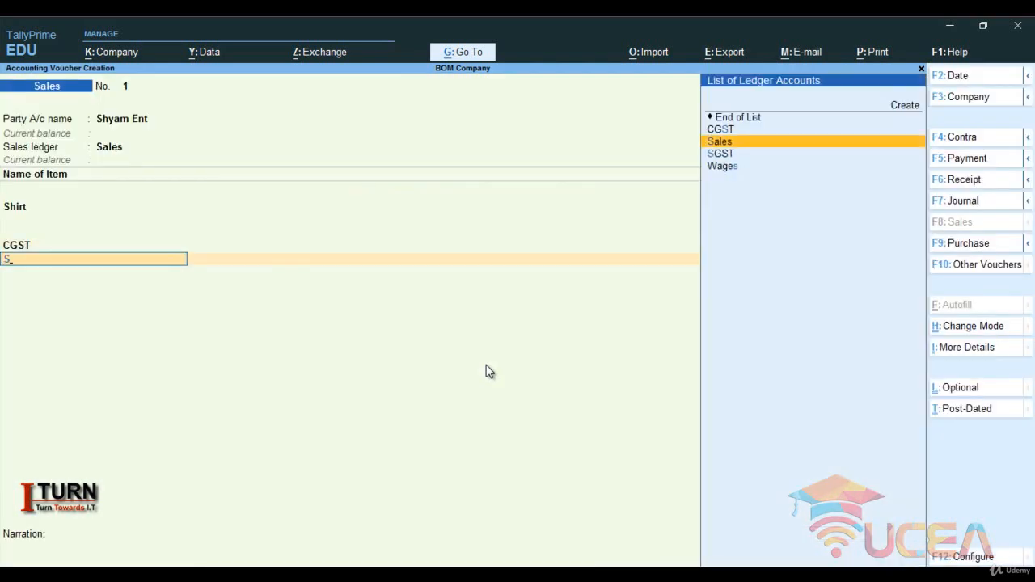
{"action": "key", "text": "Down"}
{"action": "key", "text": "Return"}
{"action": "key", "text": "Return"}
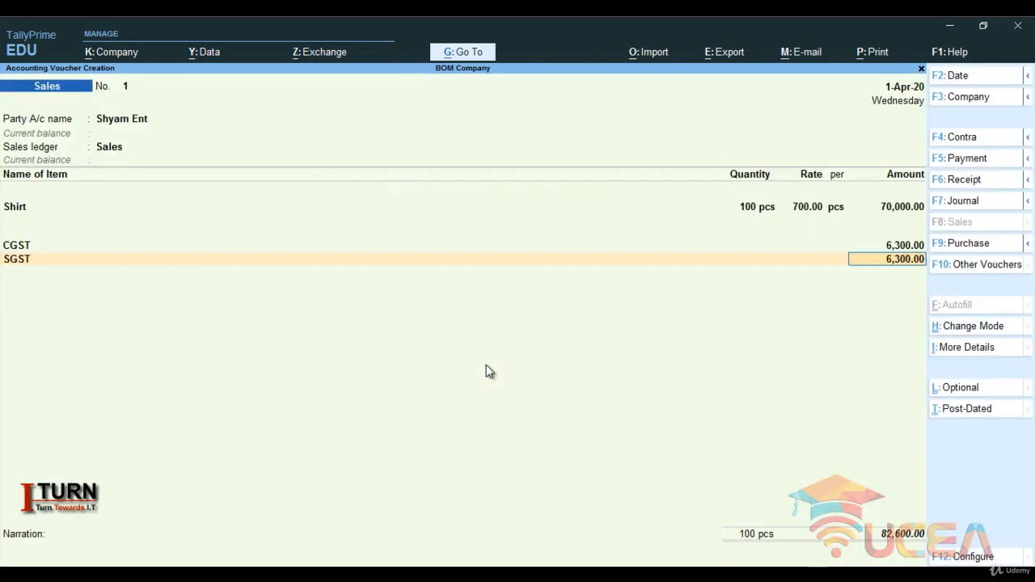
{"action": "key", "text": "Return"}
{"action": "key", "text": "Return"}
{"action": "key", "text": "Return"}
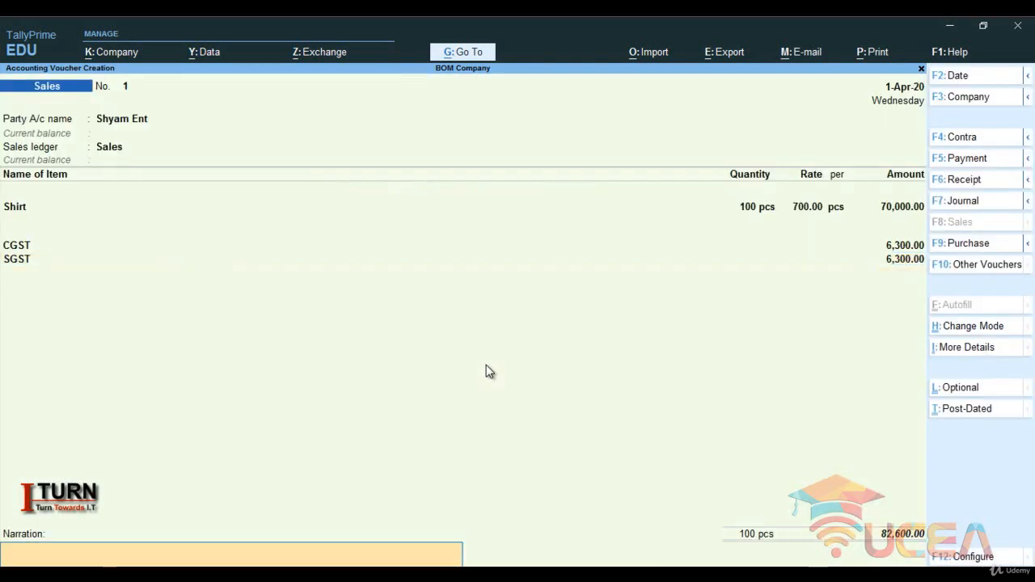
- Save the sales voucher without a narration and quit voucher entry to the Gateway of Tally
{"action": "key", "text": "Return"}
{"action": "key", "text": "Return"}
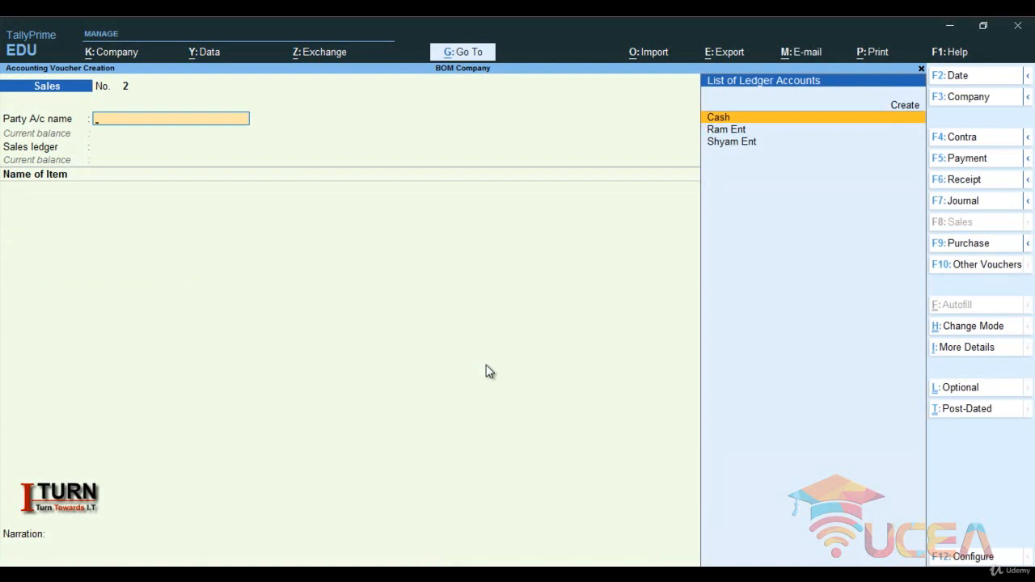
{"action": "key", "text": "Escape"}
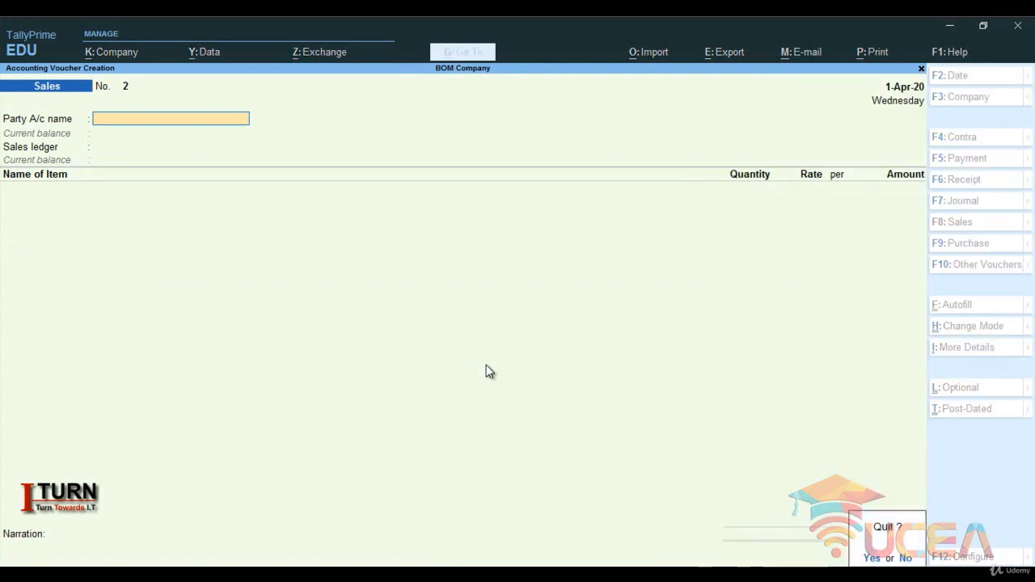
{"action": "key", "text": "Return"}
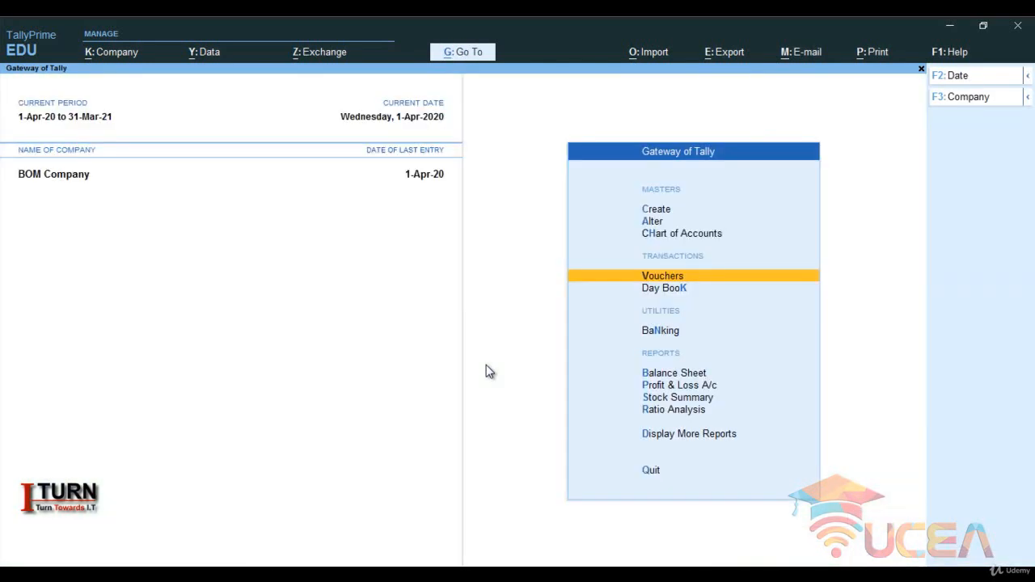
- View the Balance Sheet in detailed form and close it after checking liabilities and assets
{"action": "key", "text": "Down"}
{"action": "key", "text": "Down"}
{"action": "key", "text": "Down"}
{"action": "key", "text": "Down"}
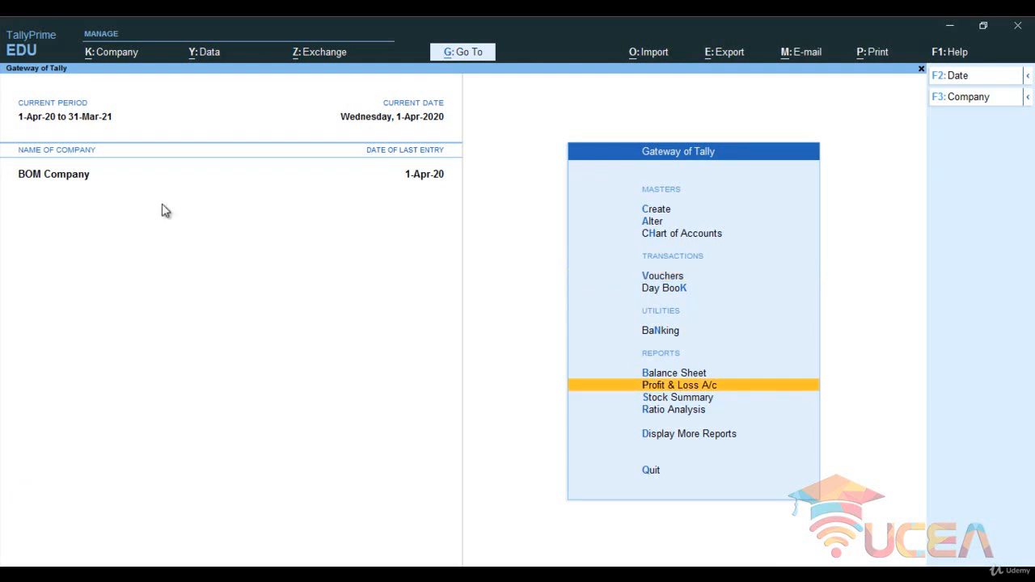
{"action": "key", "text": "Up"}
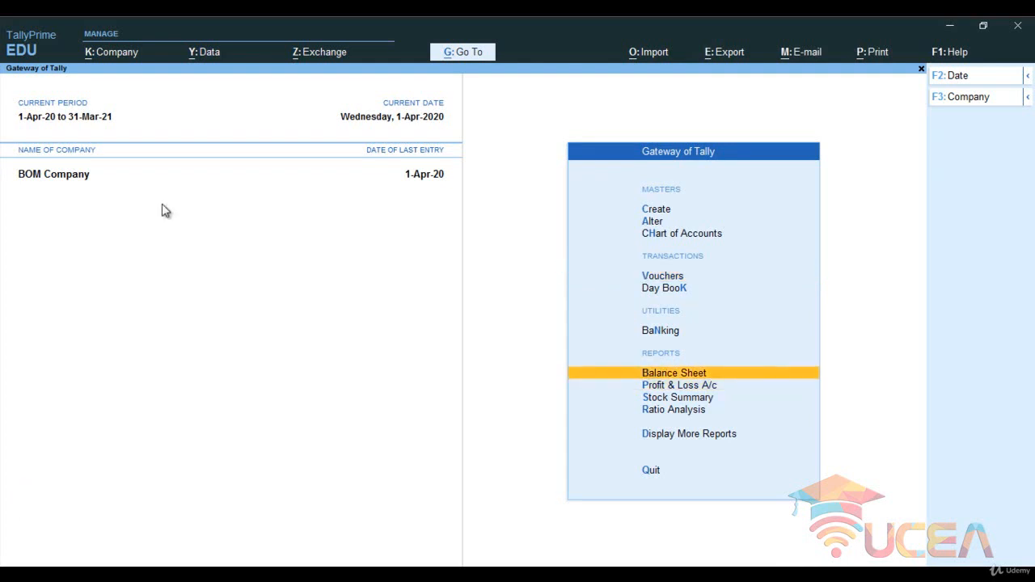
{"action": "key", "text": "Return"}
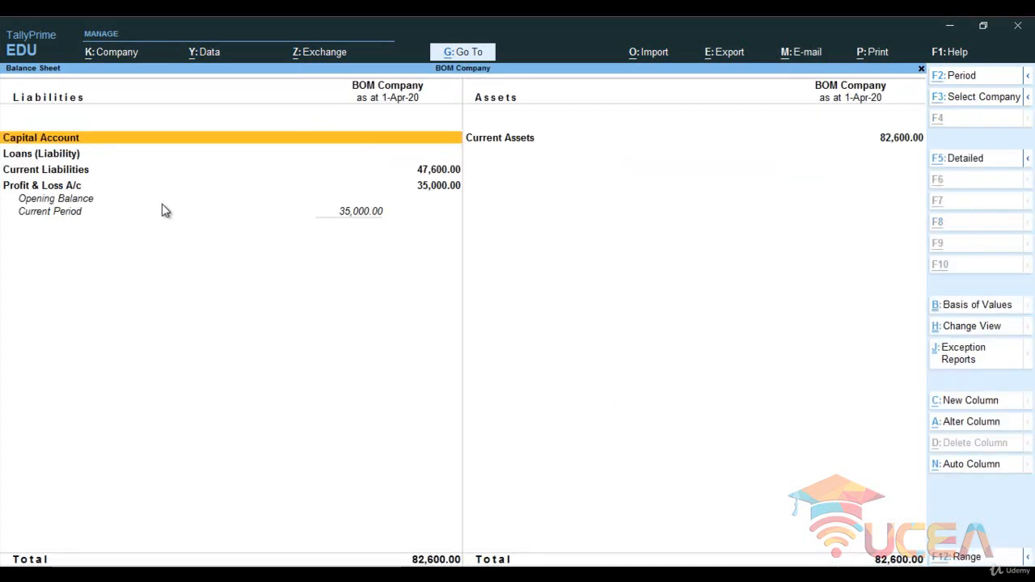
{"action": "key", "text": "alt+F5"}
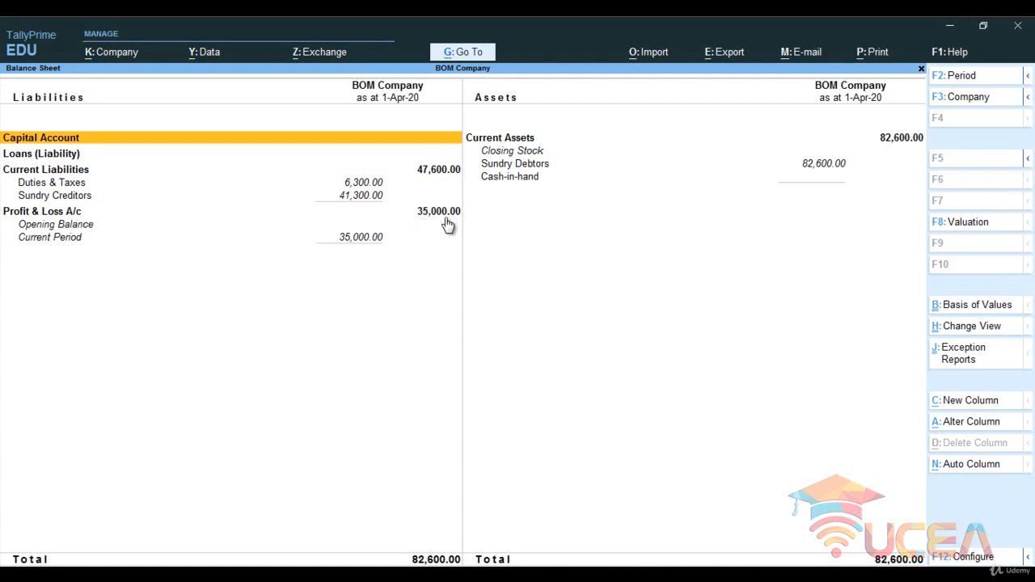
{"action": "key", "text": "Escape"}
- View the Profit & Loss A/c in detailed form to check purchases, wages, sales and profit, and close it
{"action": "key", "text": "Down"}
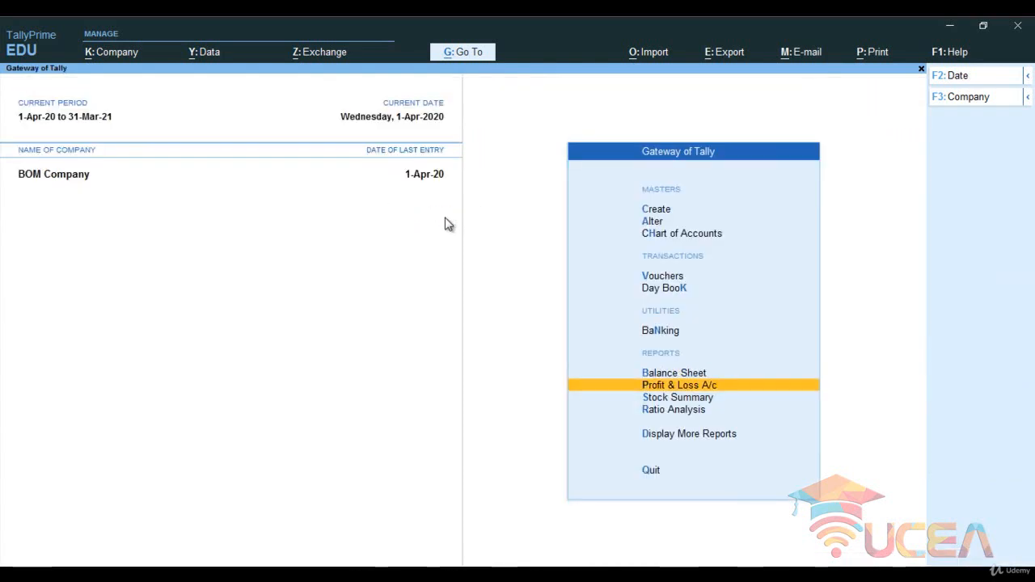
{"action": "key", "text": "Return"}
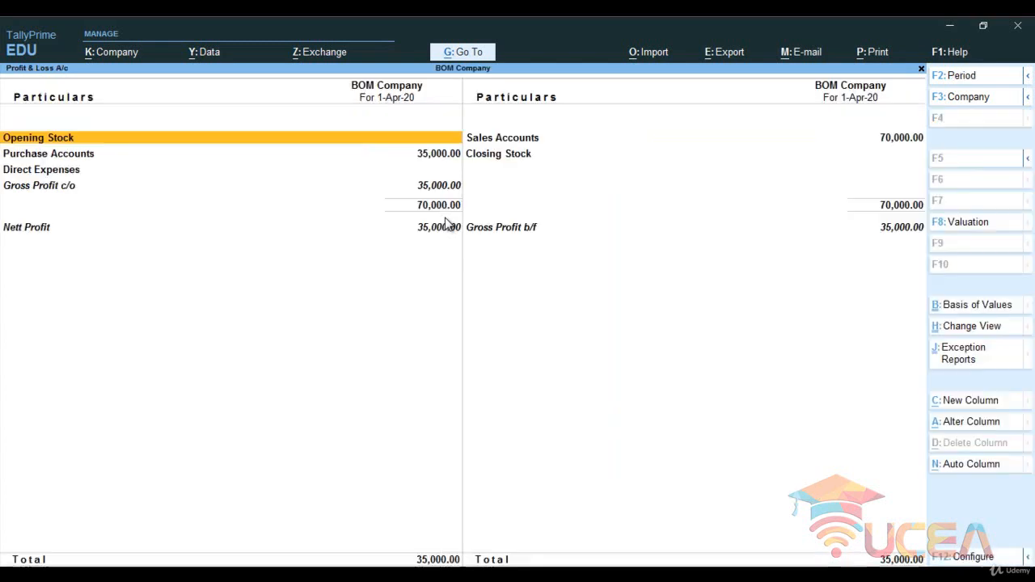
{"action": "key", "text": "alt+F5"}
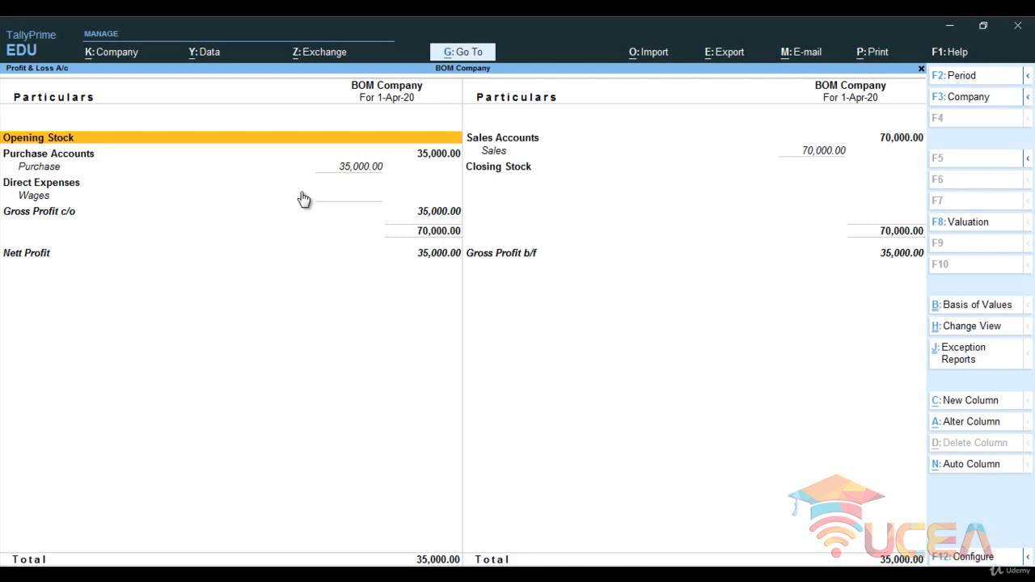
{"action": "key", "text": "Escape"}
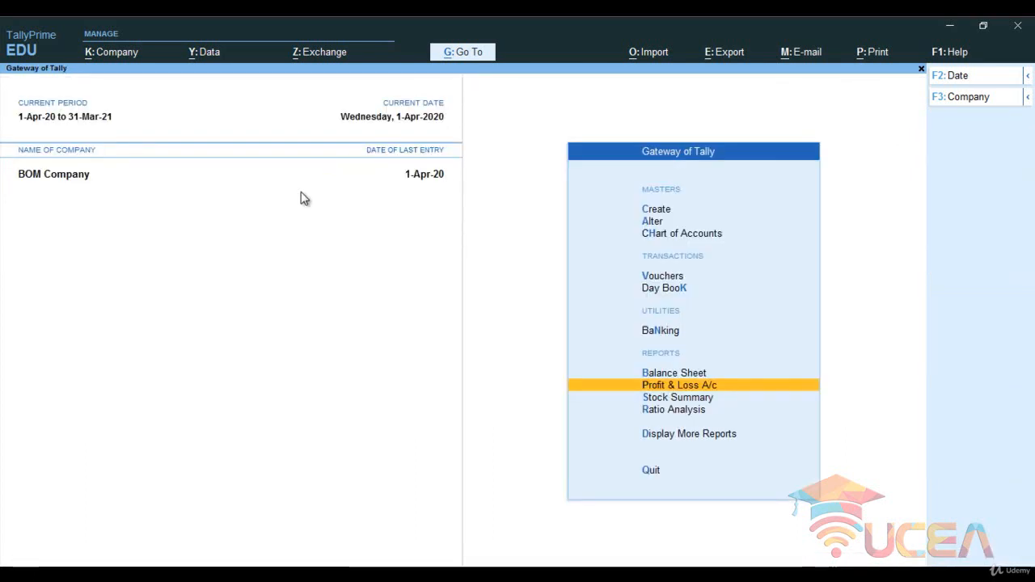